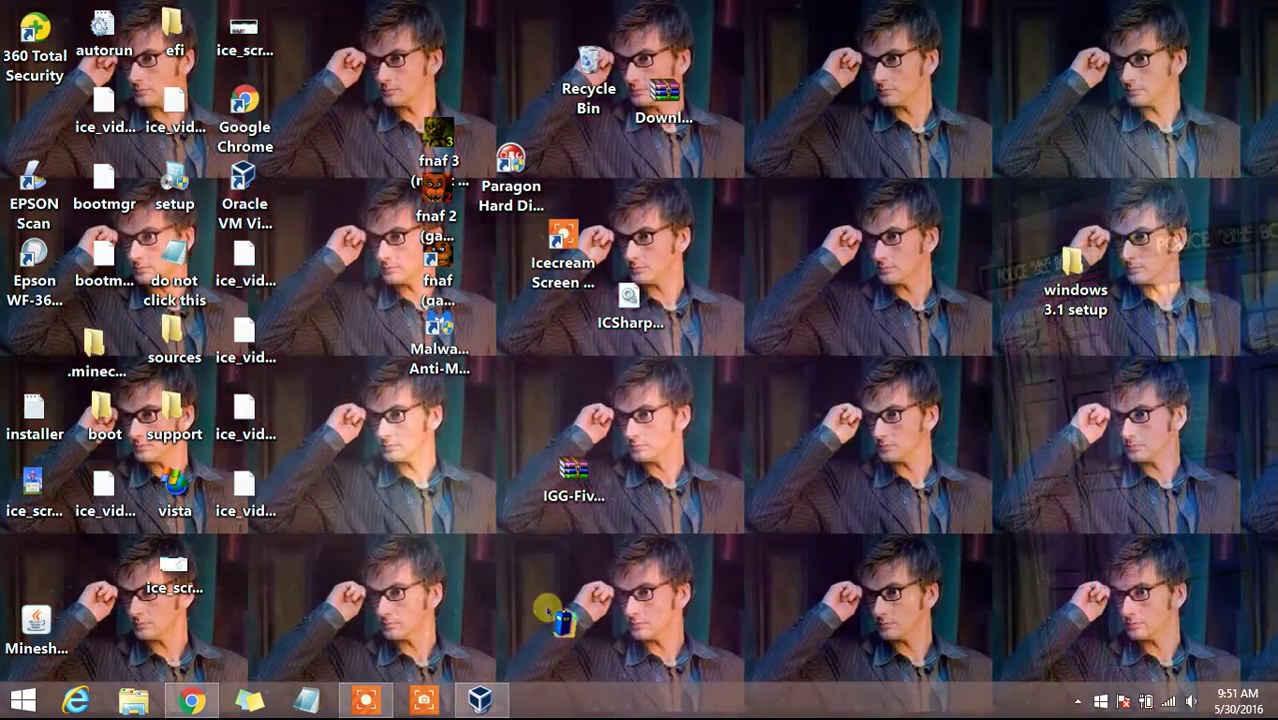
drag(548, 609, 618, 428)
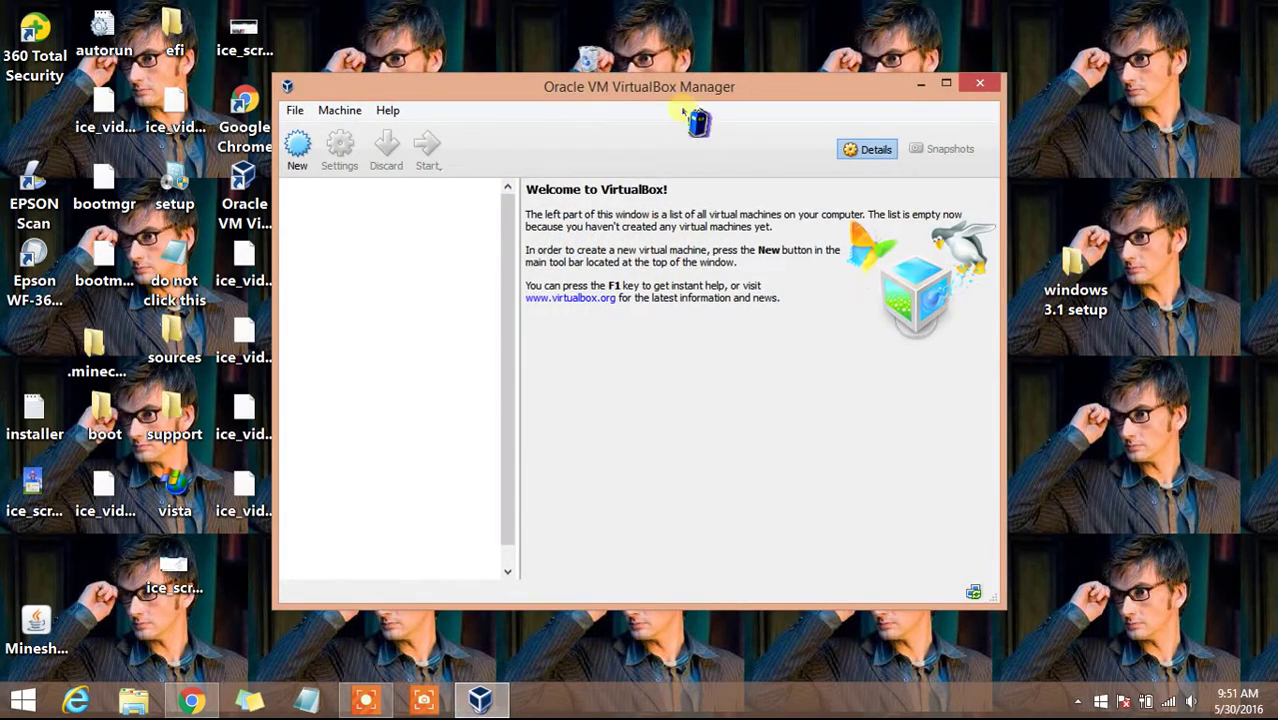
click(946, 95)
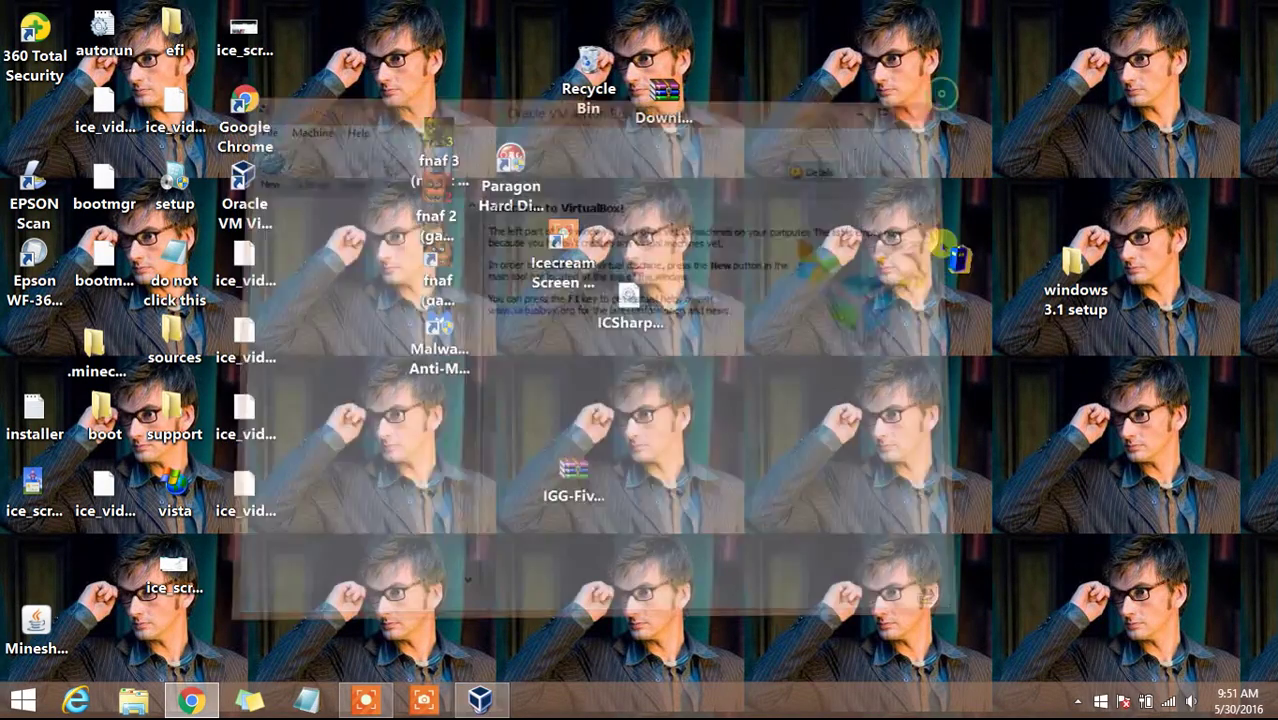
drag(467, 648, 479, 566)
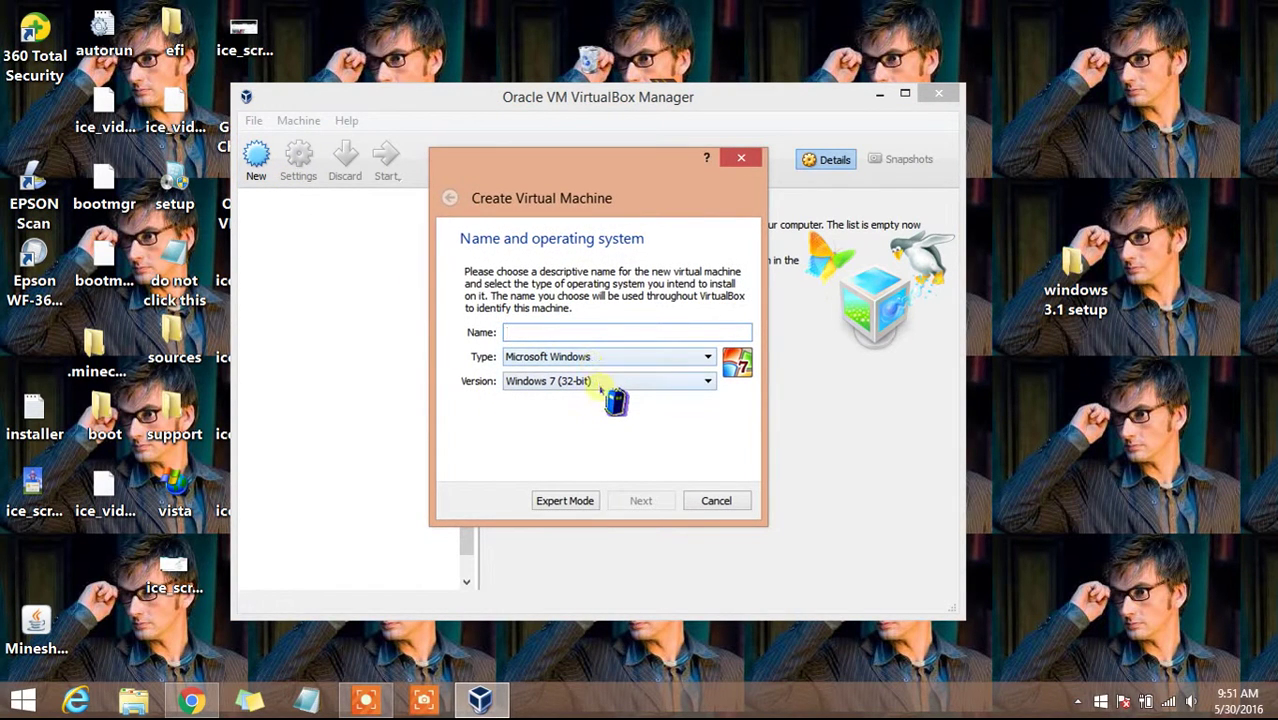
- Name the new virtual machine Windows 3.1 and set its operating system version to Windows 3.1
click(603, 380)
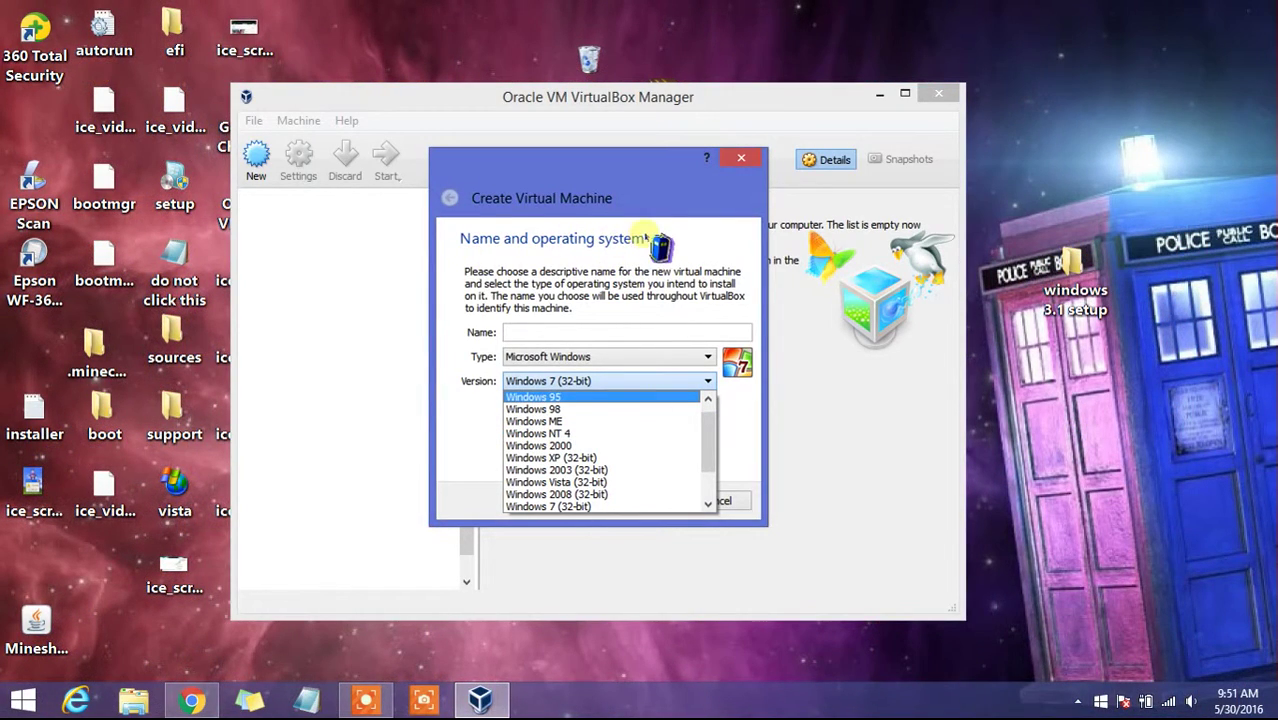
drag(708, 431, 708, 405)
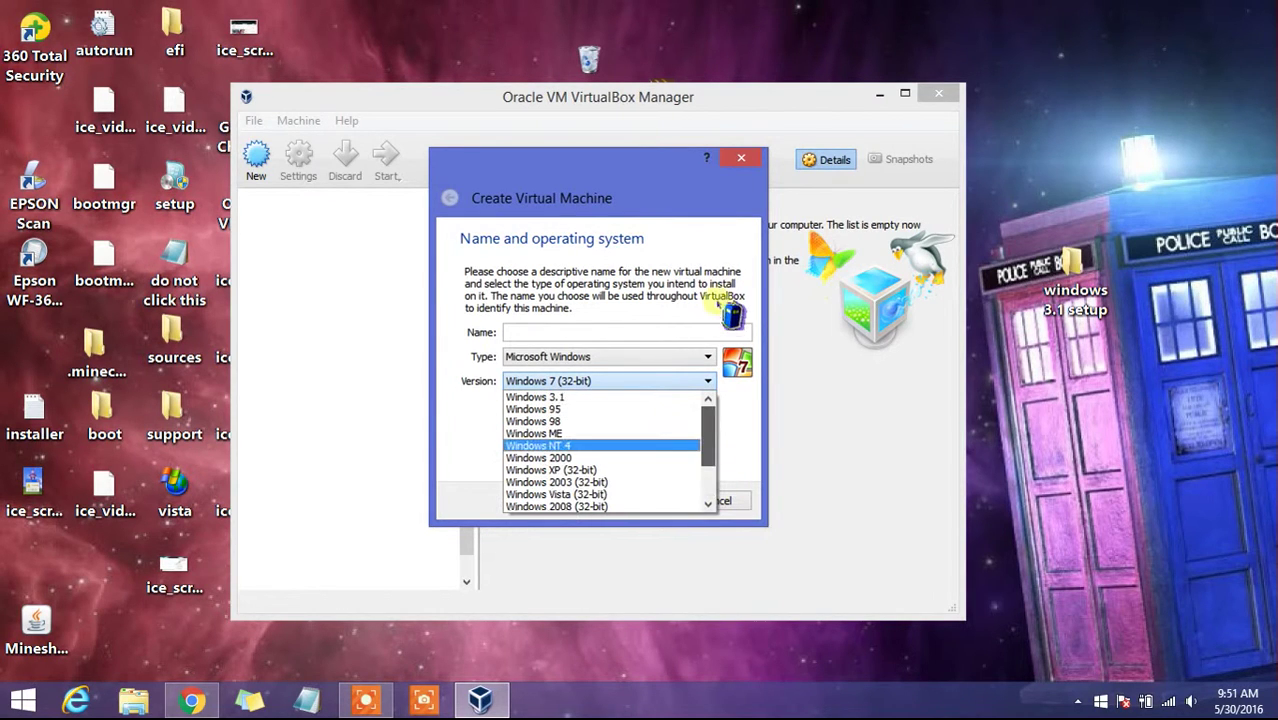
click(581, 397)
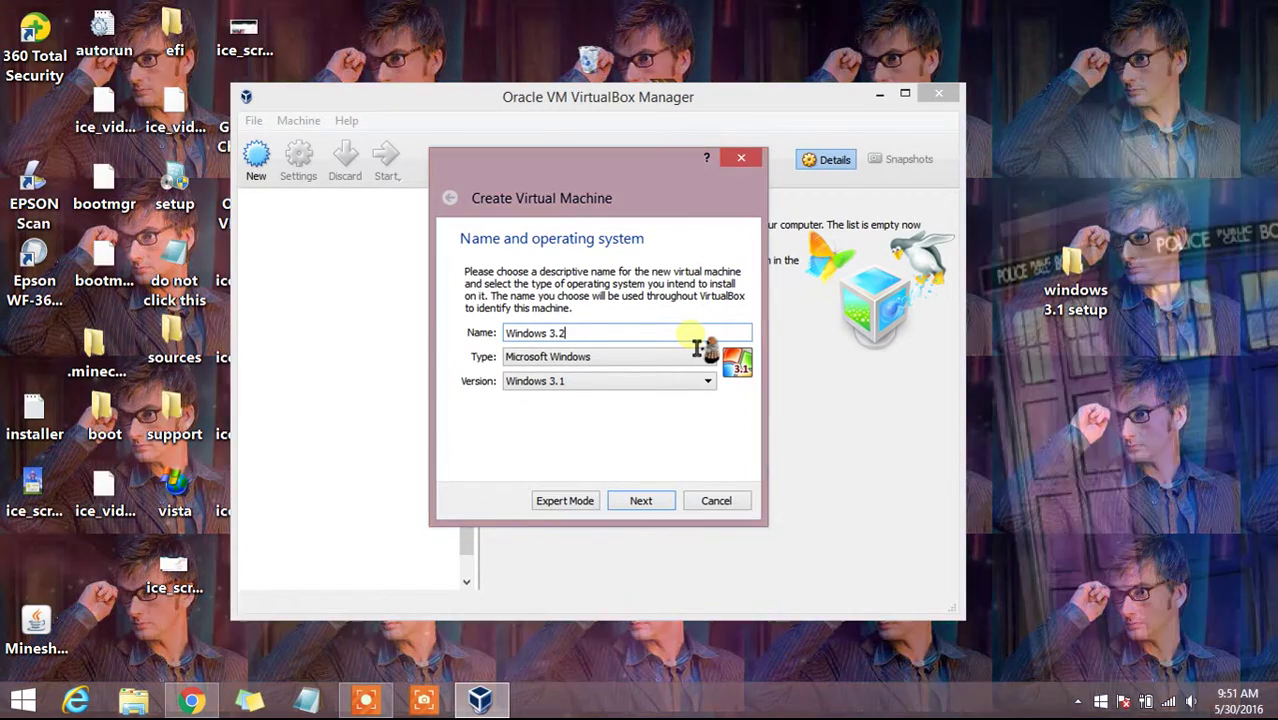
text(.1)
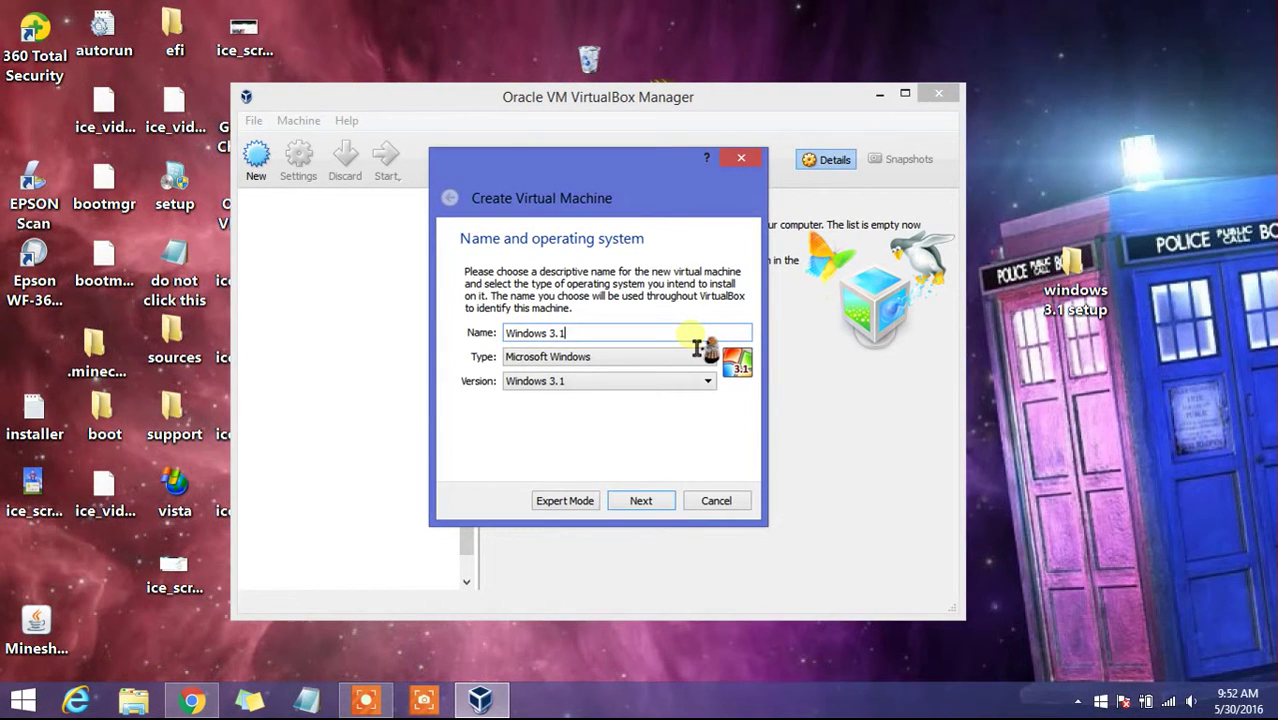
click(642, 503)
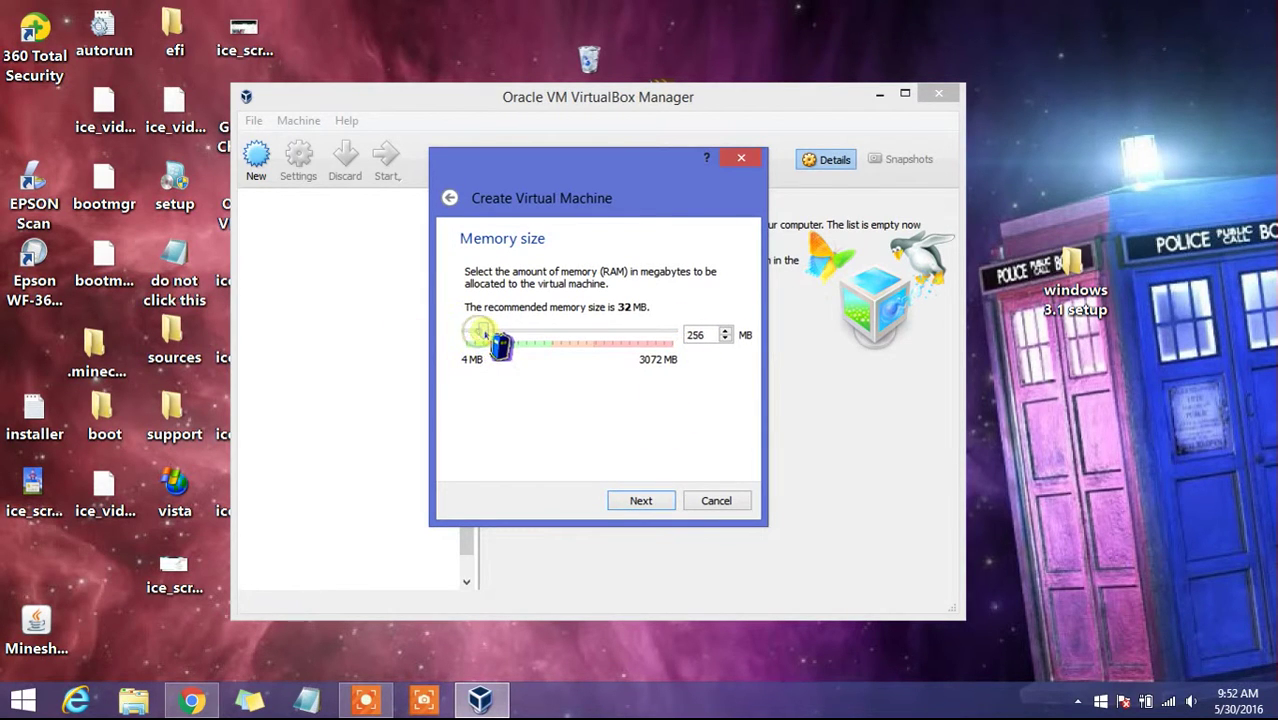
- Allocate 256 MB of memory and create a dynamically allocated VDI virtual hard disk for the new machine
click(642, 501)
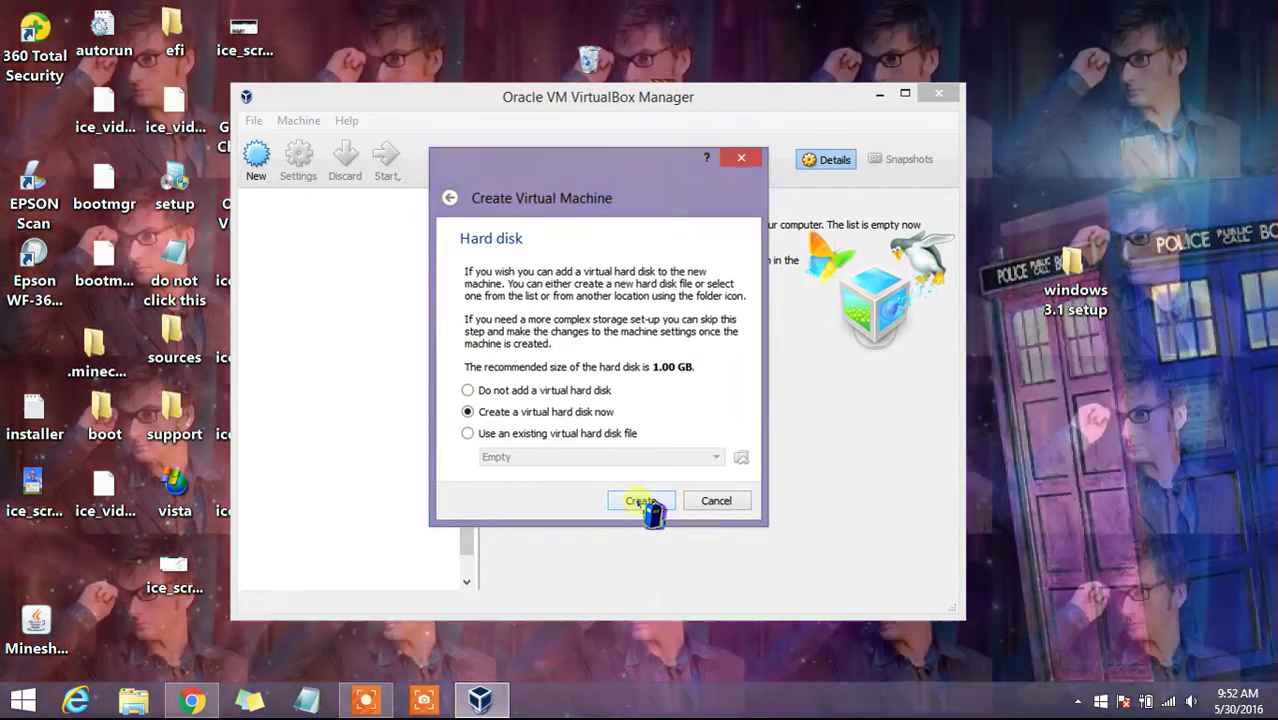
click(642, 501)
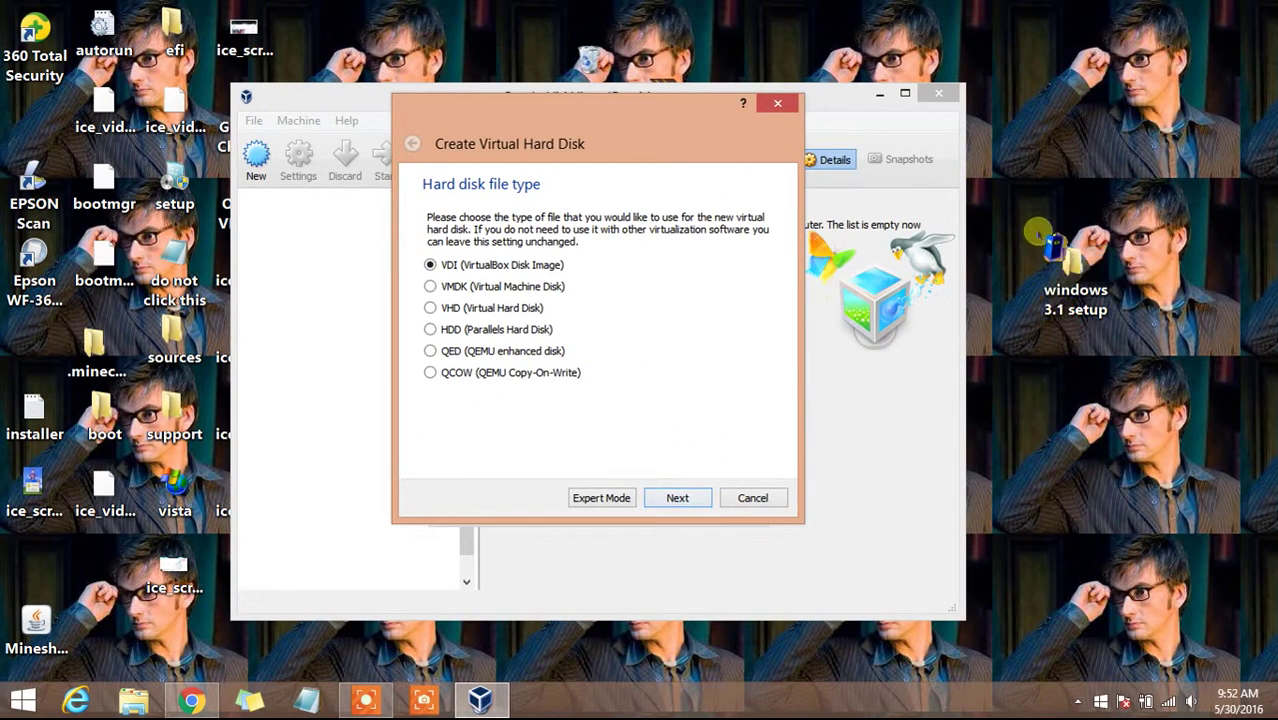
click(1063, 244)
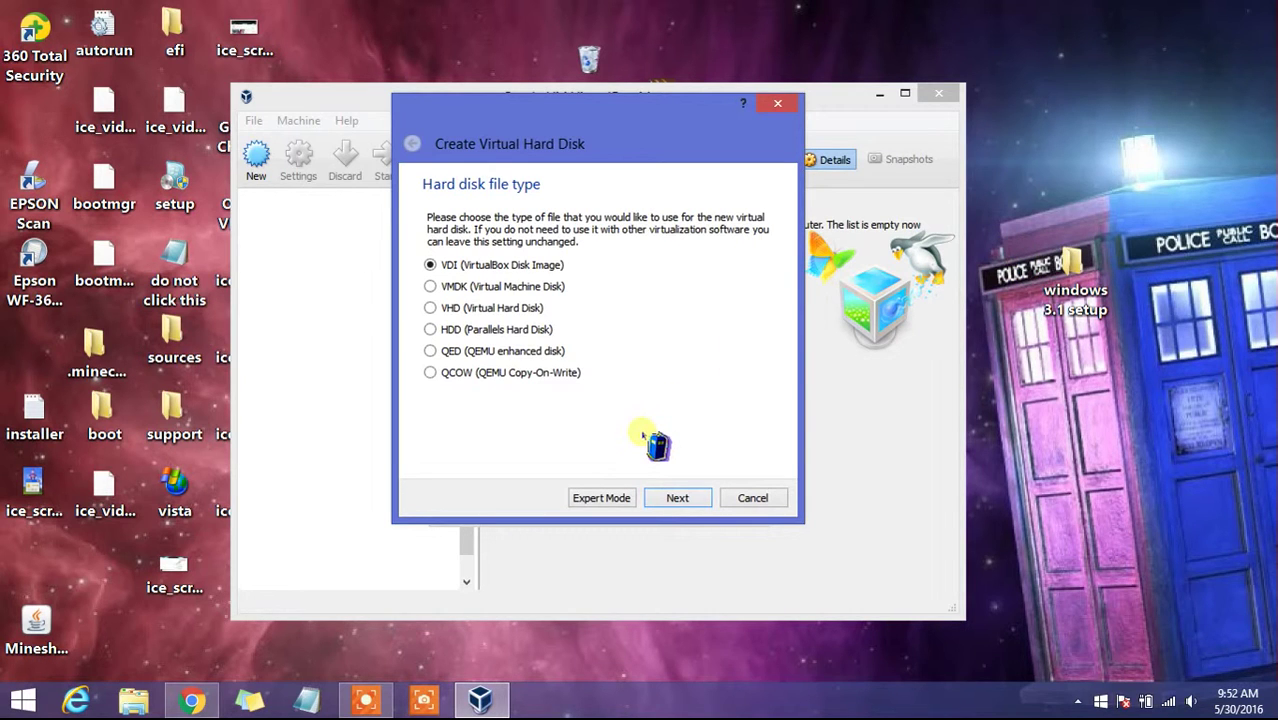
click(670, 497)
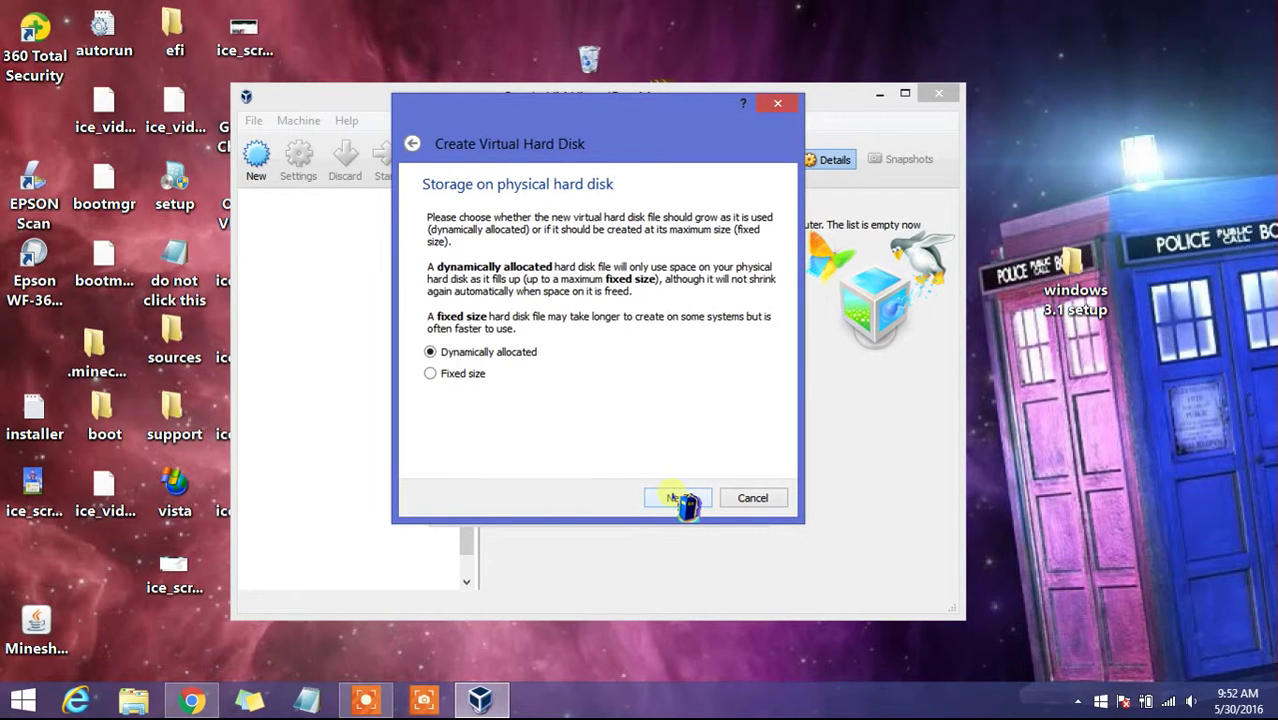
click(676, 497)
click(690, 497)
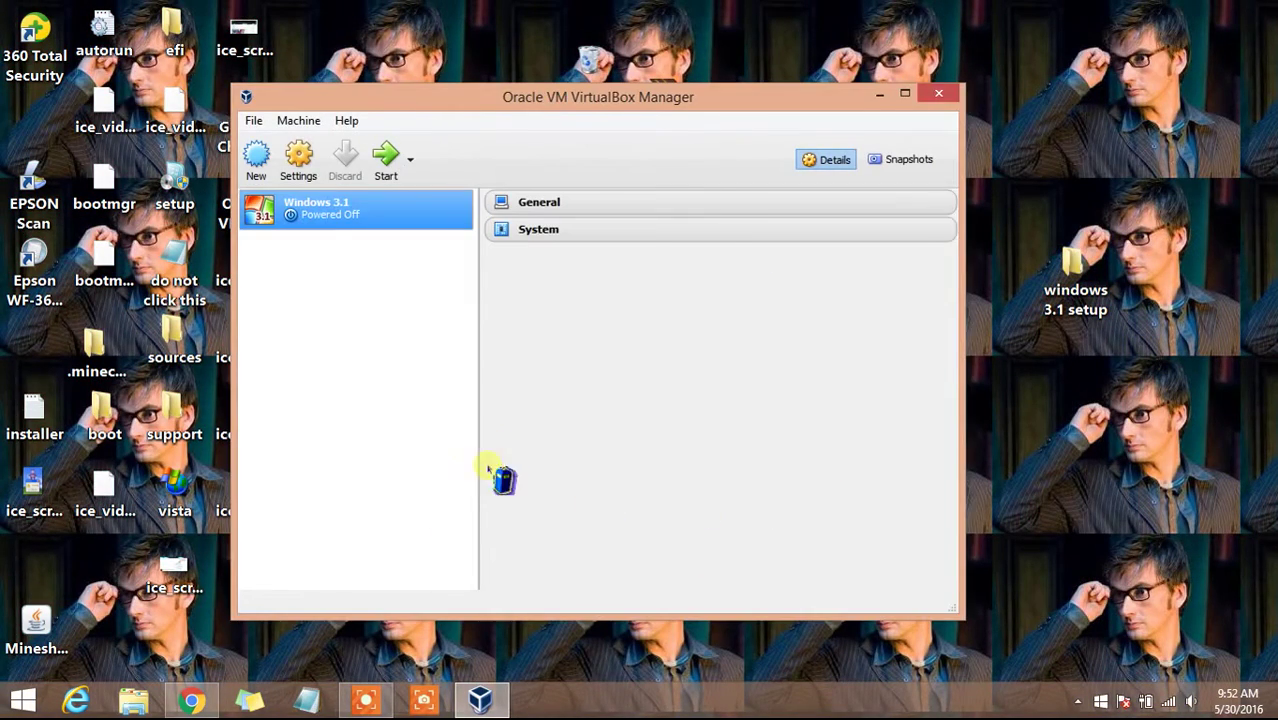
- Open the Password archive from the Downloads folder and close the folder window
click(137, 700)
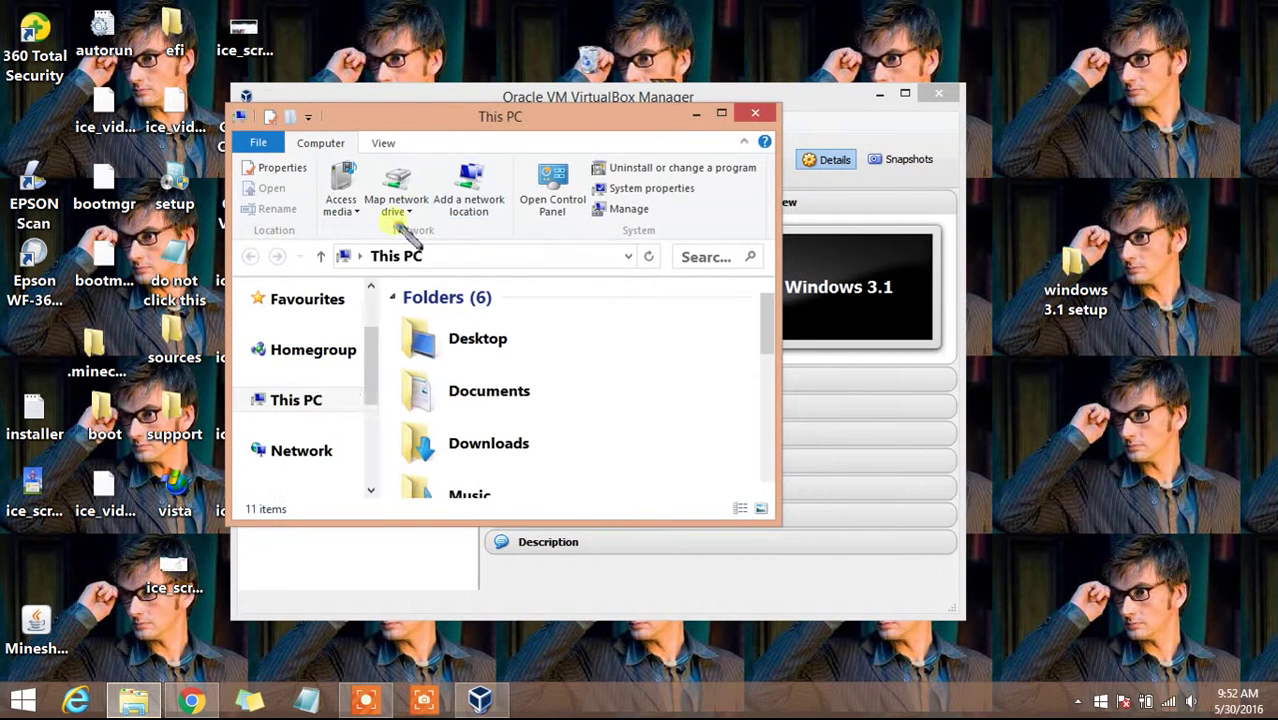
double_click(585, 443)
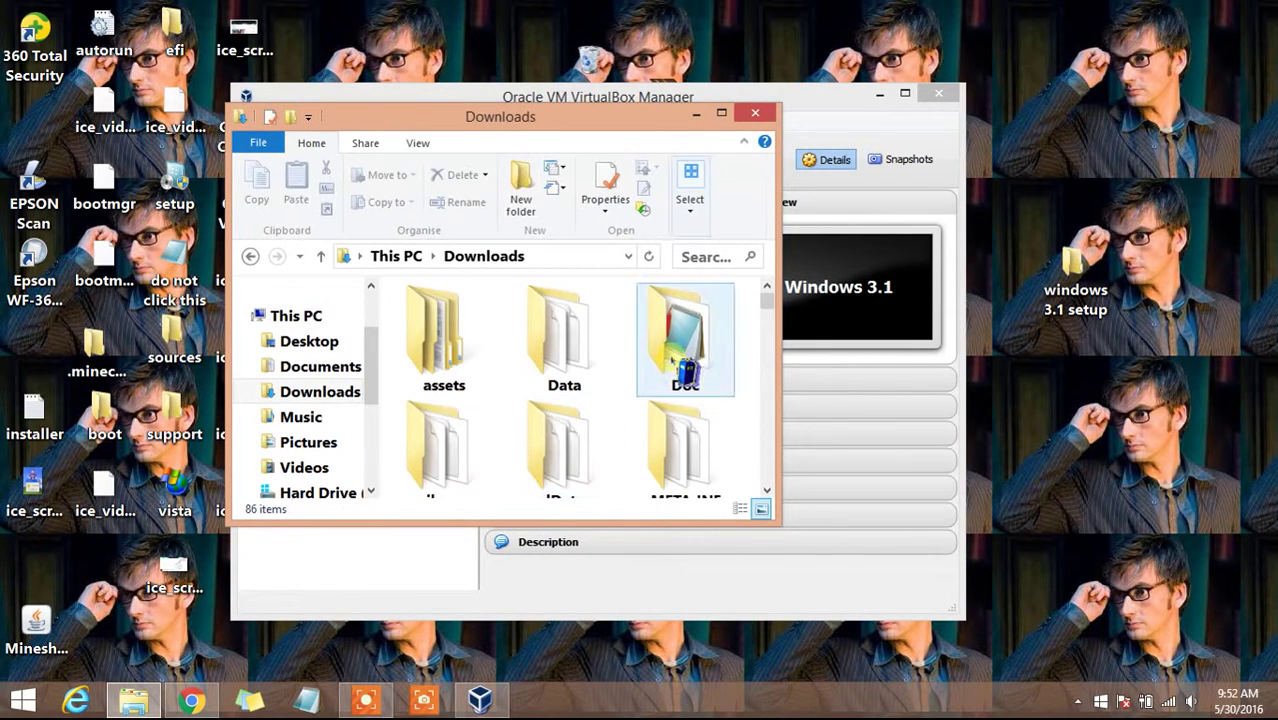
drag(766, 300, 747, 434)
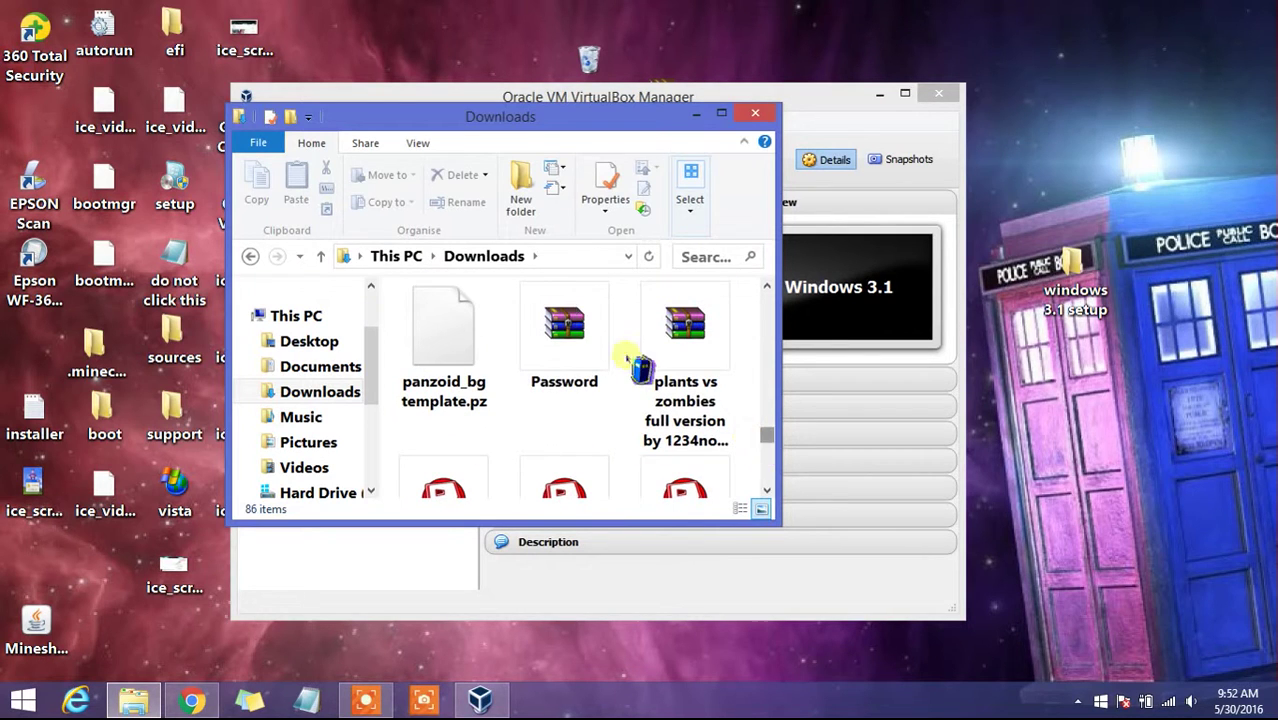
click(564, 325)
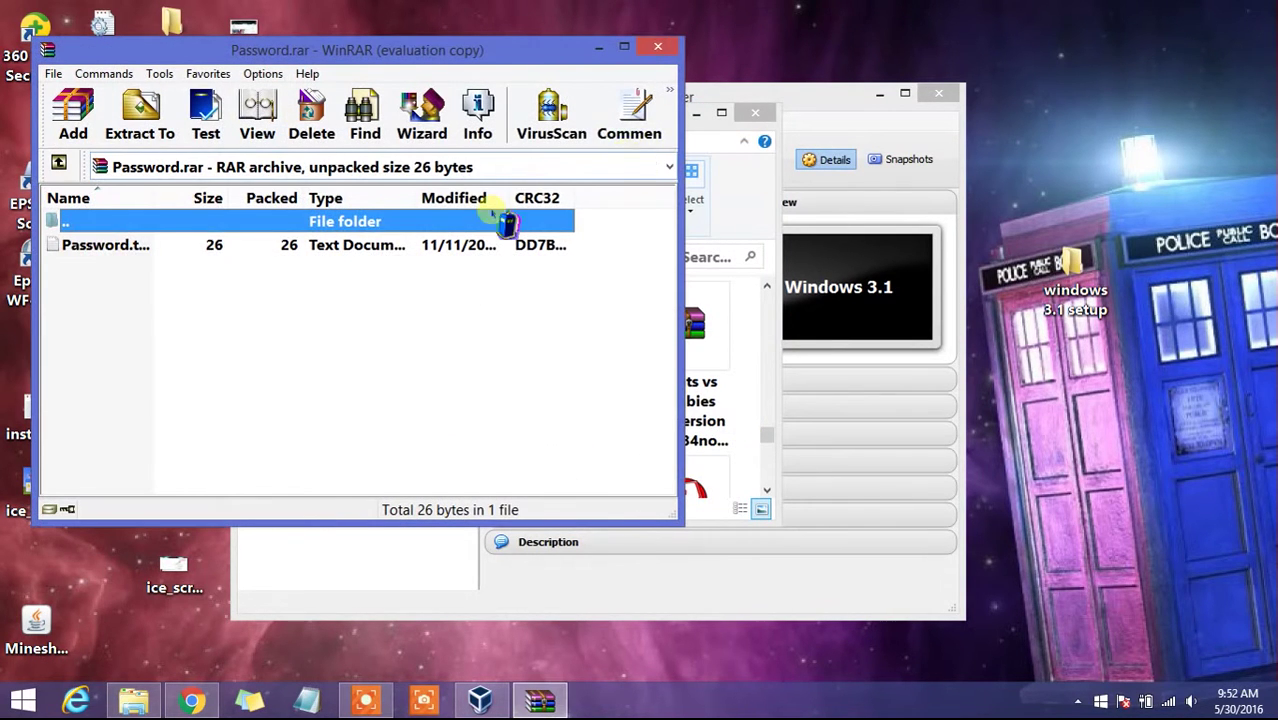
drag(339, 42, 636, 135)
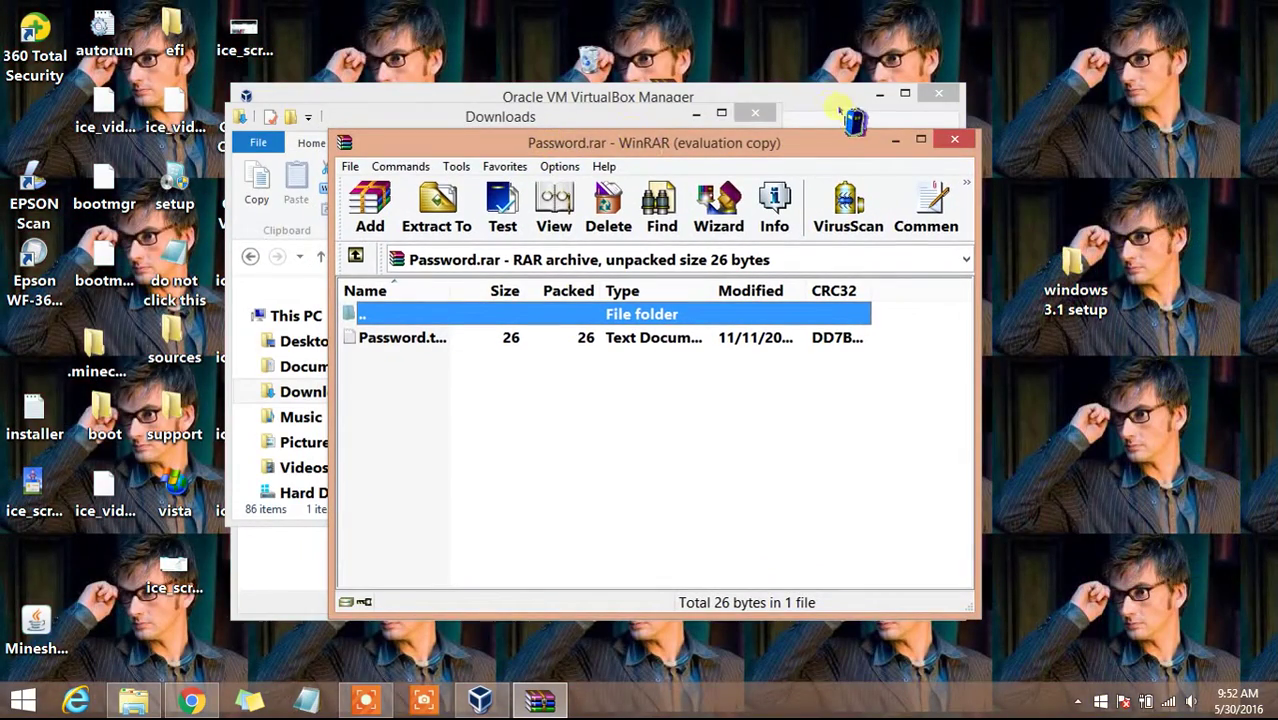
click(652, 118)
drag(648, 120, 526, 125)
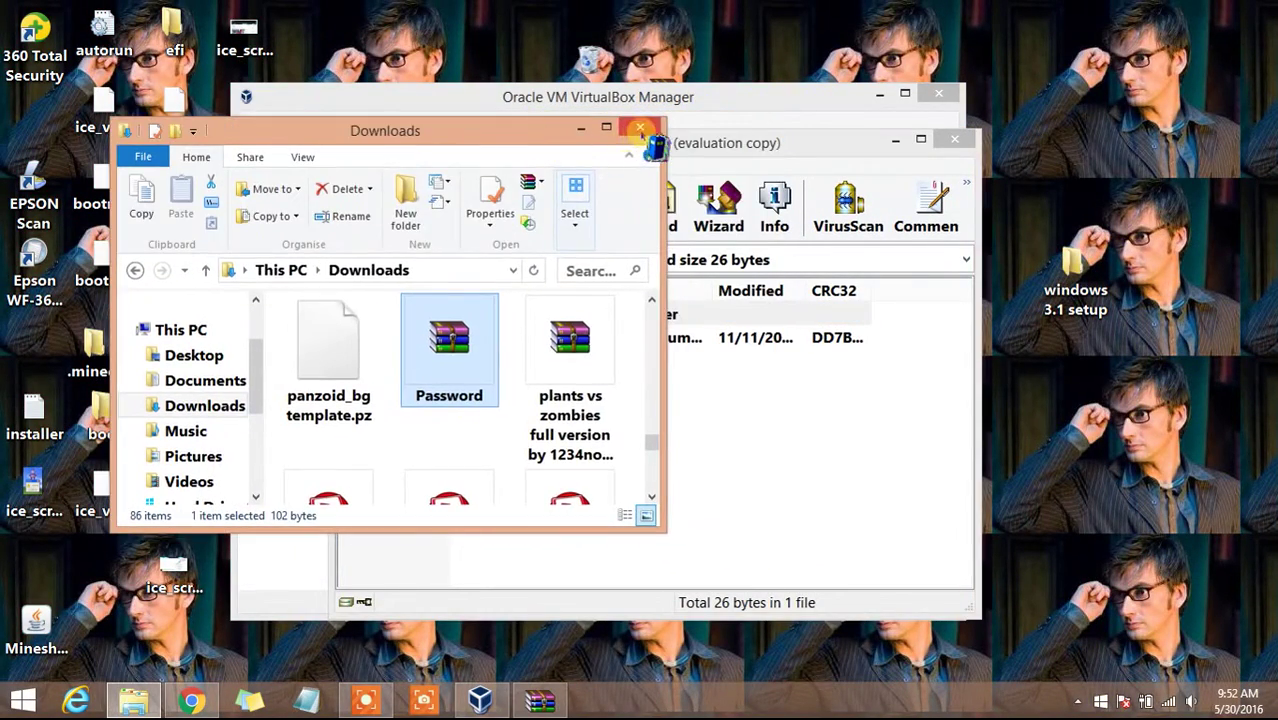
click(574, 125)
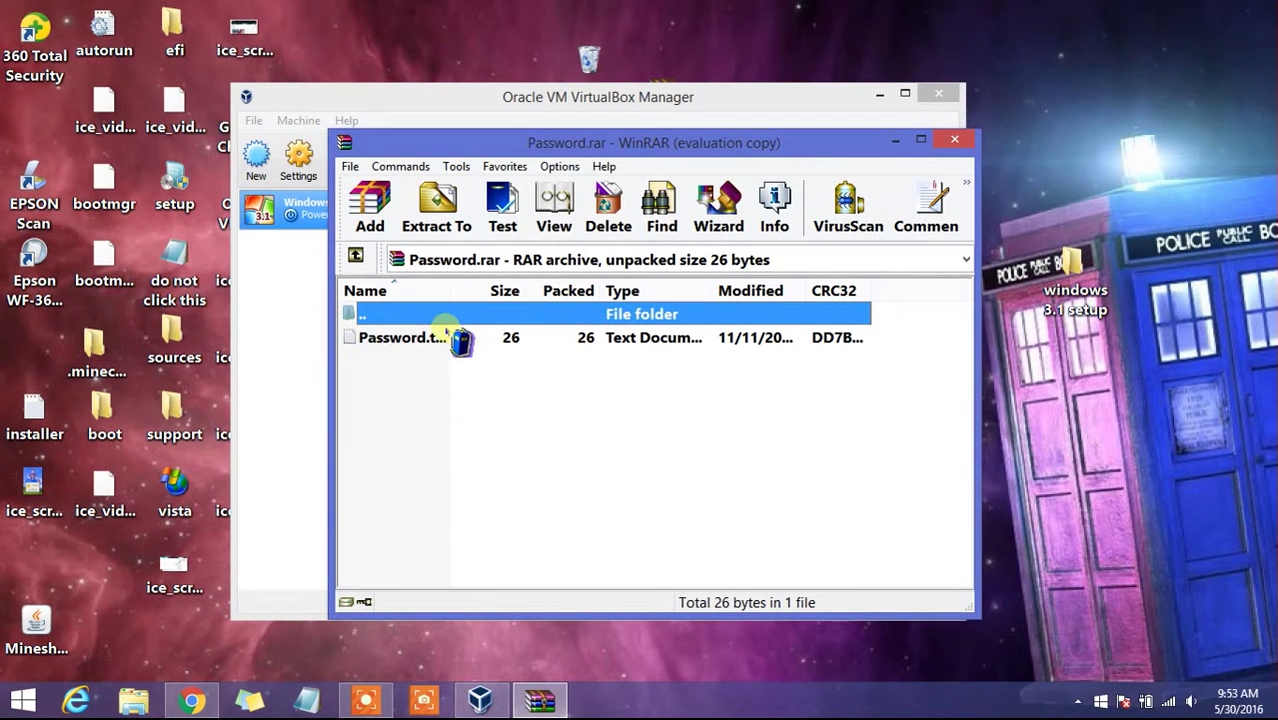
- Examine the password line in the archive's Password text file, closing both the file and the archive
click(472, 337)
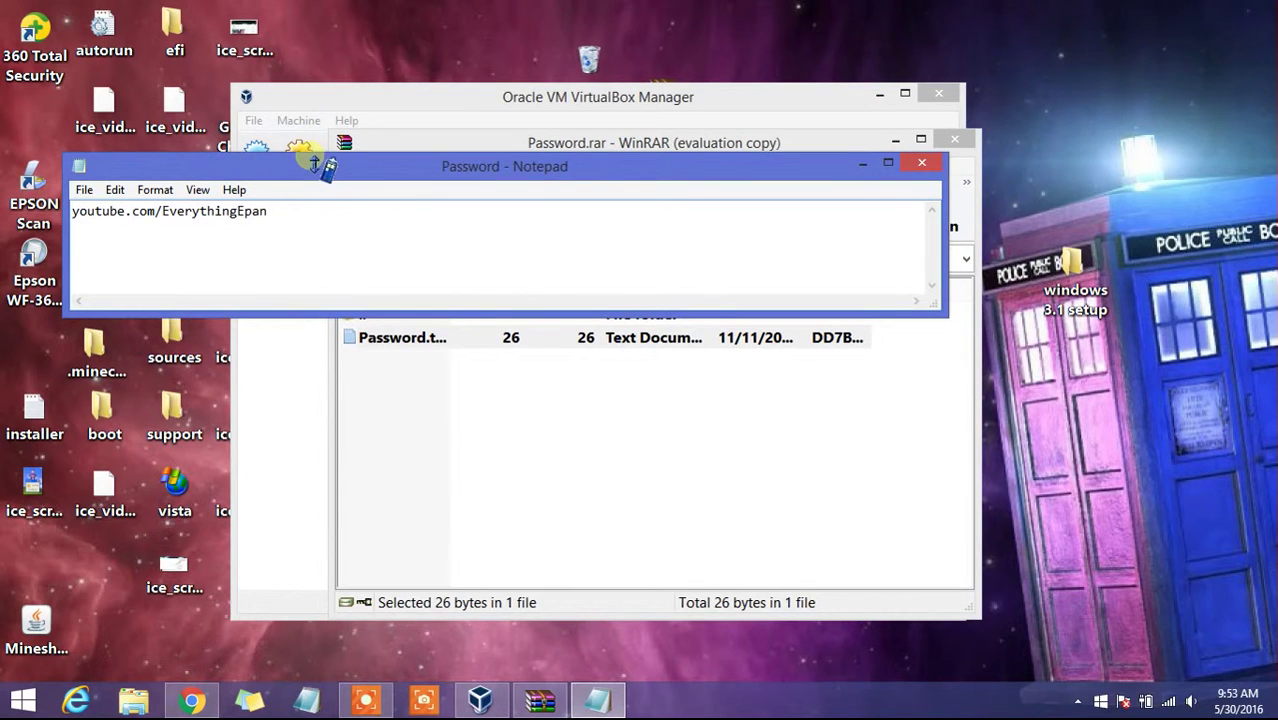
drag(303, 168, 598, 264)
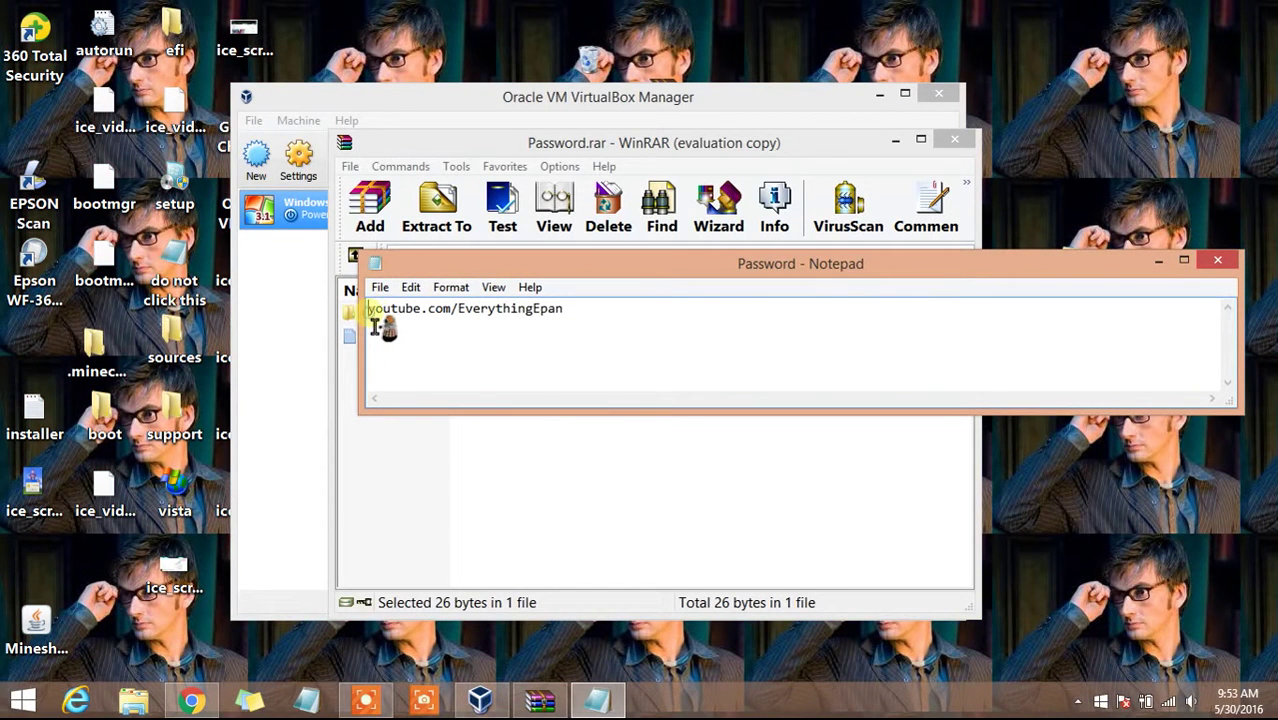
drag(368, 310, 600, 308)
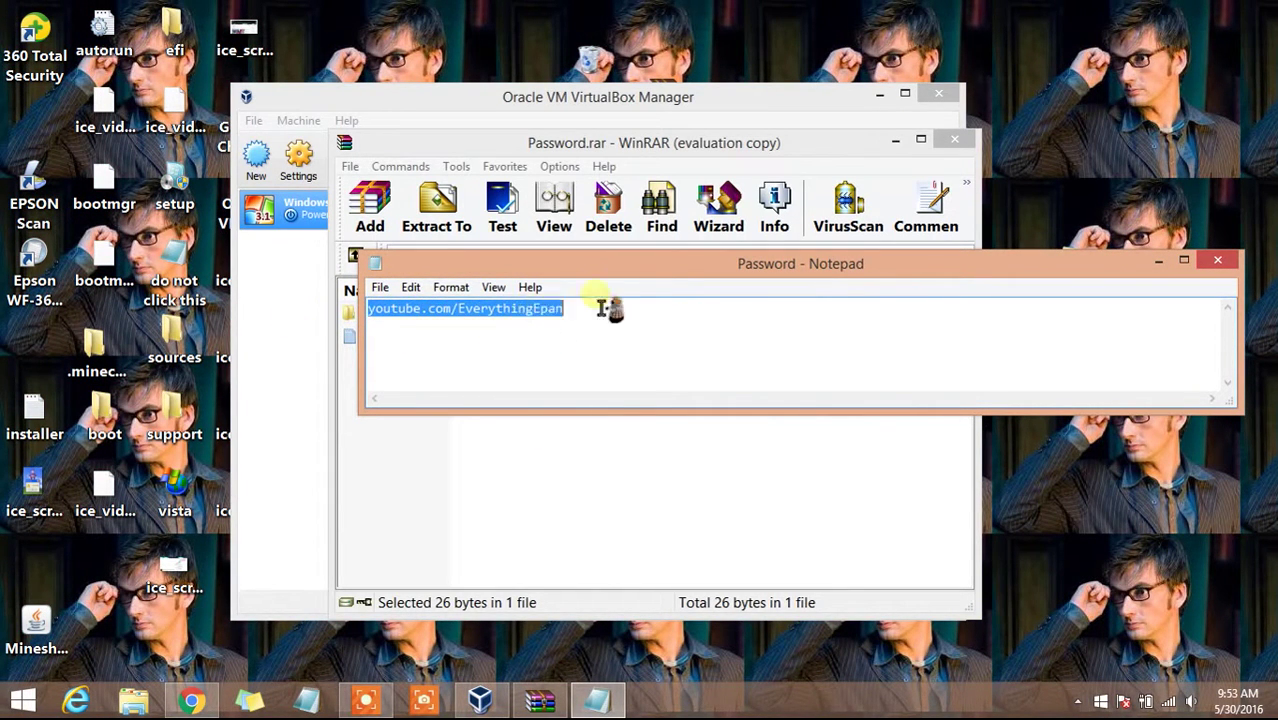
click(652, 348)
drag(368, 310, 688, 249)
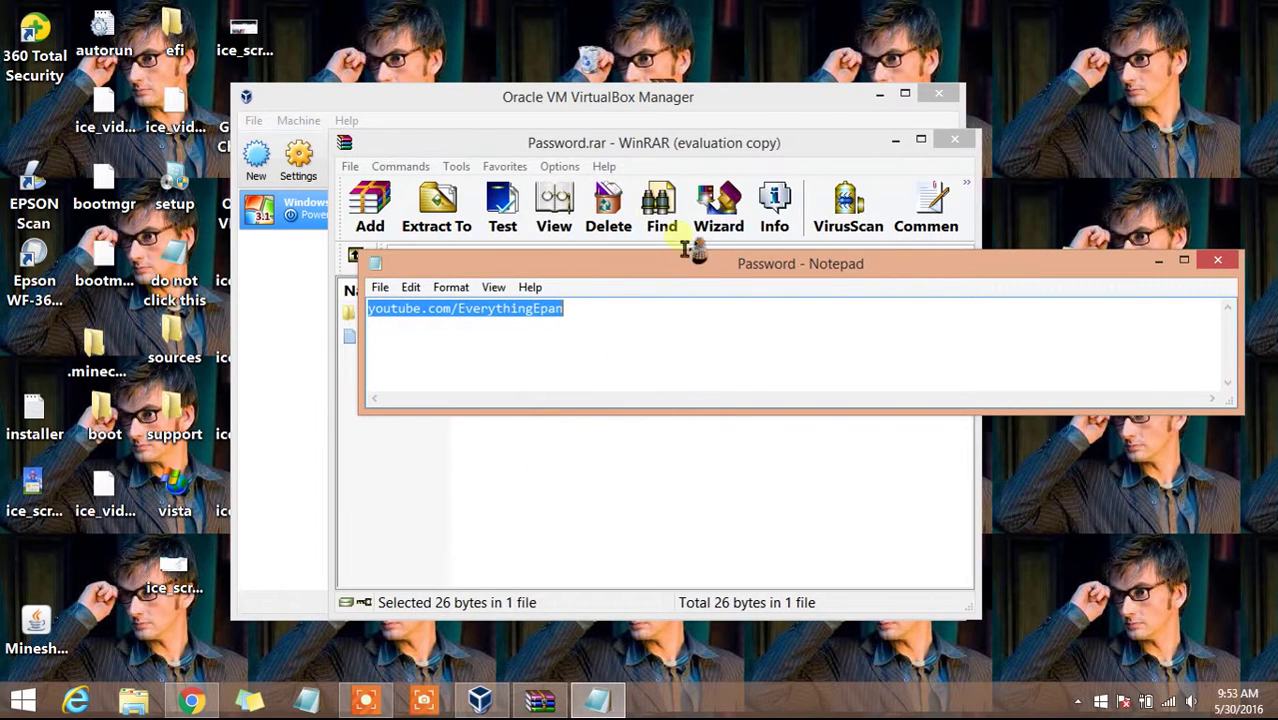
click(598, 340)
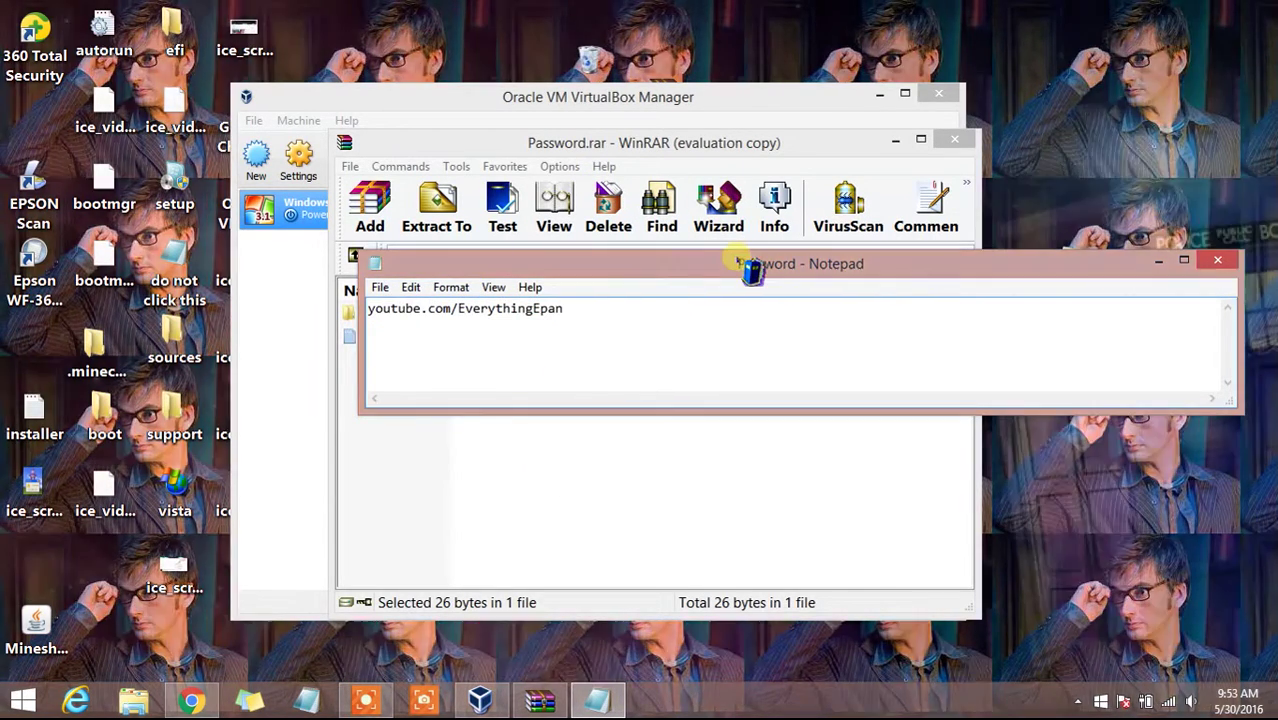
drag(746, 261, 553, 263)
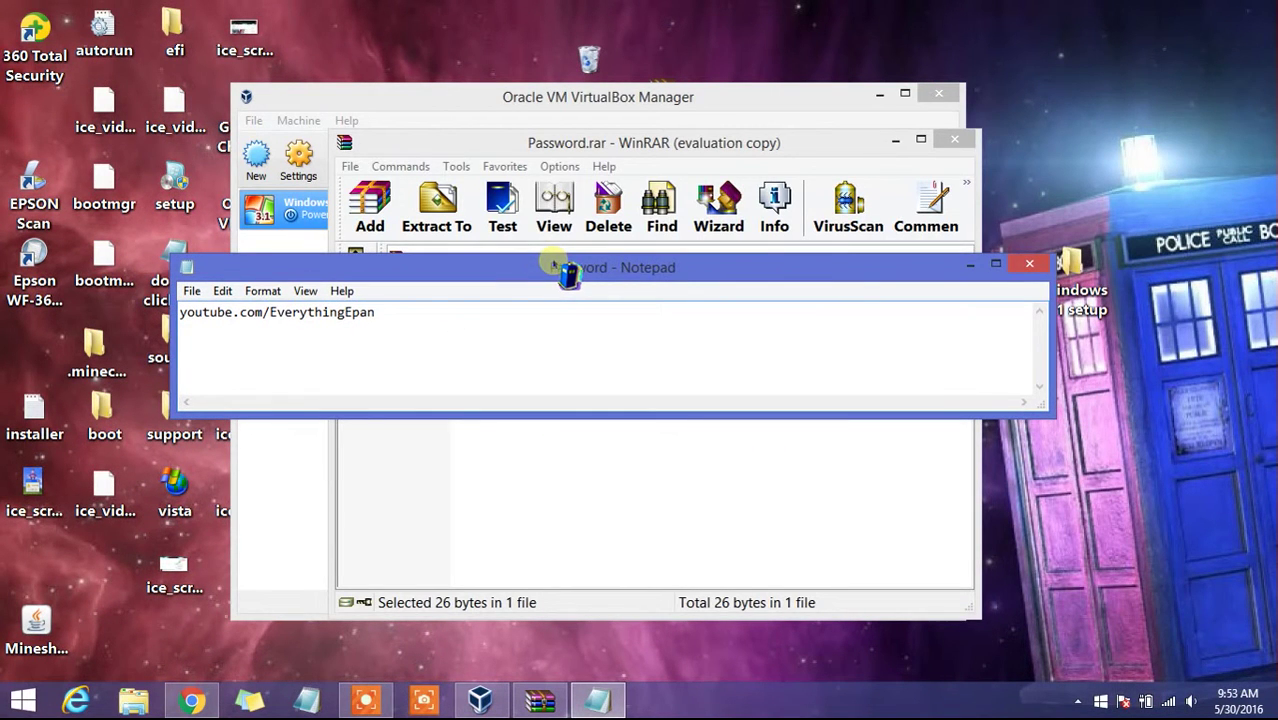
click(1029, 263)
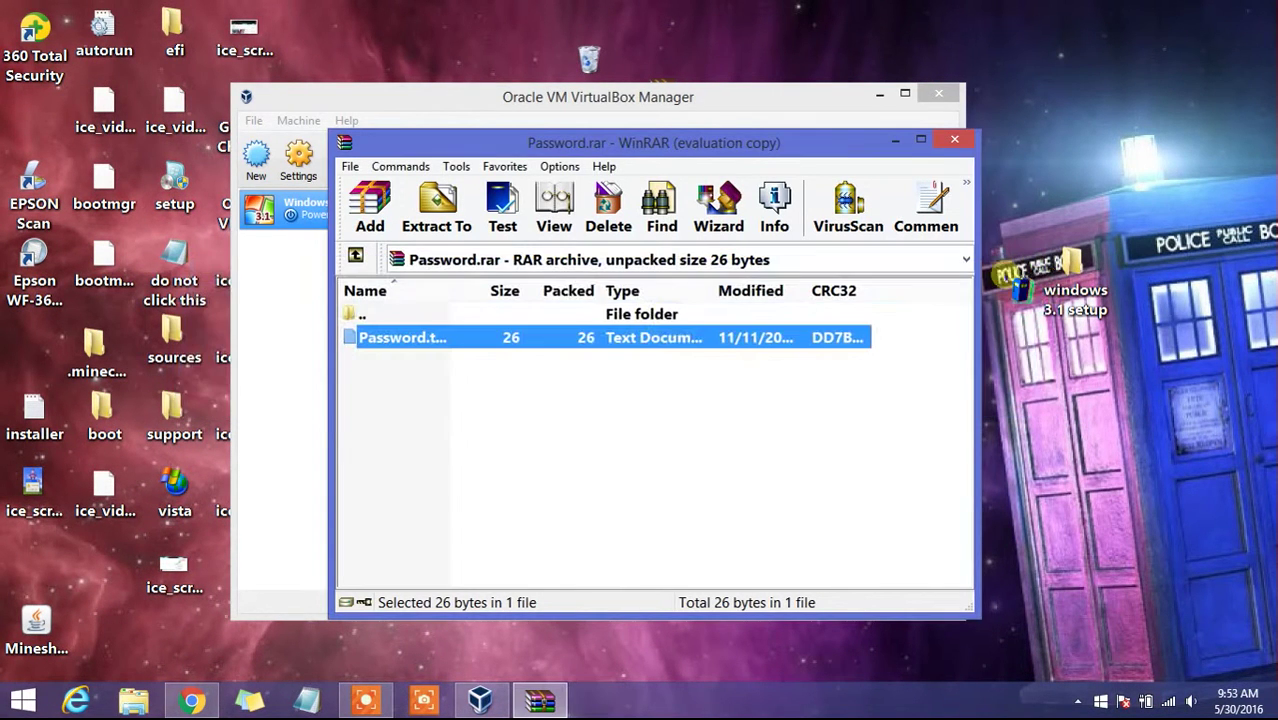
click(953, 141)
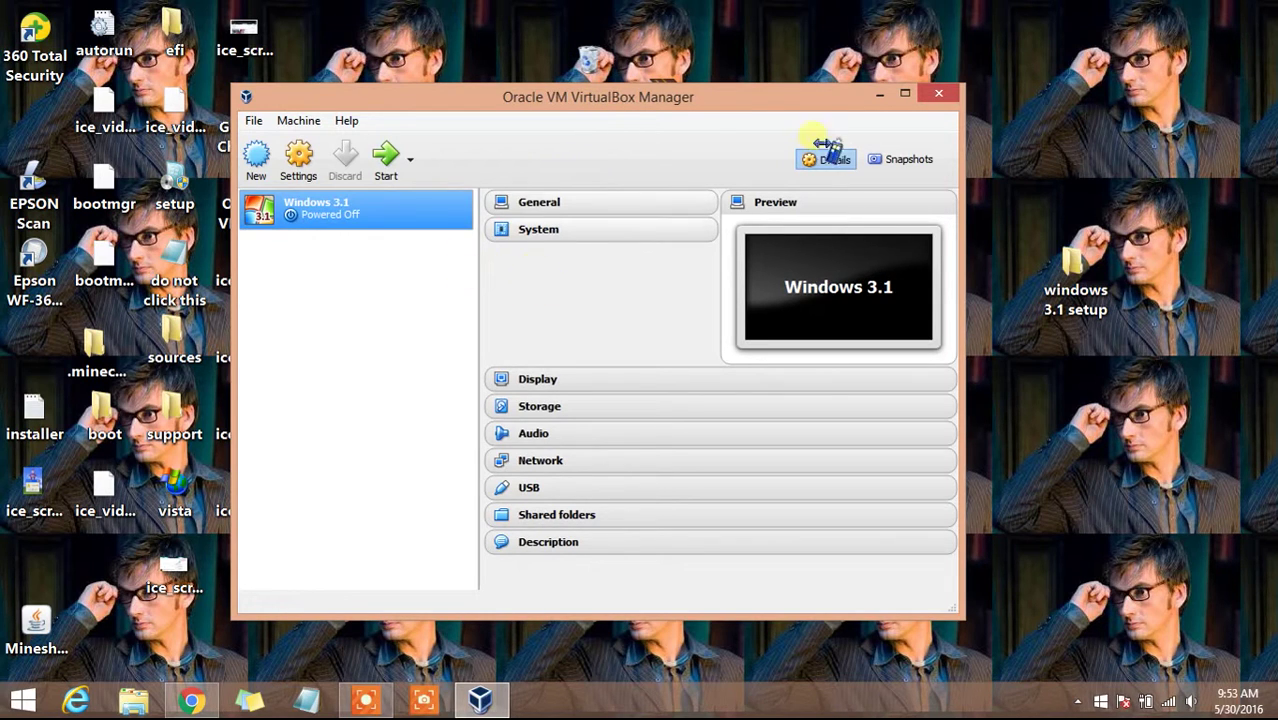
- Open the windows 3.1 setup folder on the desktop and view the disk images in its MS-DOS setup subfolder
double_click(1073, 270)
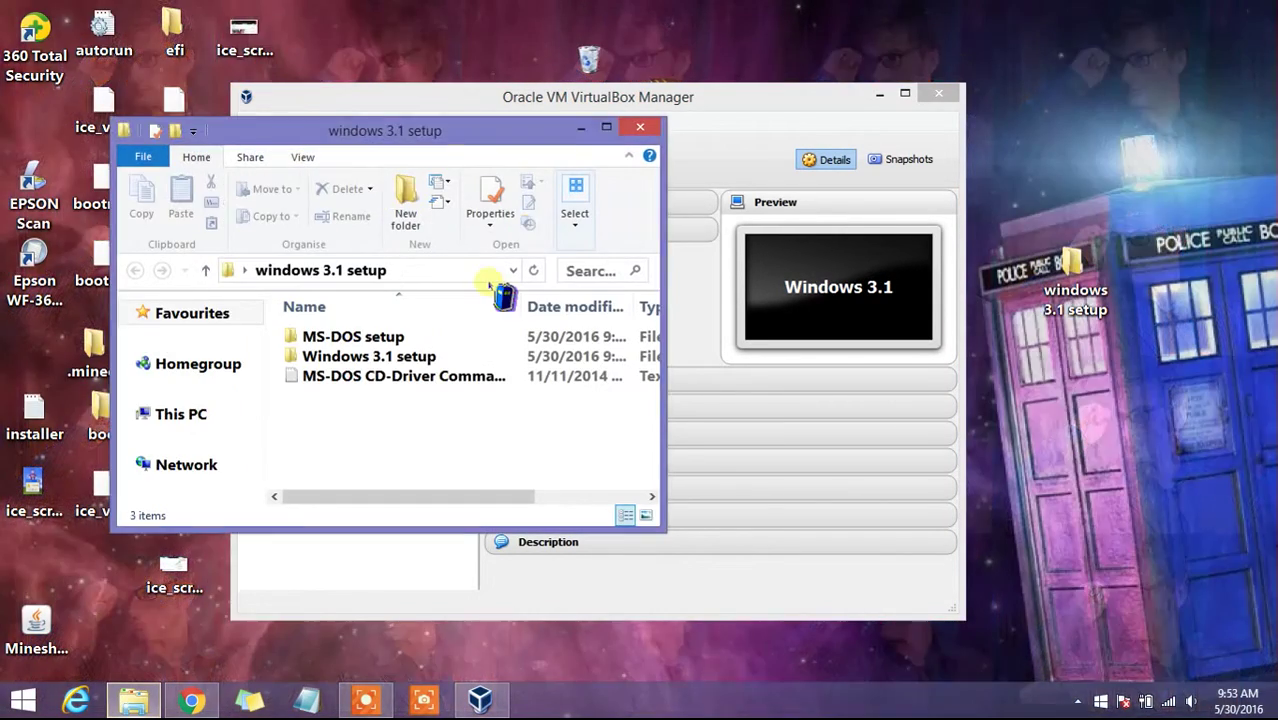
drag(337, 126, 602, 100)
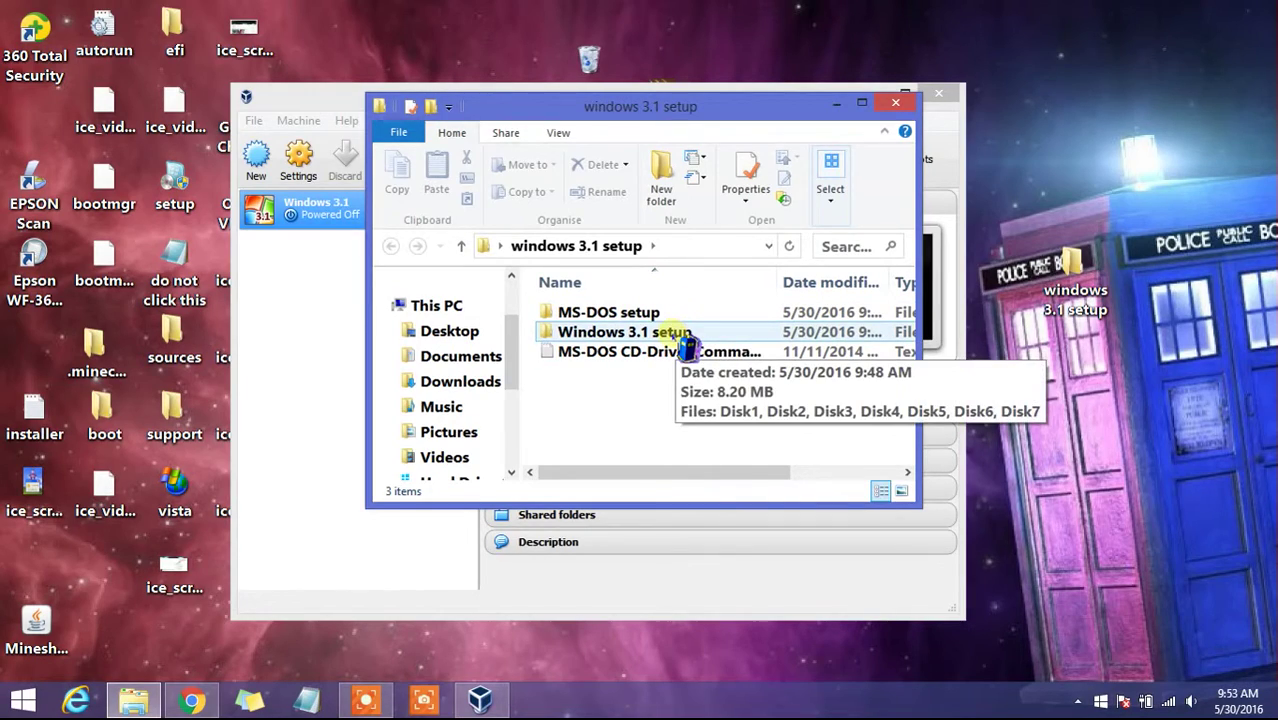
double_click(690, 316)
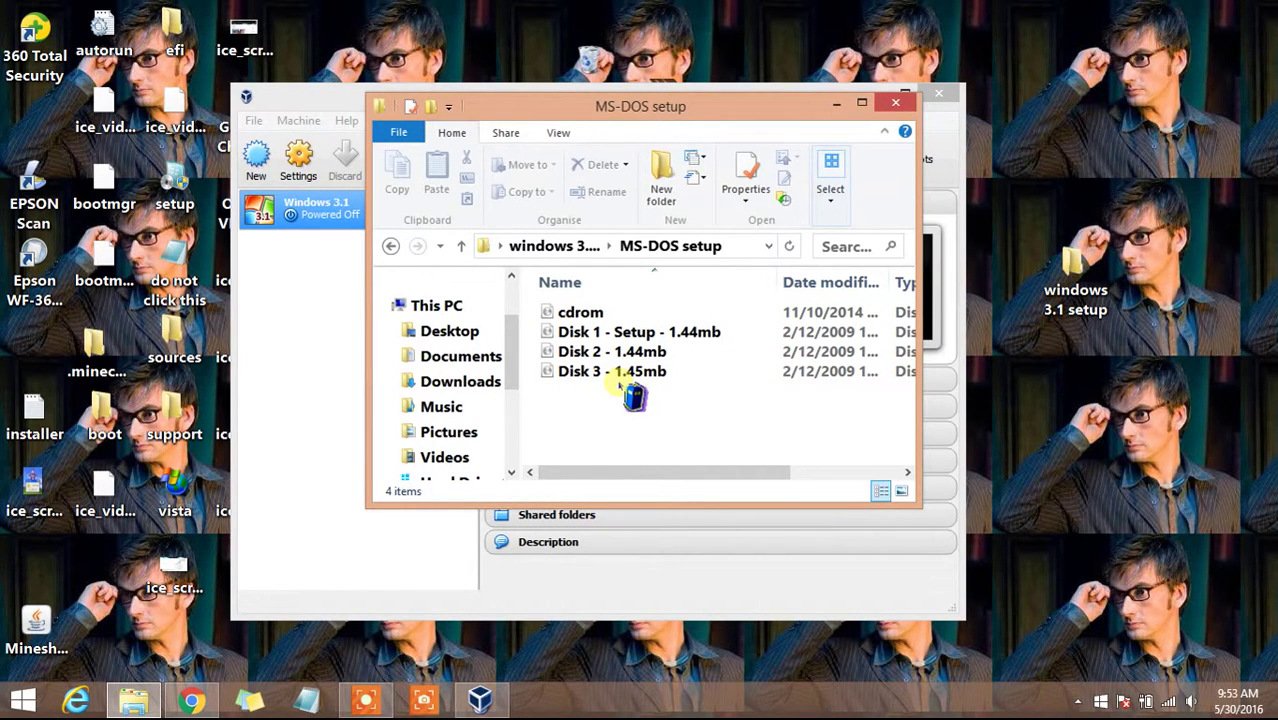
click(622, 376)
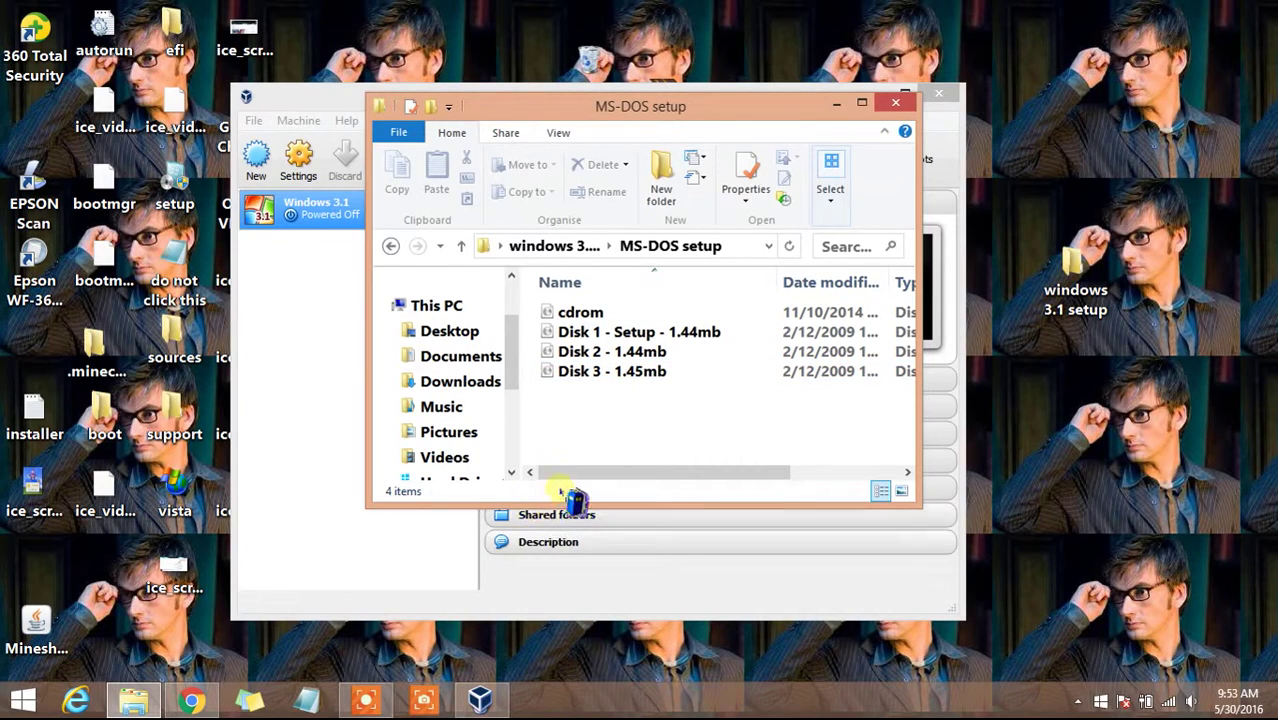
- Return to the parent folder and view the disk images in the Windows 3.1 setup subfolder
click(366, 700)
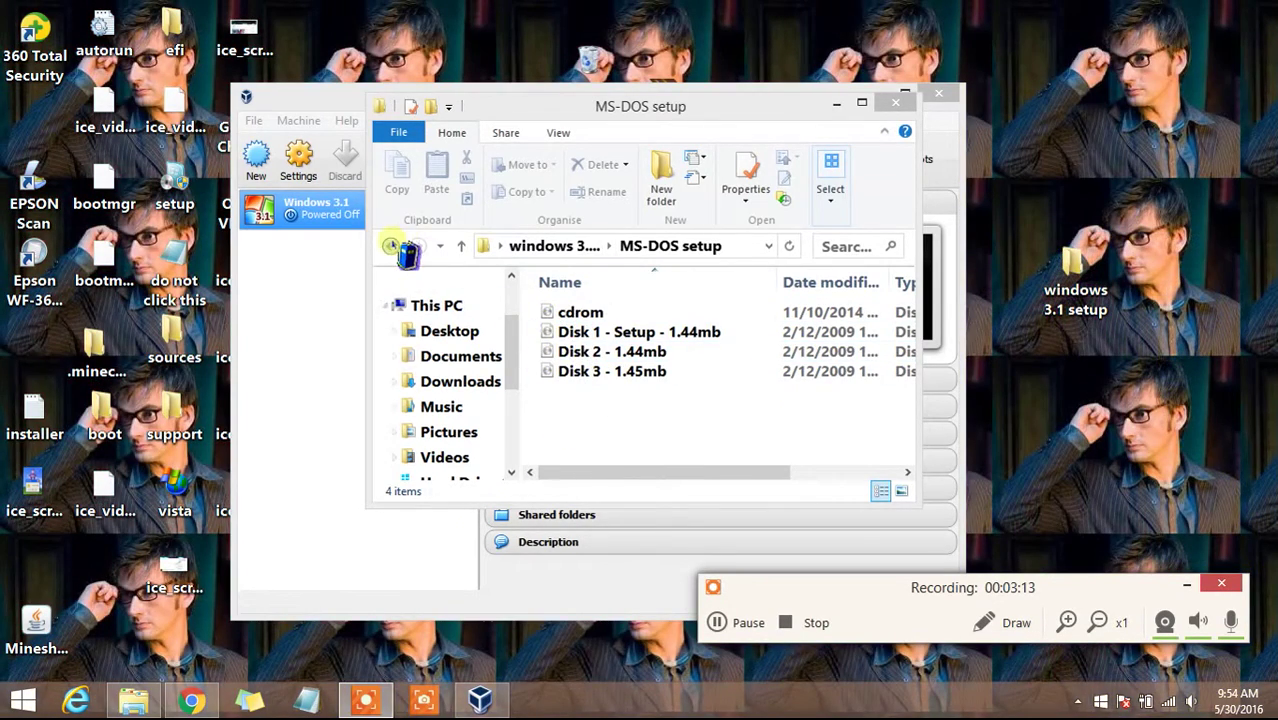
click(390, 245)
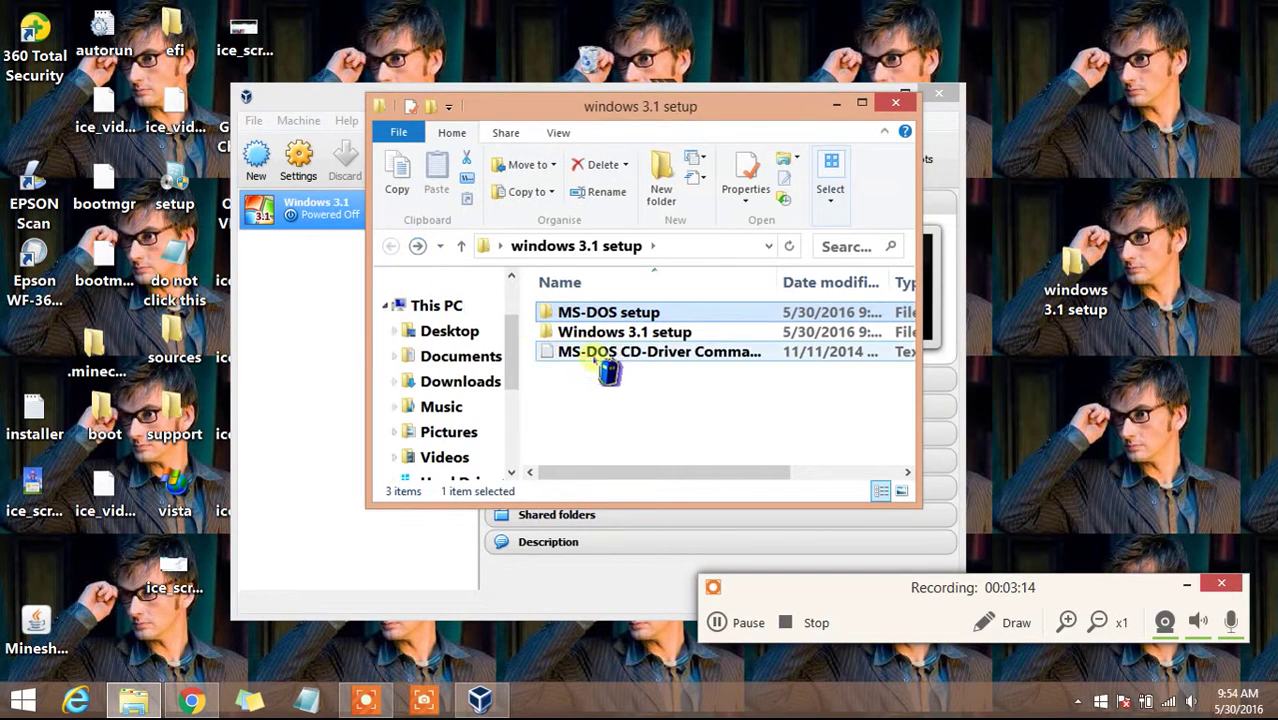
double_click(605, 334)
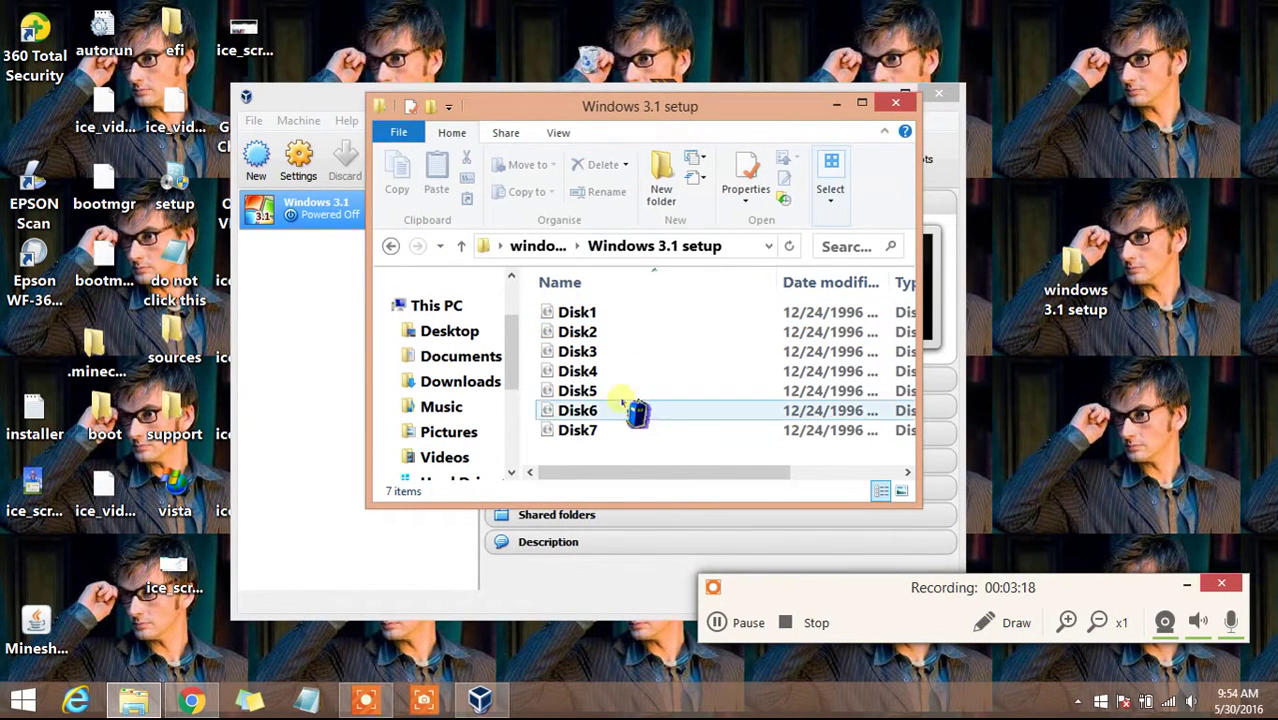
- Return to the windows 3.1 setup folder and examine the MS-DOS CD-Driver Commands text file, closing it when done
click(392, 247)
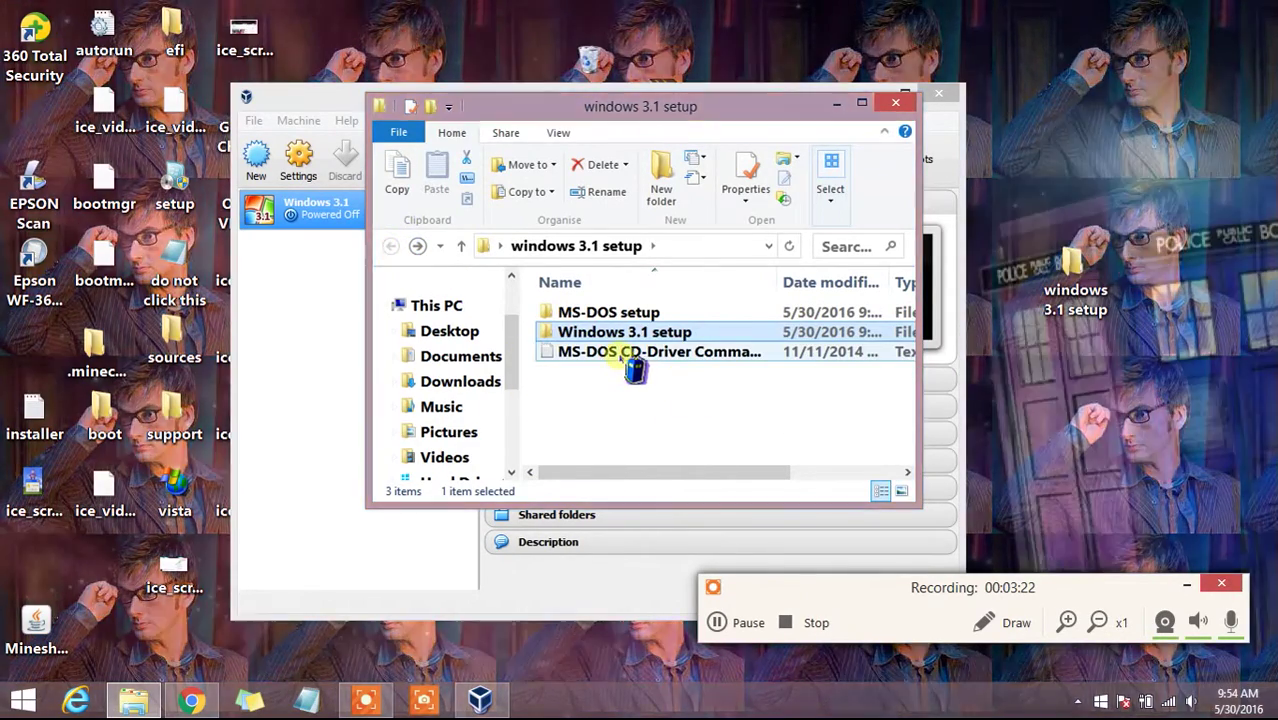
click(628, 356)
double_click(628, 356)
drag(527, 270, 682, 298)
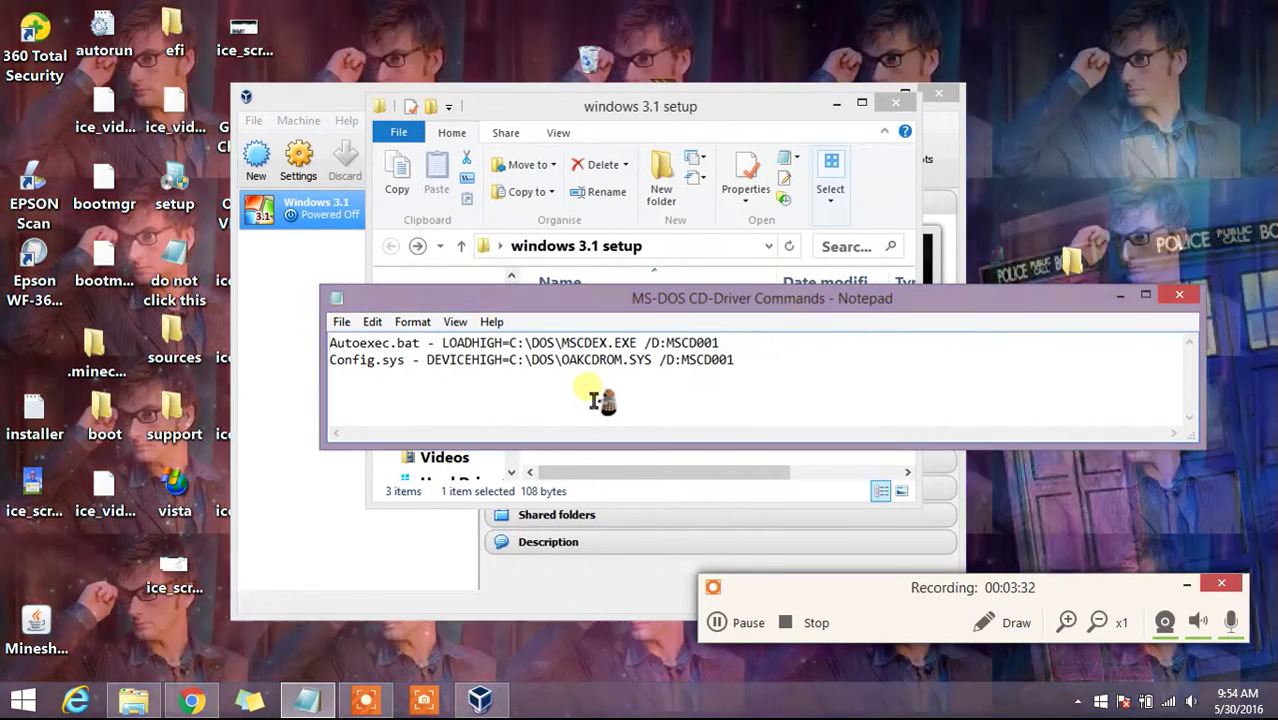
click(1181, 295)
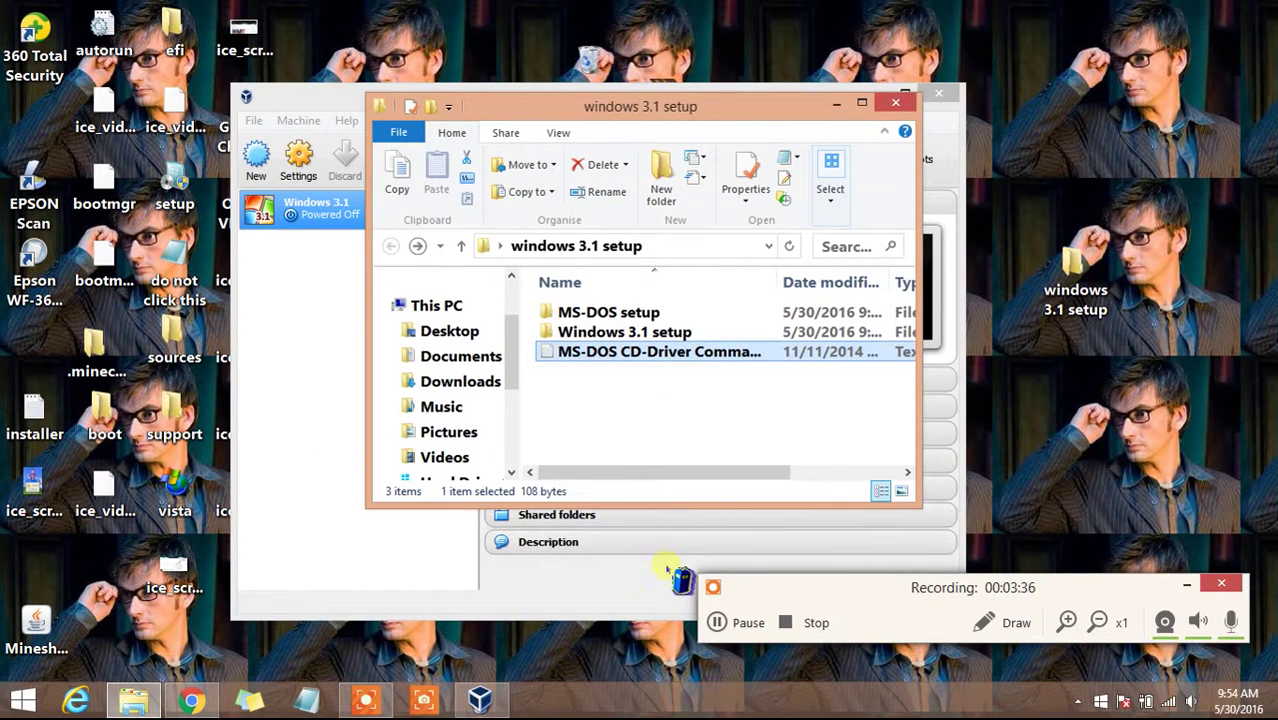
double_click(662, 356)
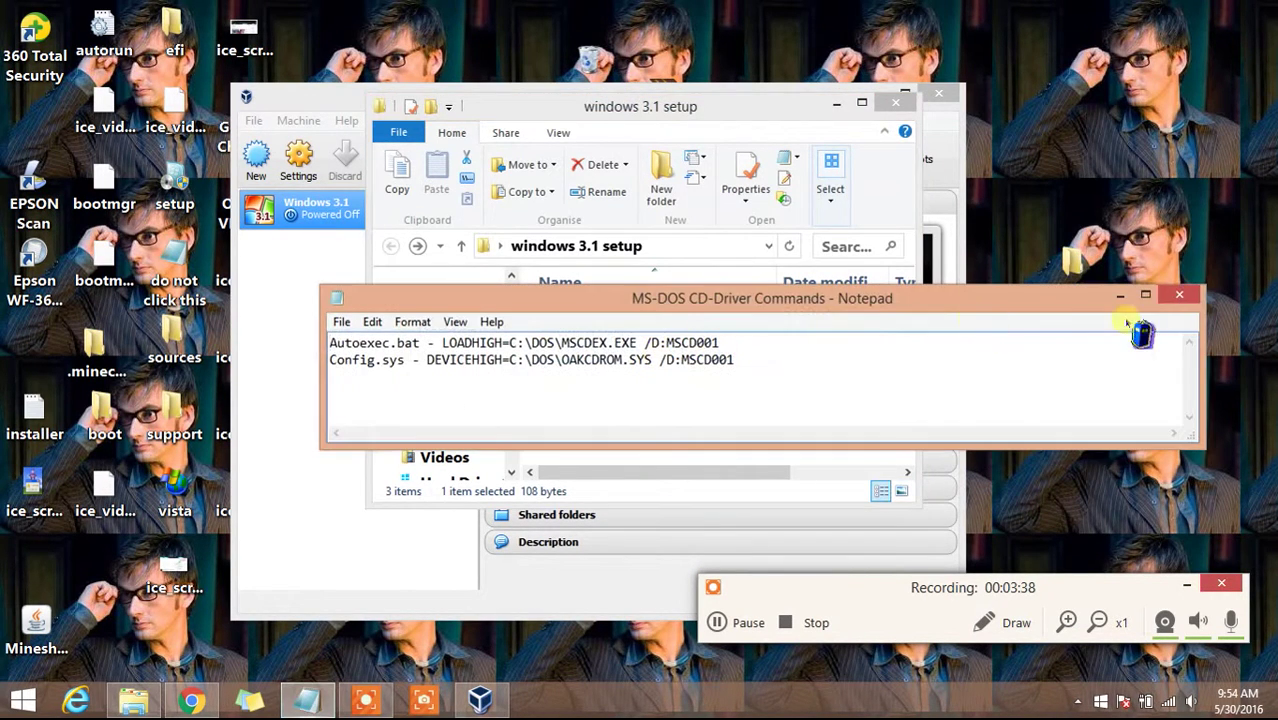
click(1176, 295)
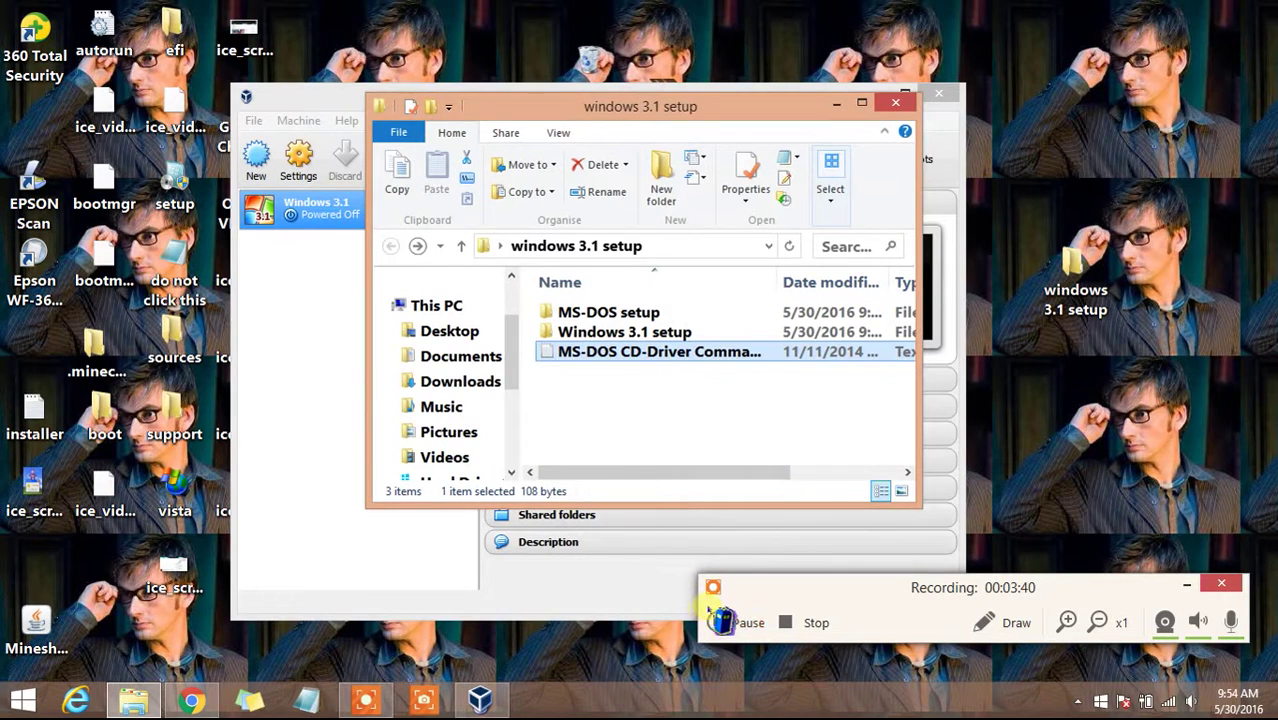
click(745, 622)
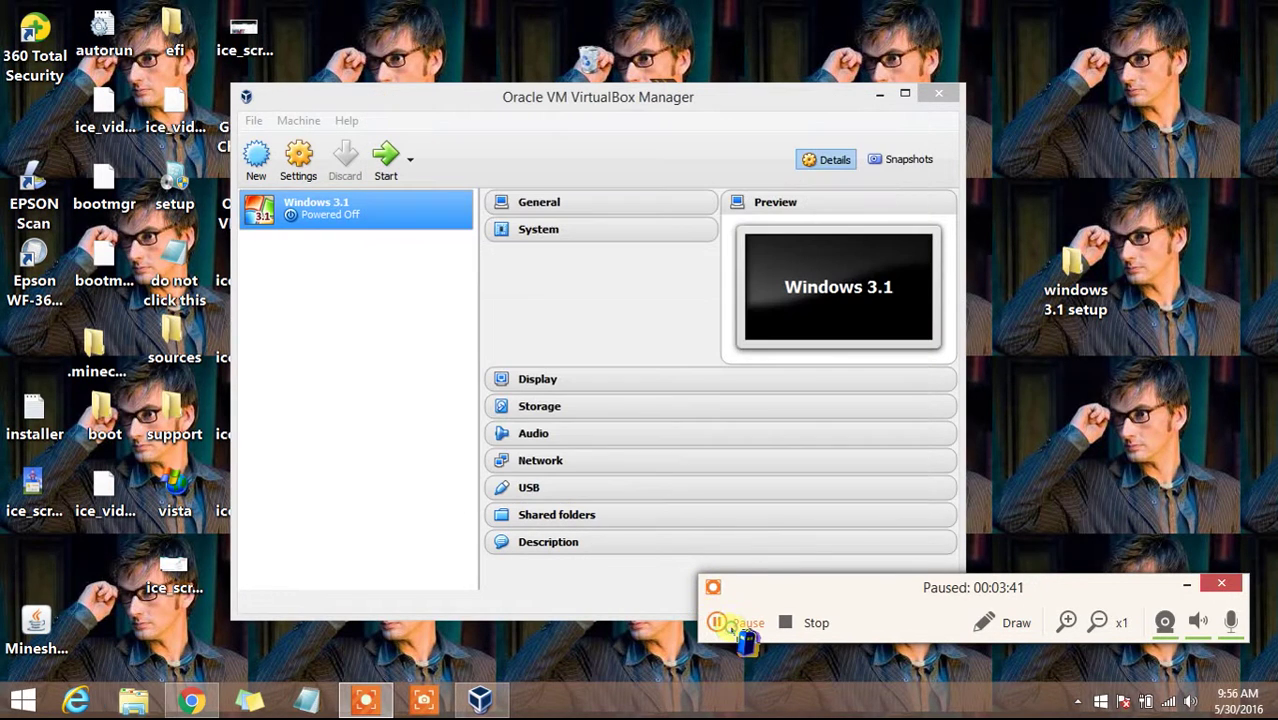
click(748, 623)
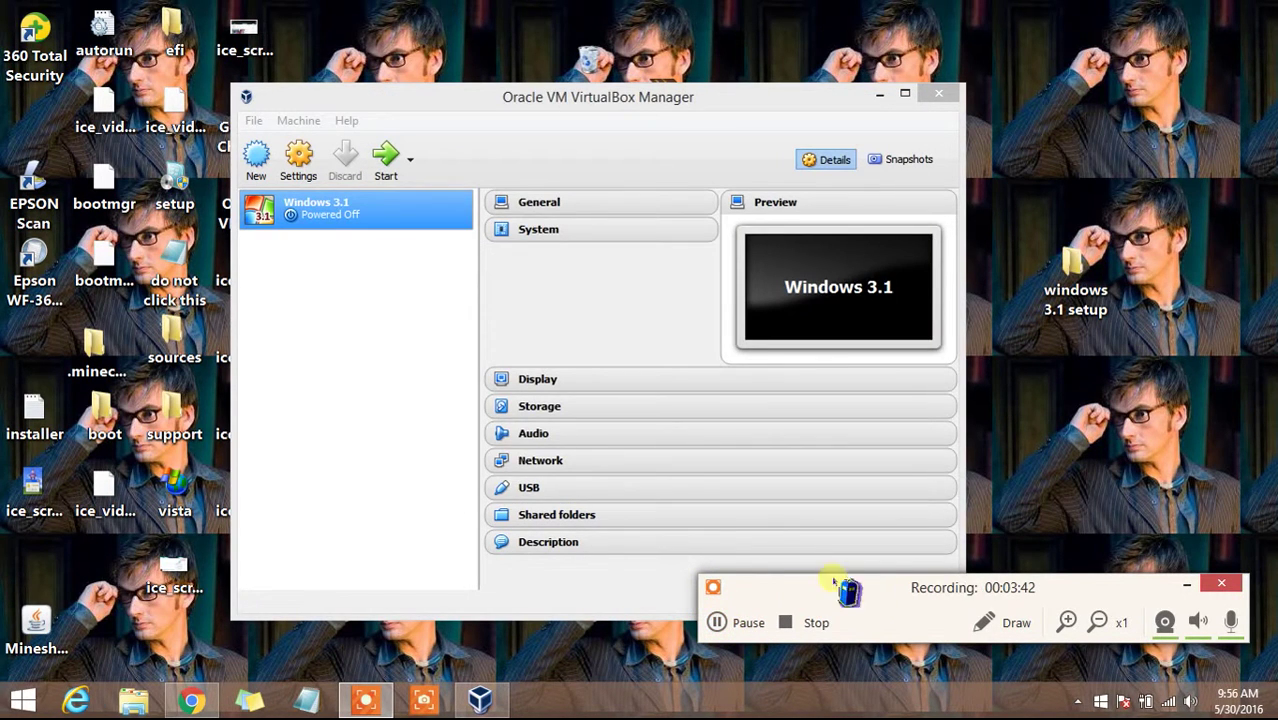
click(1220, 583)
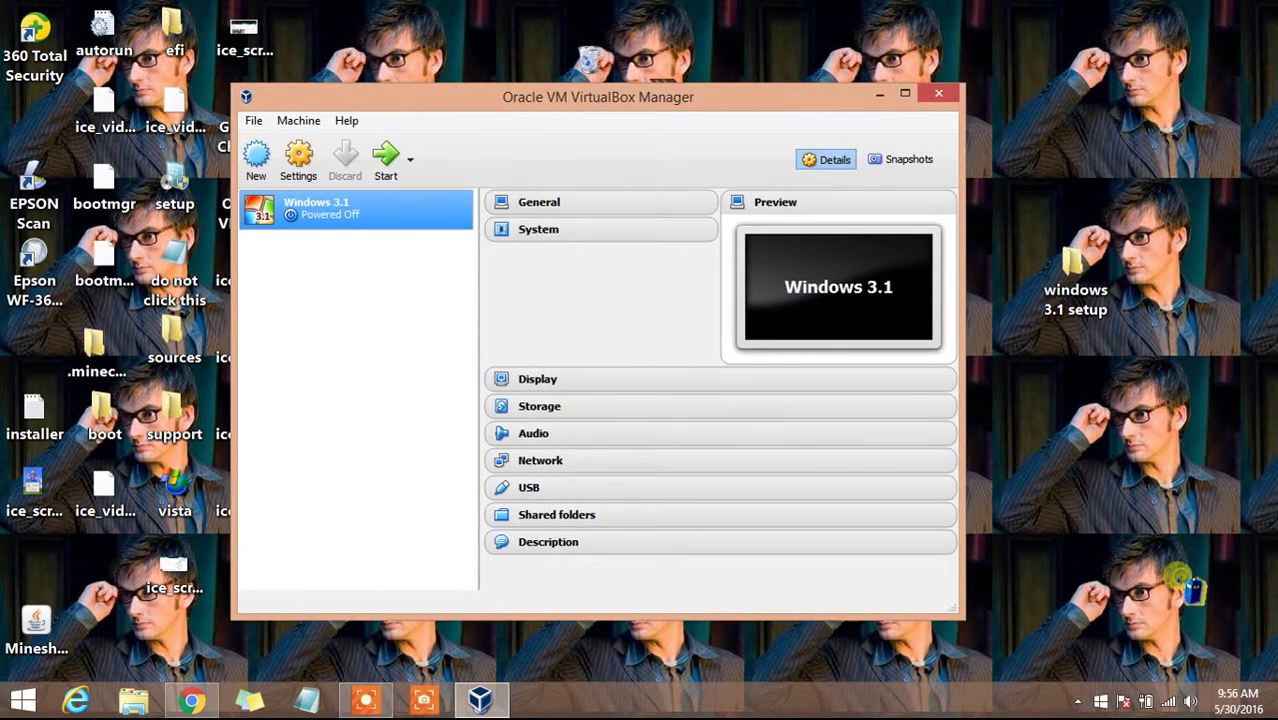
- In the Windows 3.1 machine's storage settings, load Disk 1 - Setup - 1.44mb from the MS-DOS setup folder into the empty floppy drive
click(308, 147)
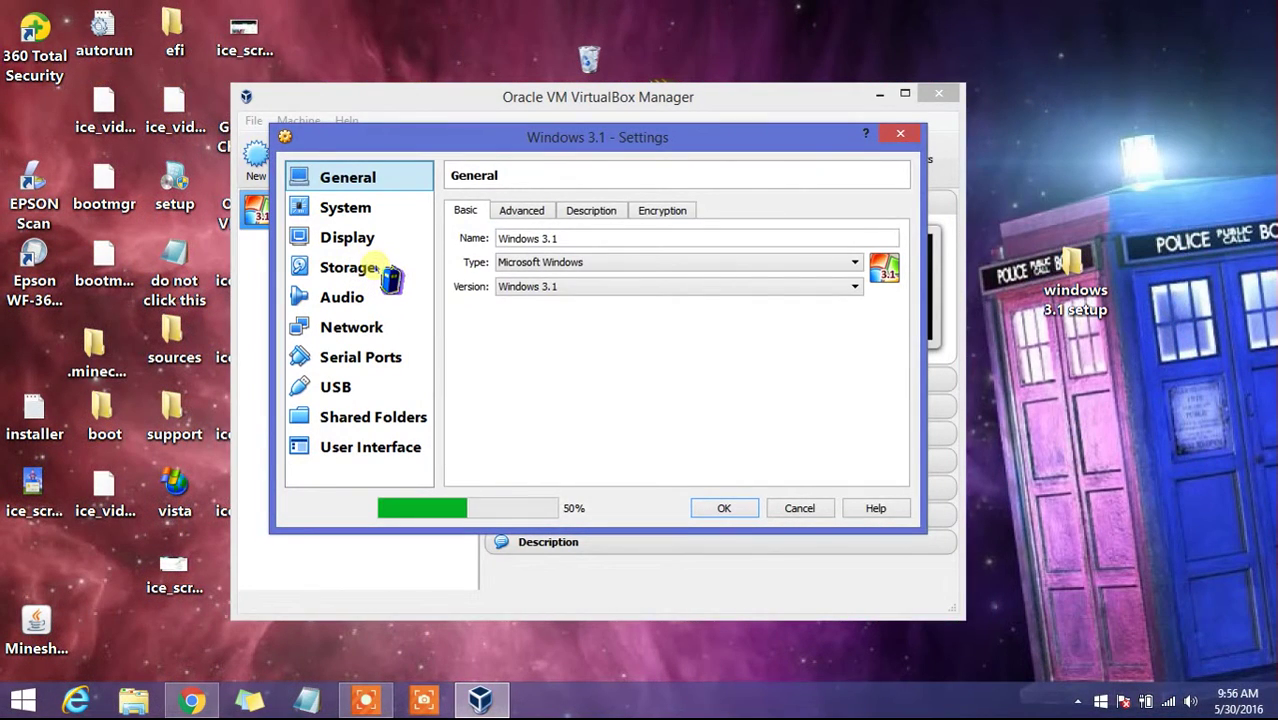
click(385, 272)
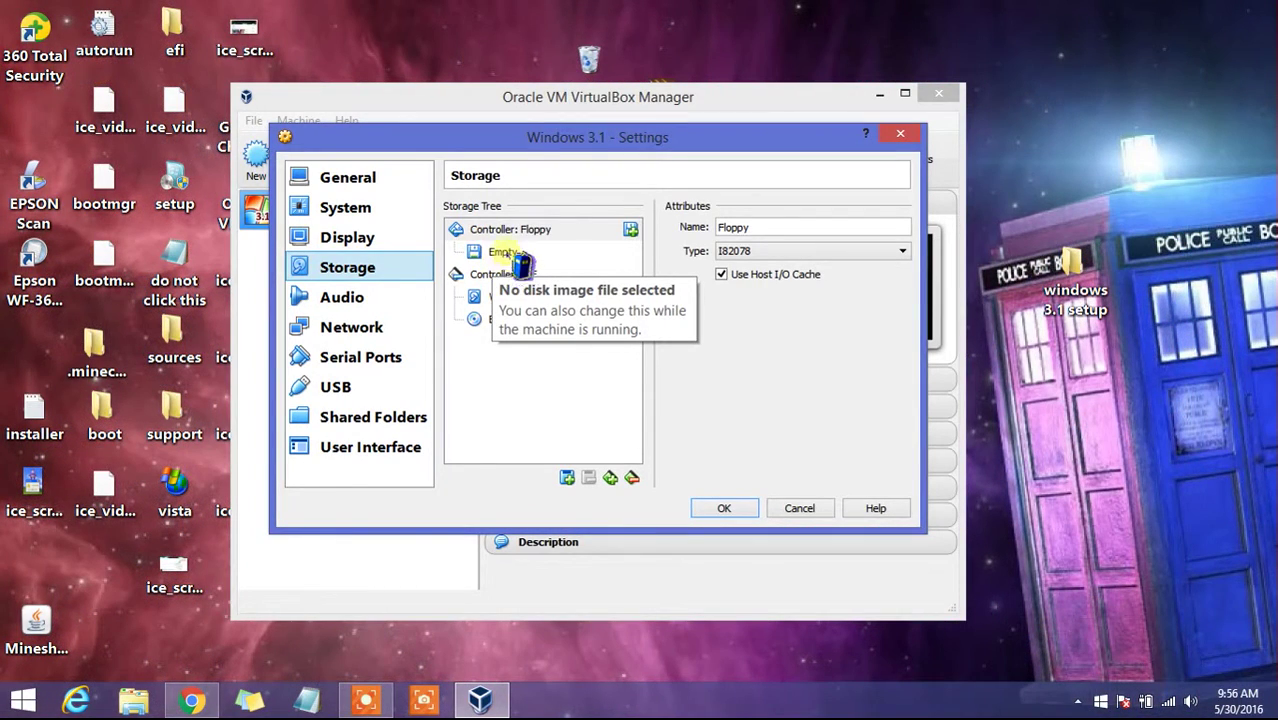
click(503, 257)
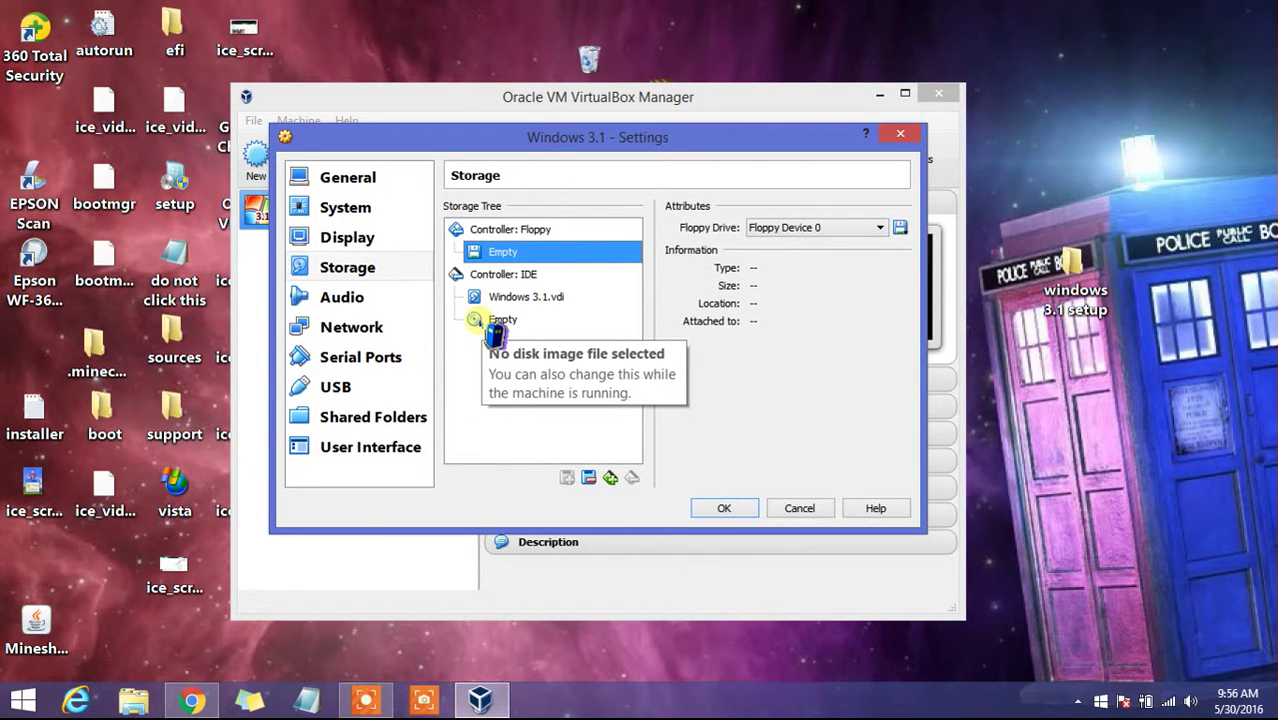
click(900, 228)
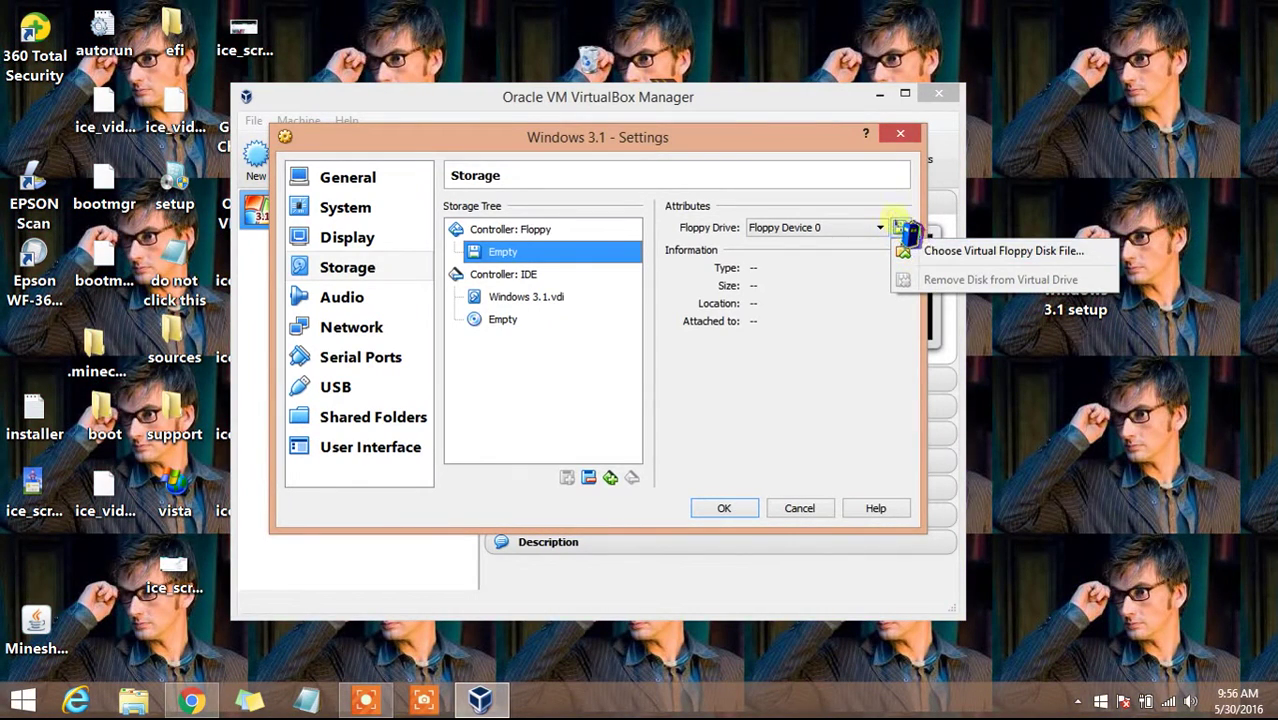
click(948, 251)
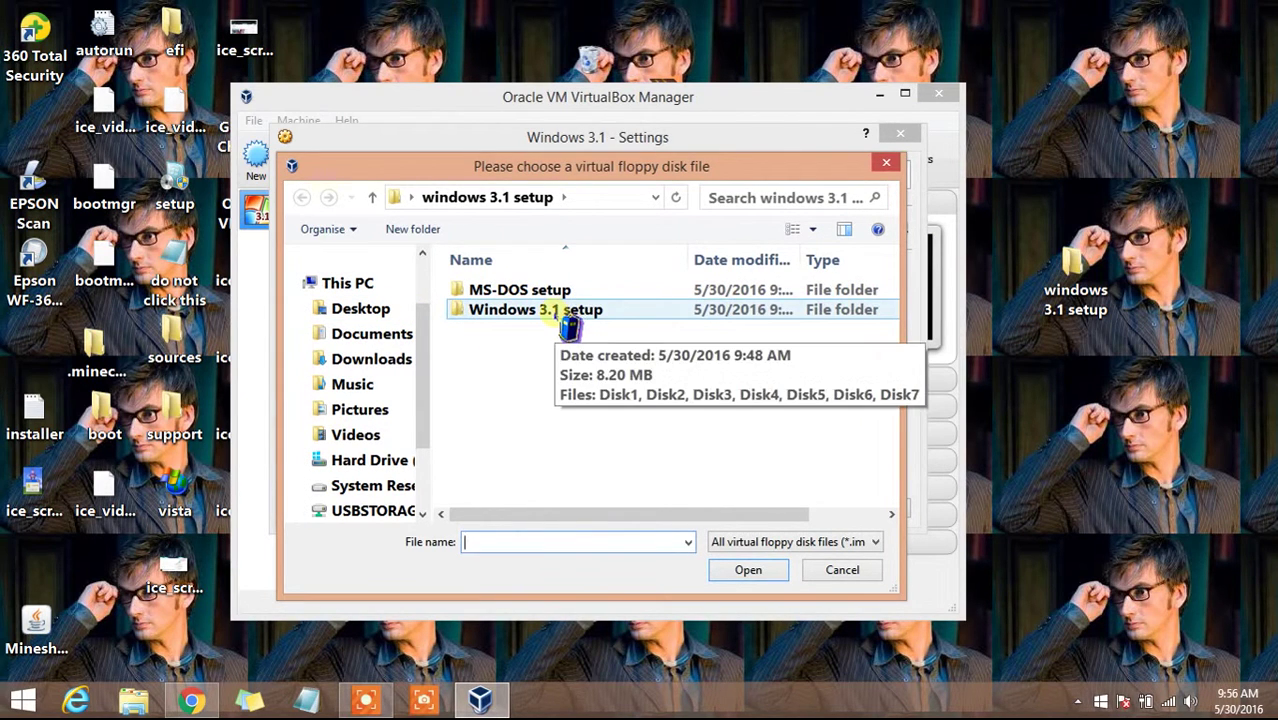
double_click(520, 289)
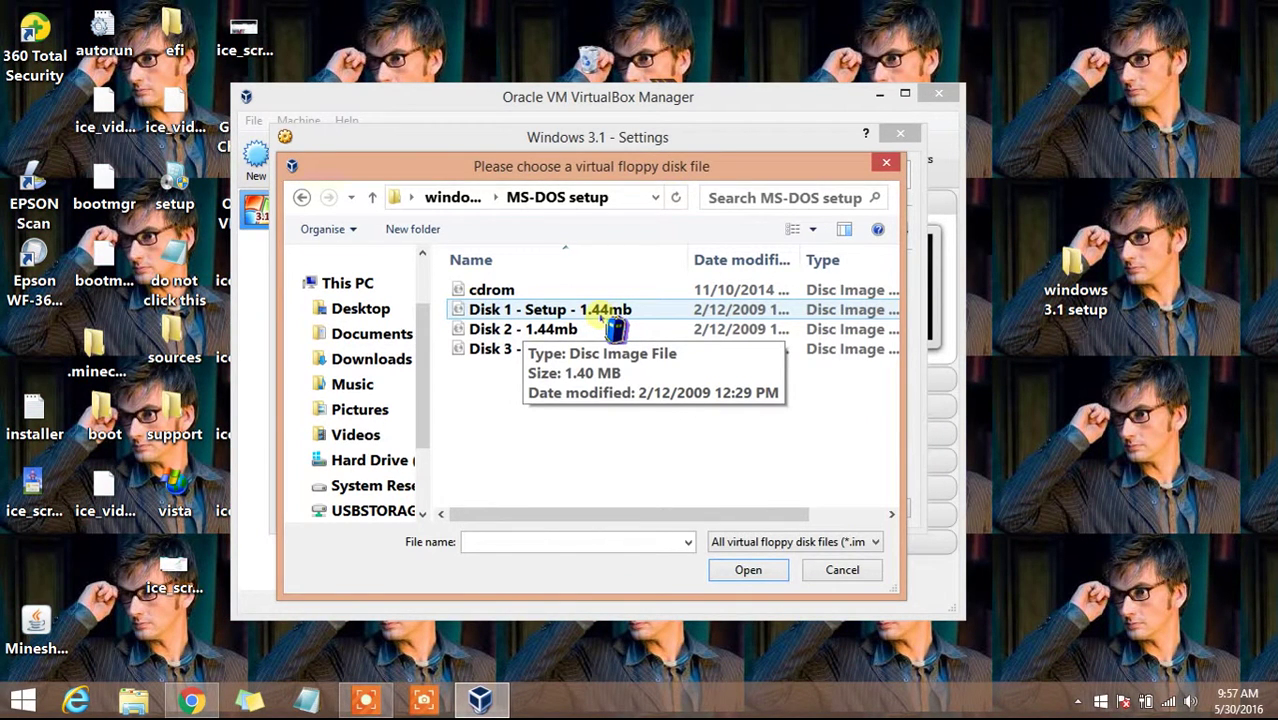
double_click(602, 312)
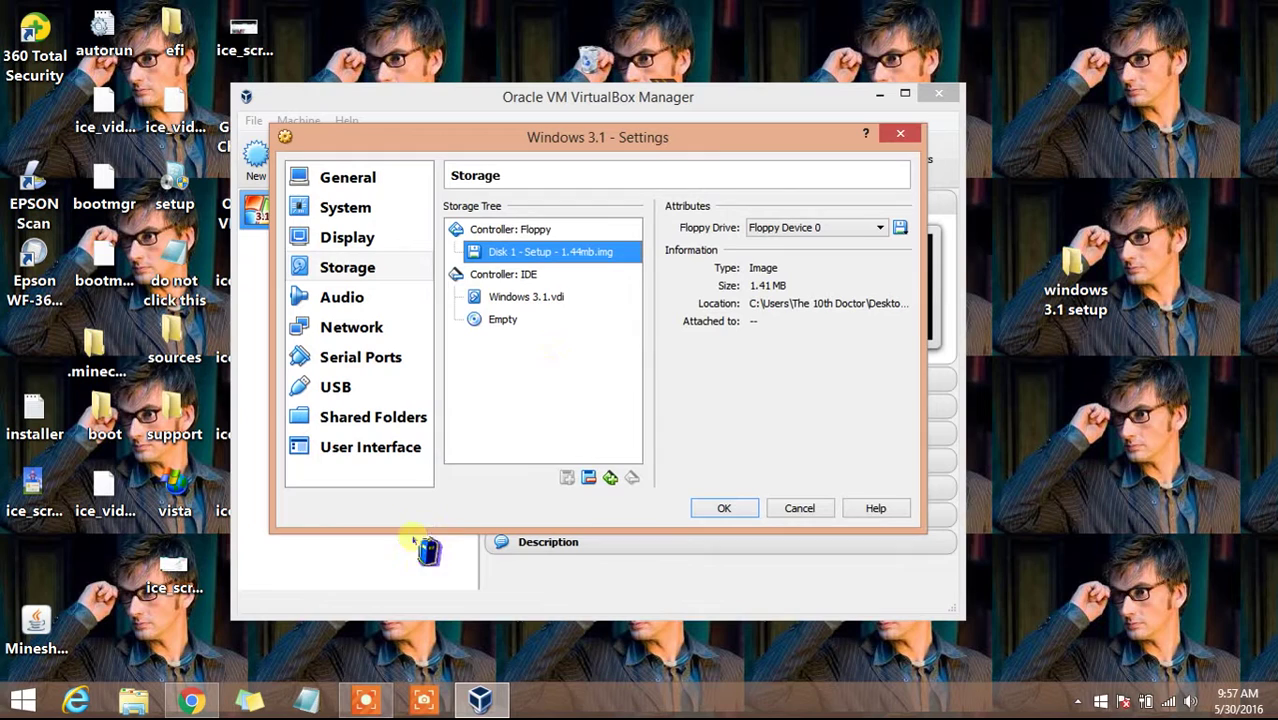
click(702, 510)
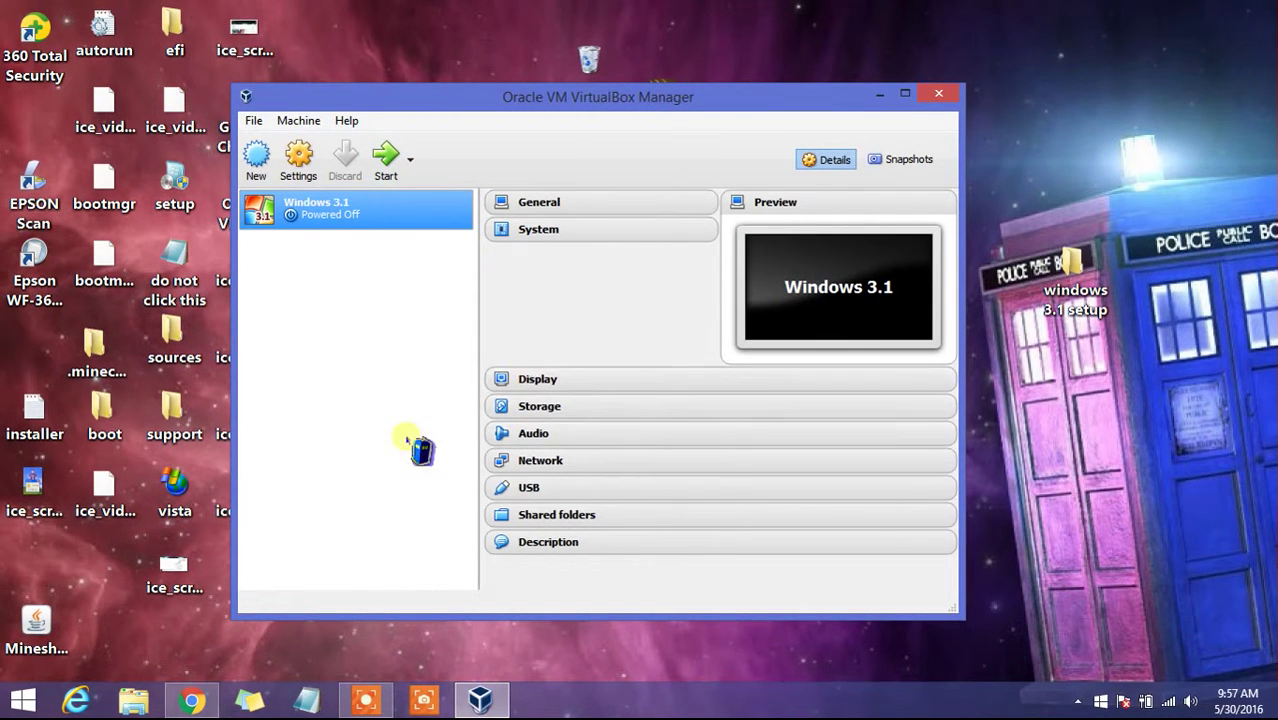
- Start the Windows 3.1 virtual machine and have MS-DOS 6.22 Setup configure the unallocated disk space, including the restart
click(385, 155)
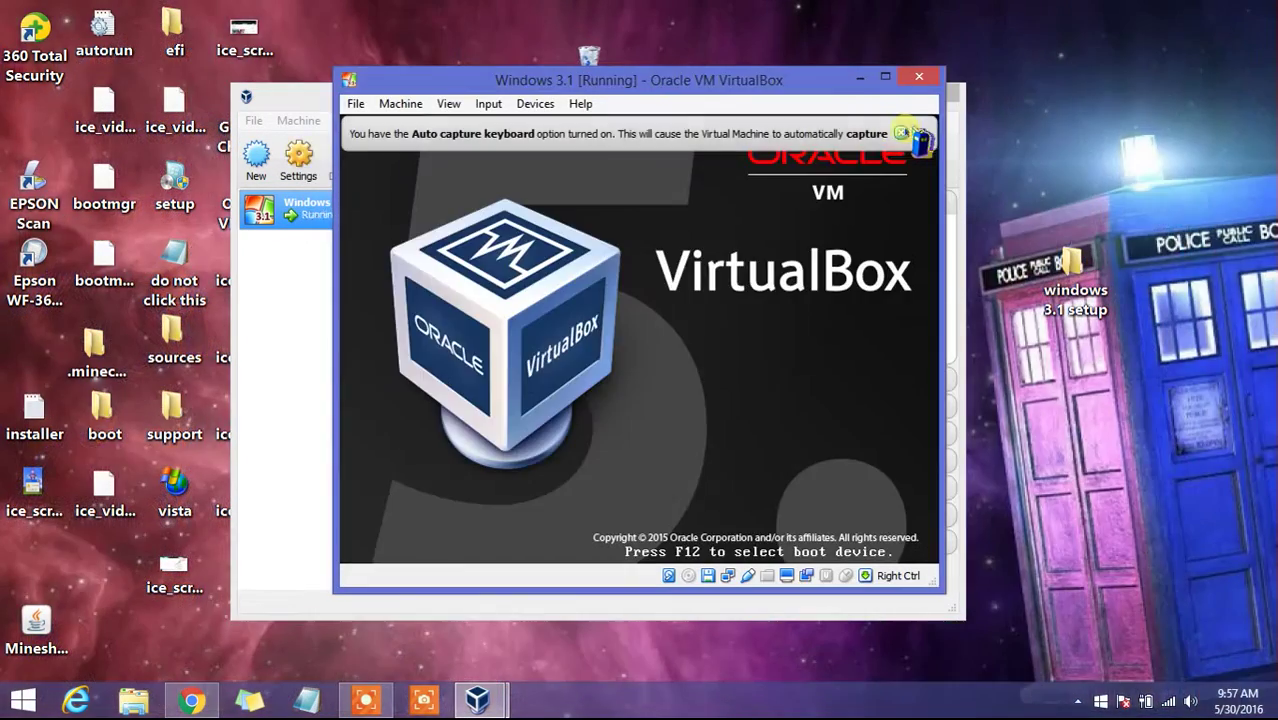
click(900, 133)
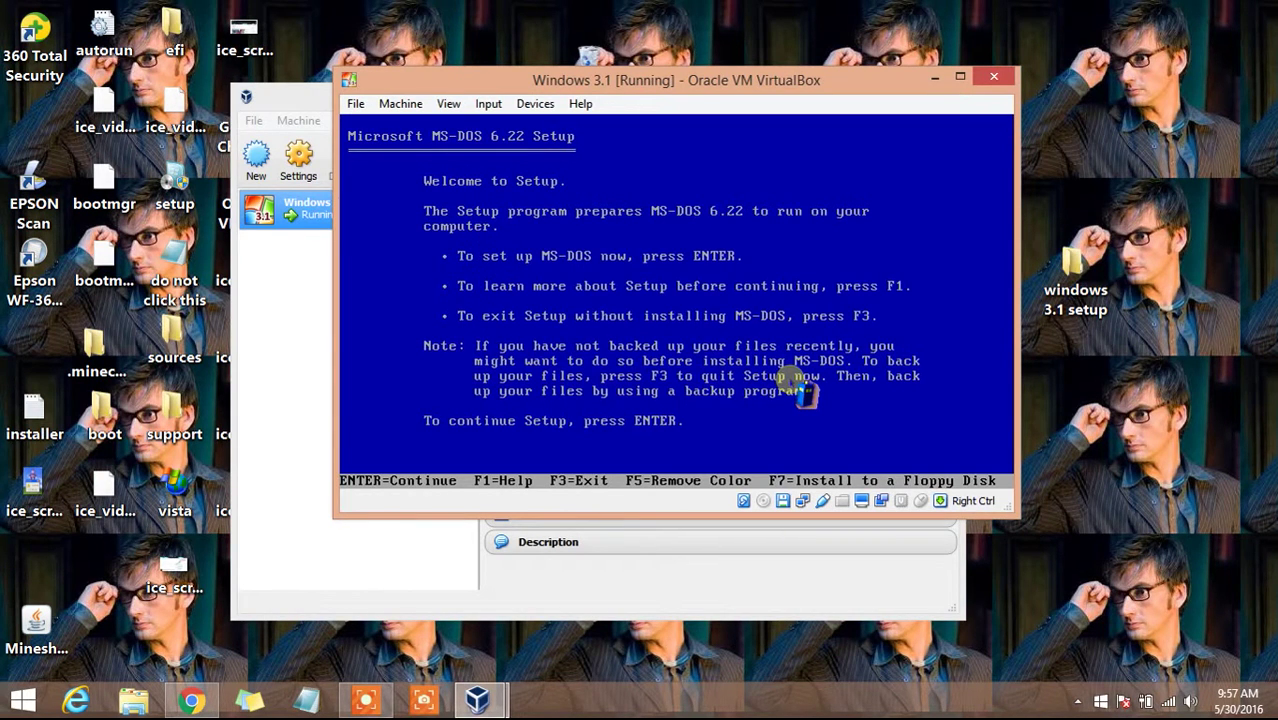
key(Return)
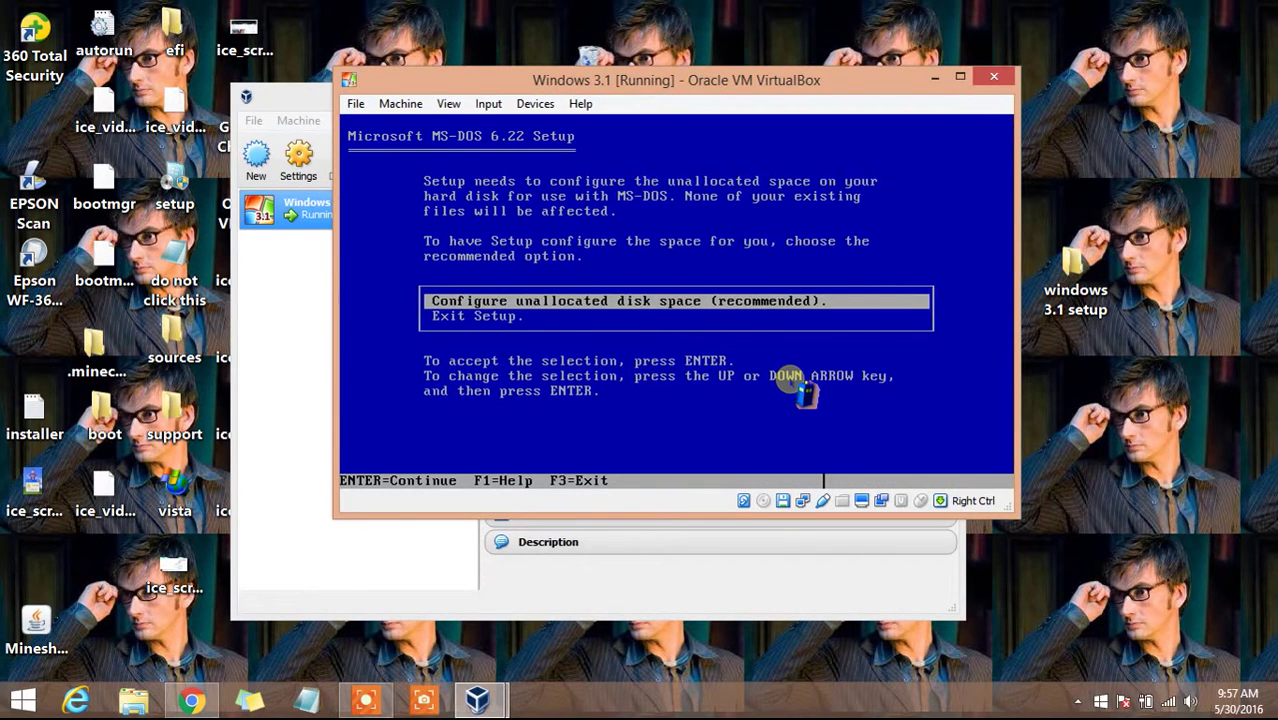
key(Return)
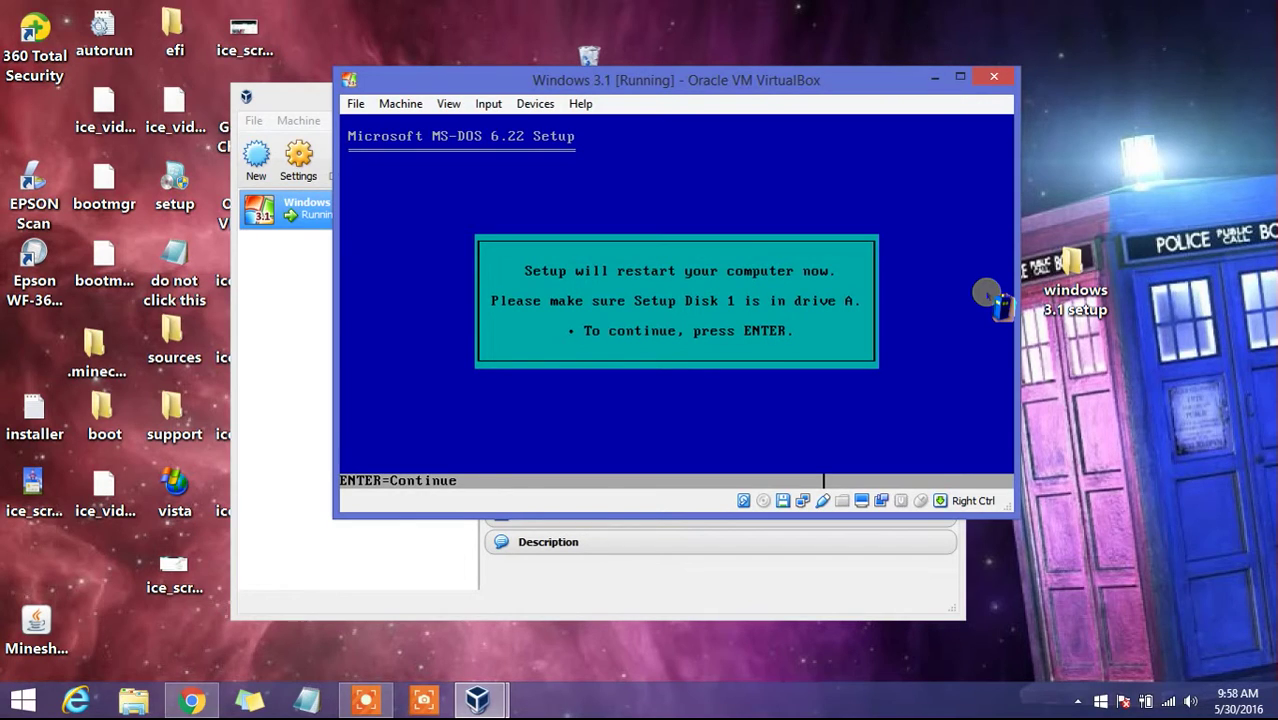
key(Return)
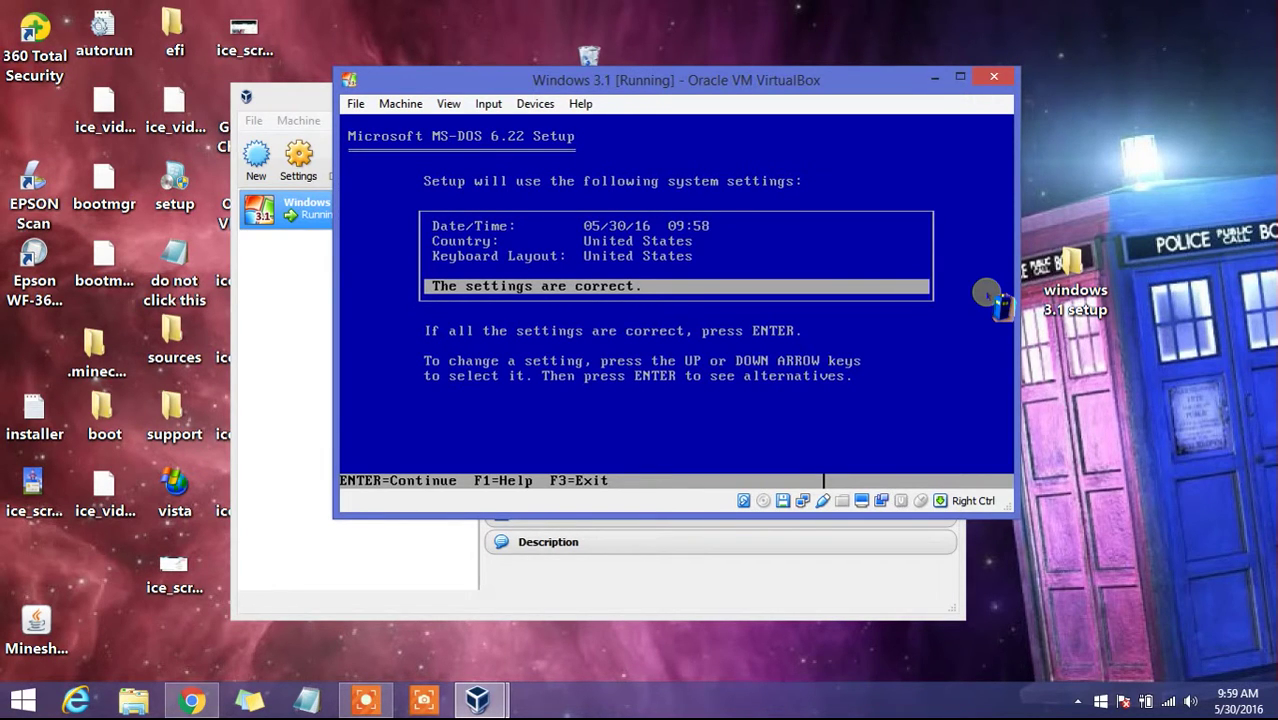
- Accept MS-DOS Setup's system settings as correct and install the files in the C:\DOS directory
key(Up)
key(Up)
key(Up)
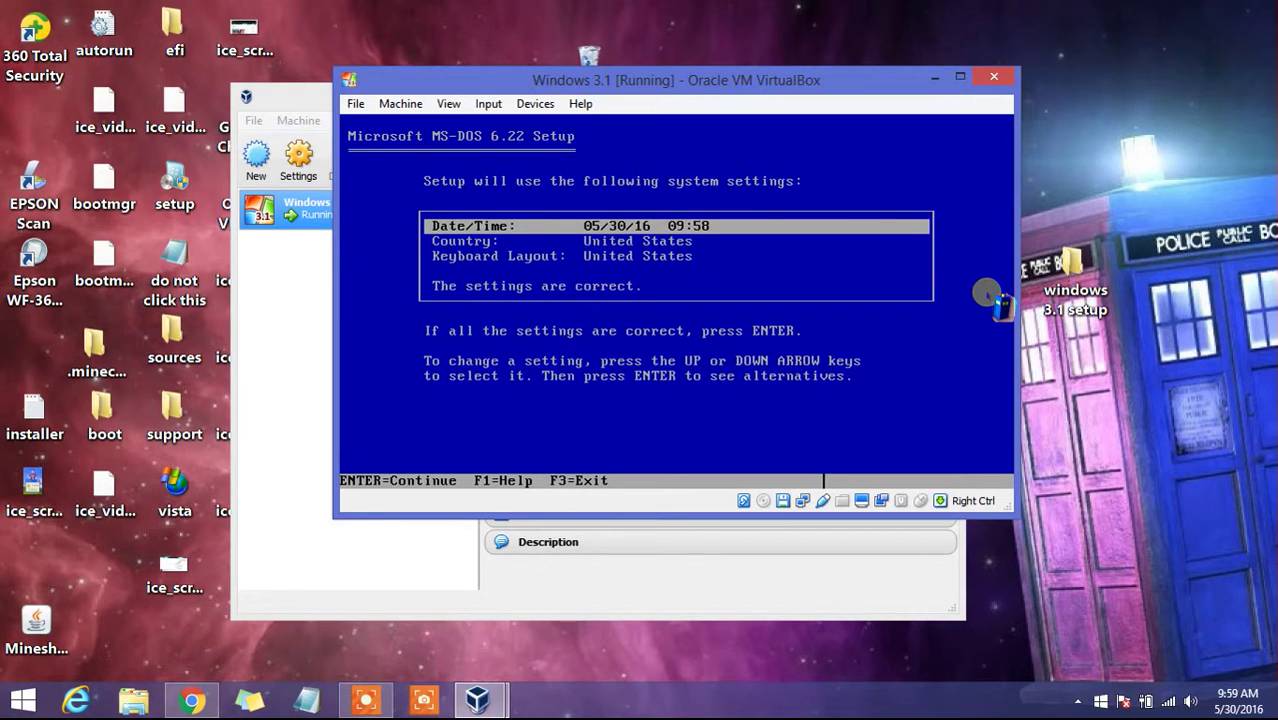
key(Down)
key(Down)
key(Down)
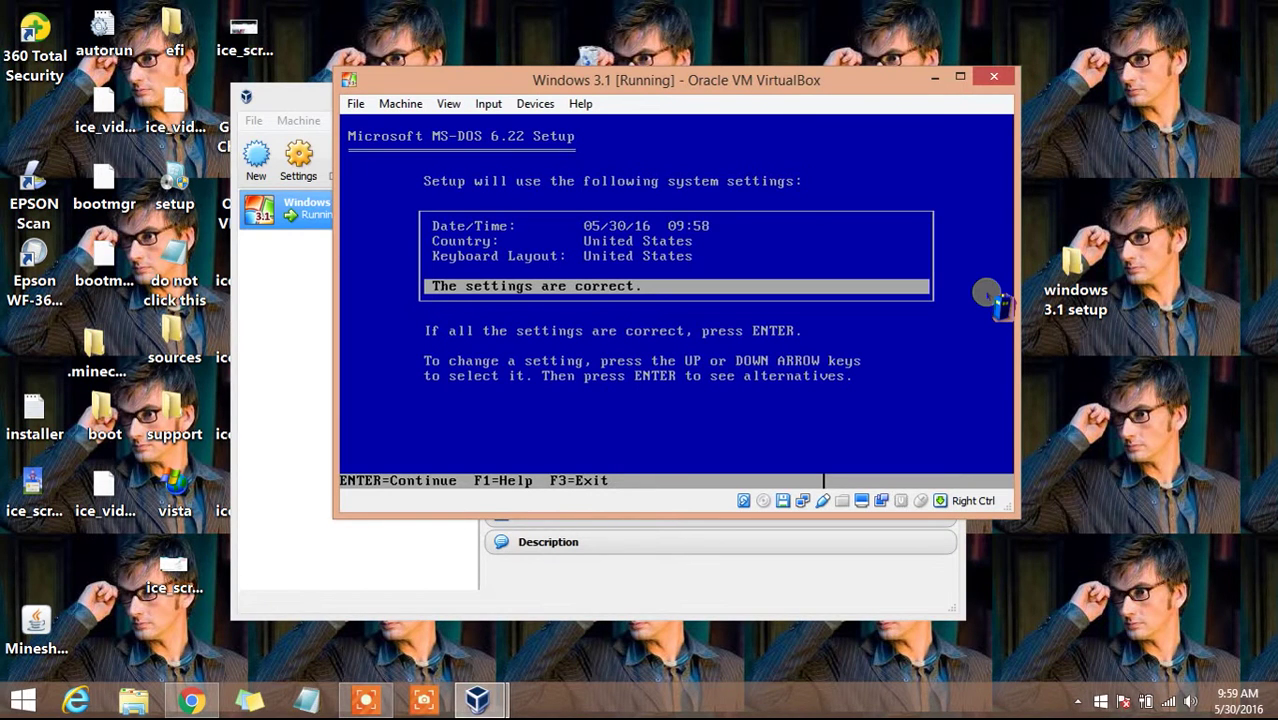
key(Return)
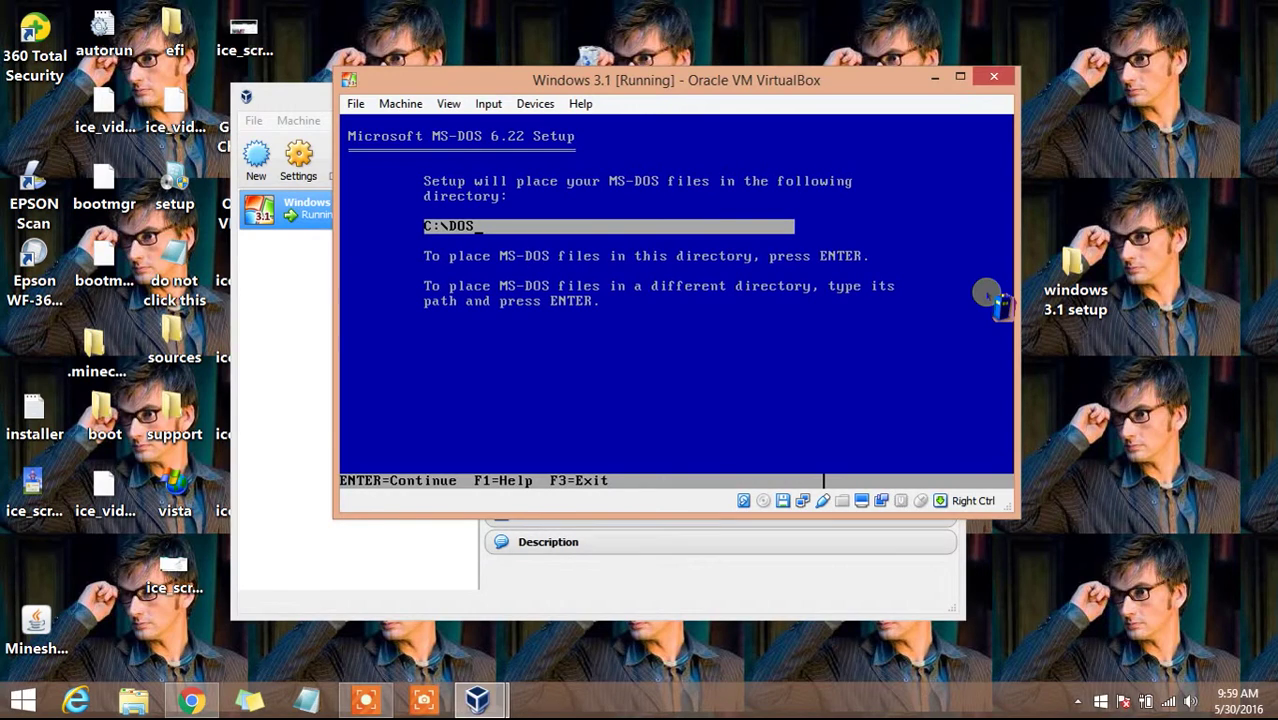
key(Return)
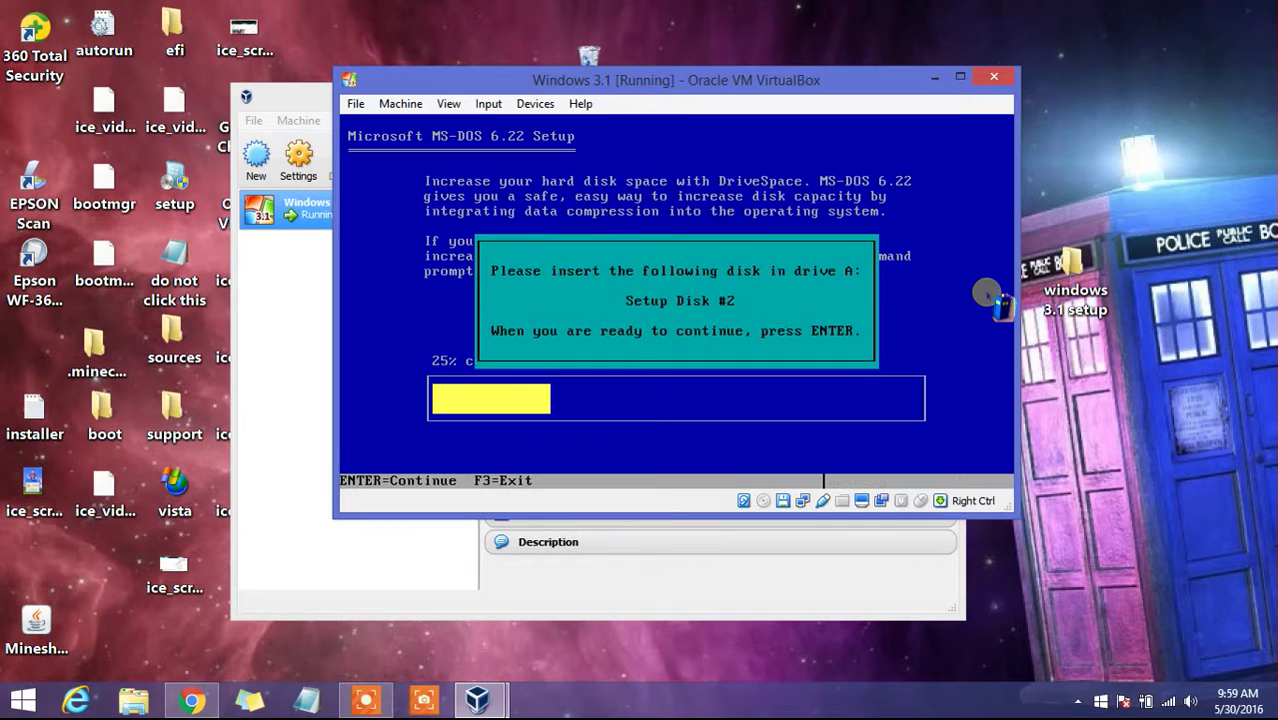
- Load the Disk 2 - 1.44mb image into the virtual floppy drive and continue MS-DOS Setup
click(782, 500)
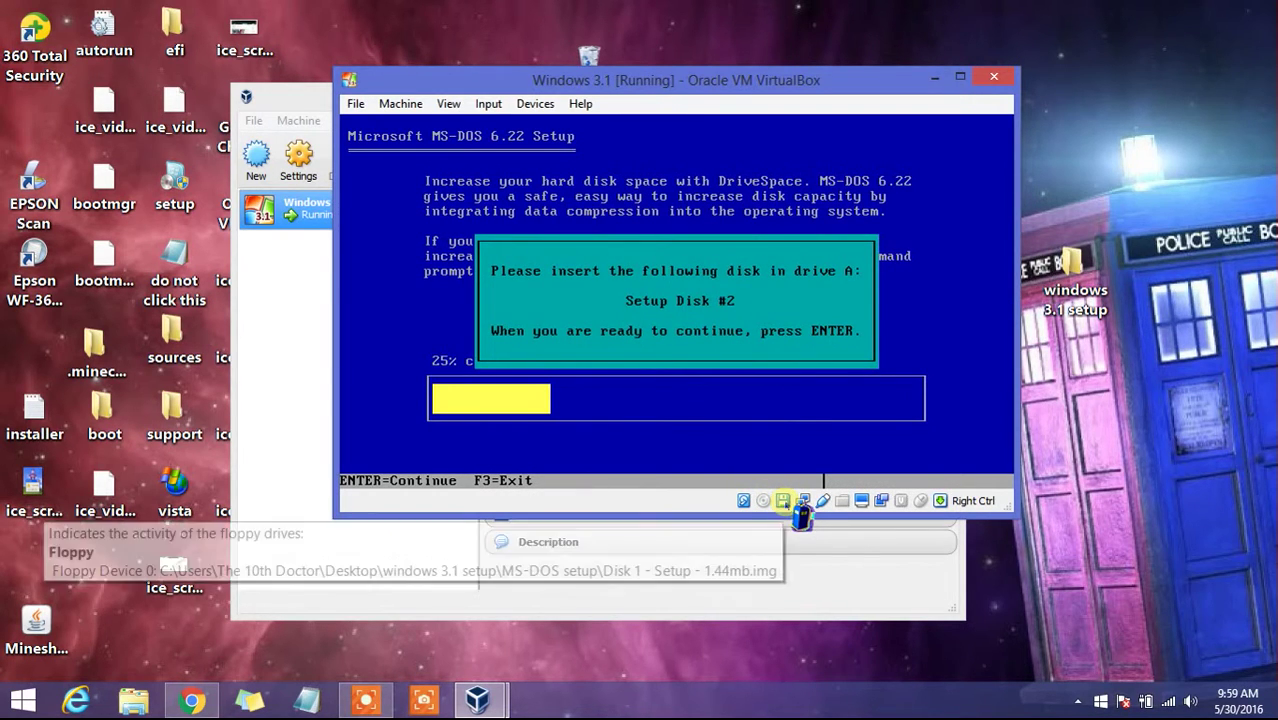
click(790, 505)
click(806, 514)
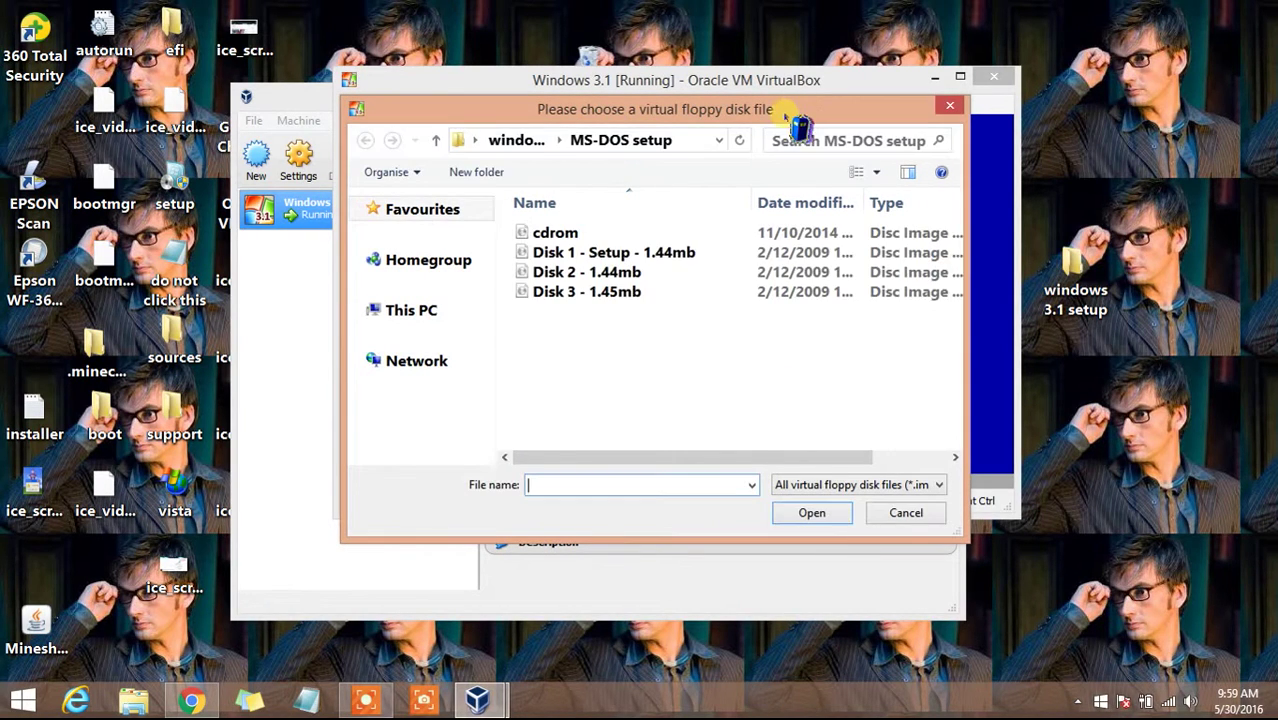
double_click(594, 273)
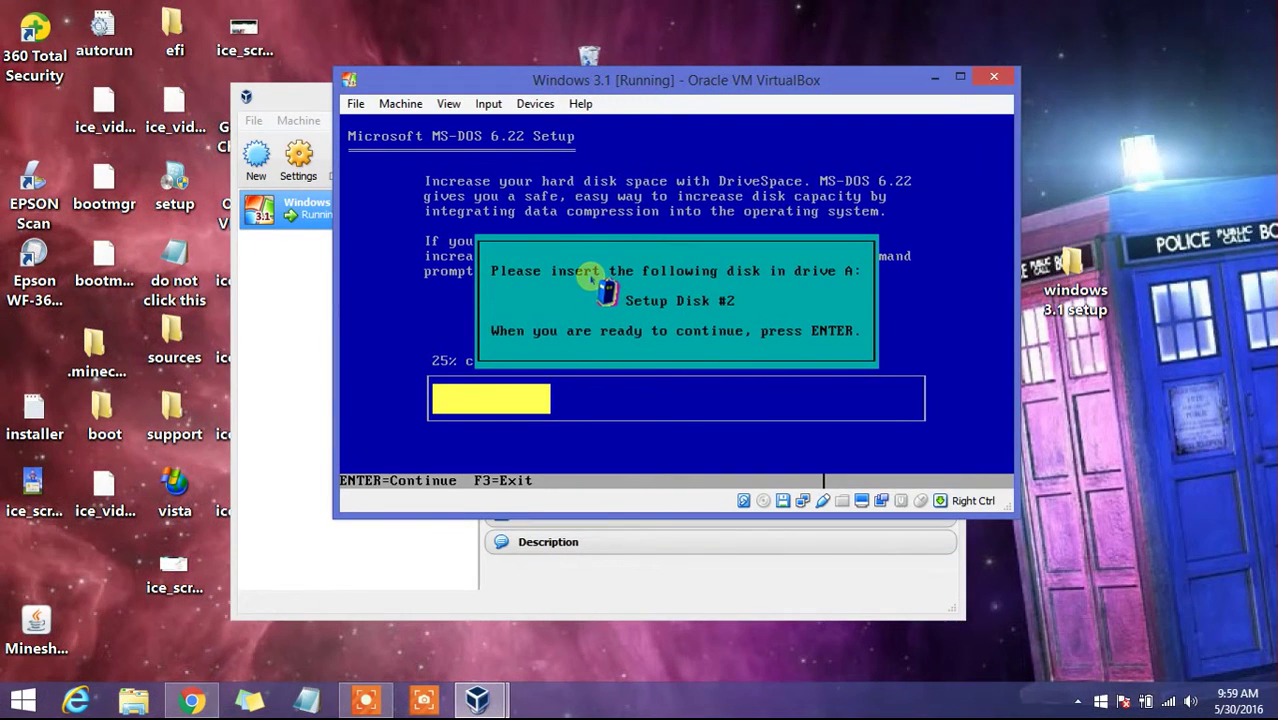
key(Return)
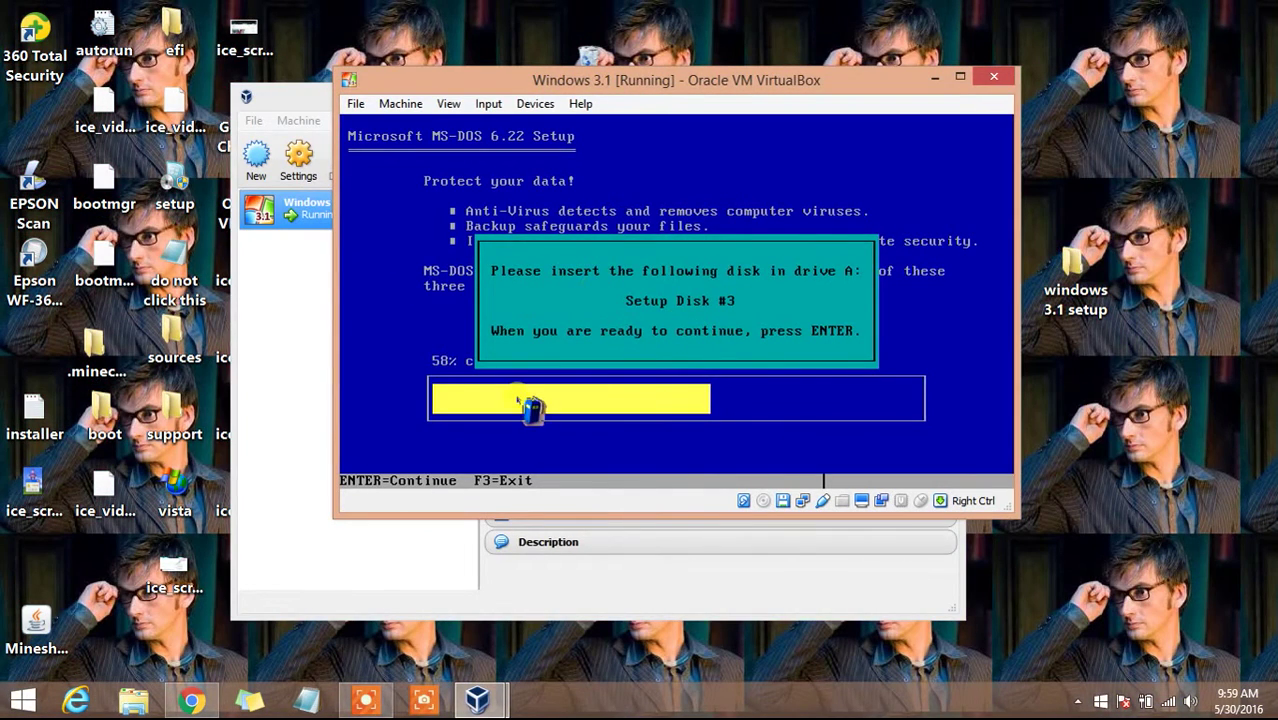
- Swap the virtual floppy to the Disk 3 - 1.45mb image and continue MS-DOS Setup
click(783, 501)
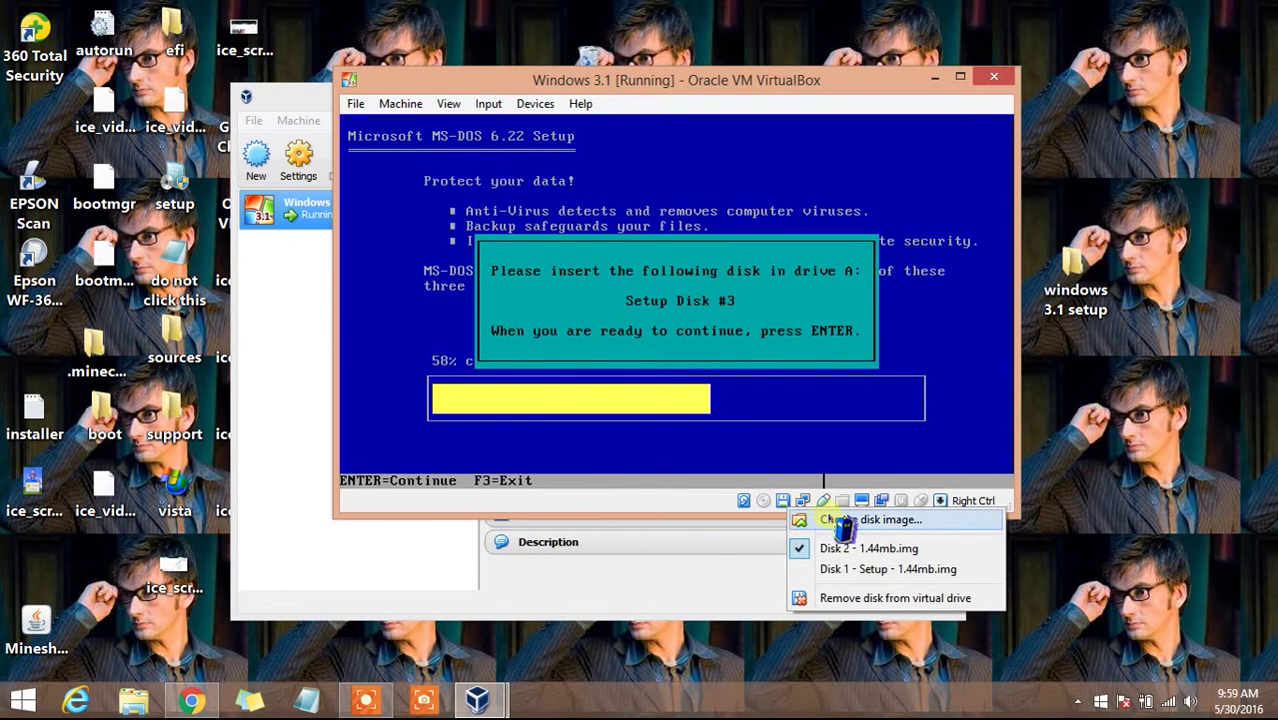
click(838, 514)
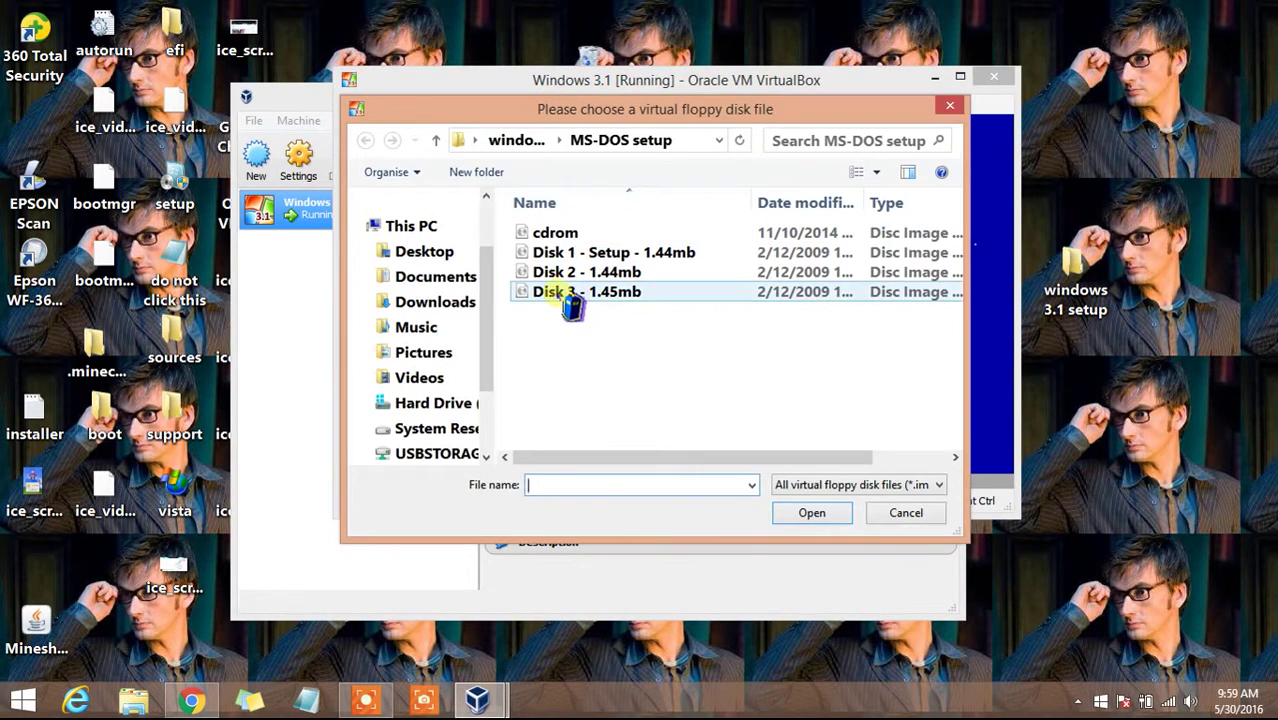
double_click(580, 290)
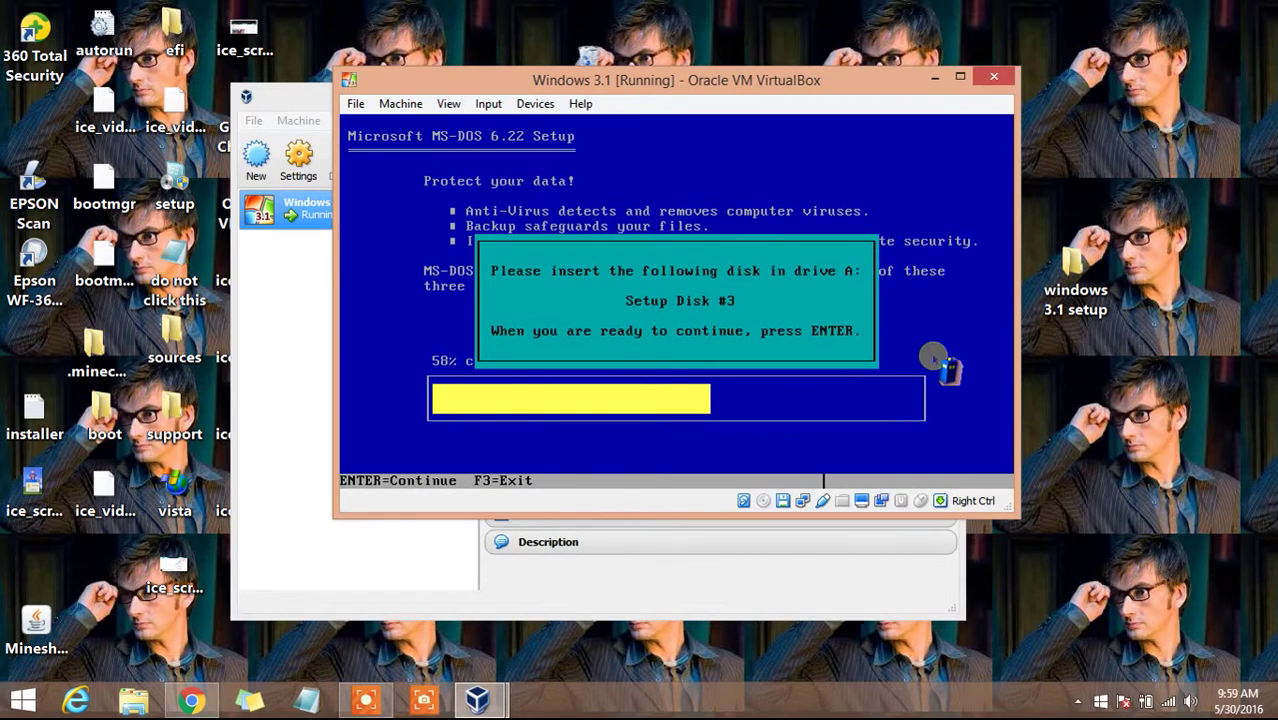
key(Return)
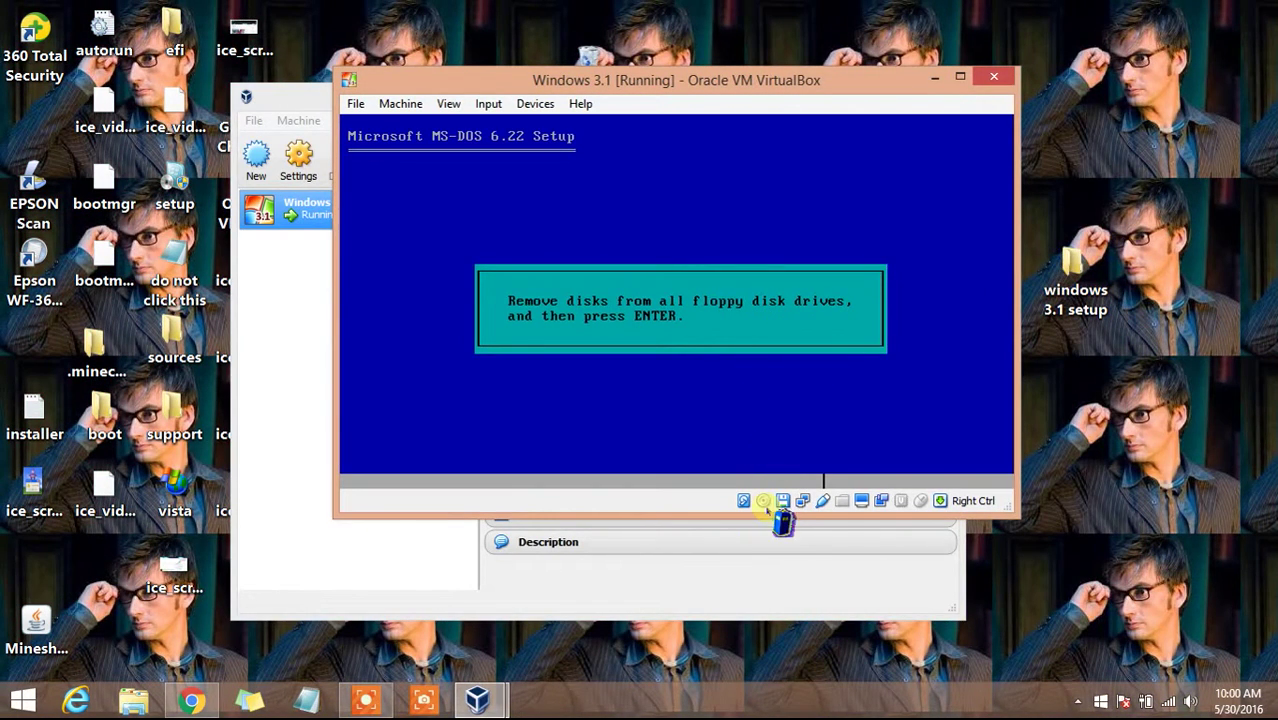
- Remove the Disk 3 - 1.45mb image from the virtual floppy drive
click(784, 501)
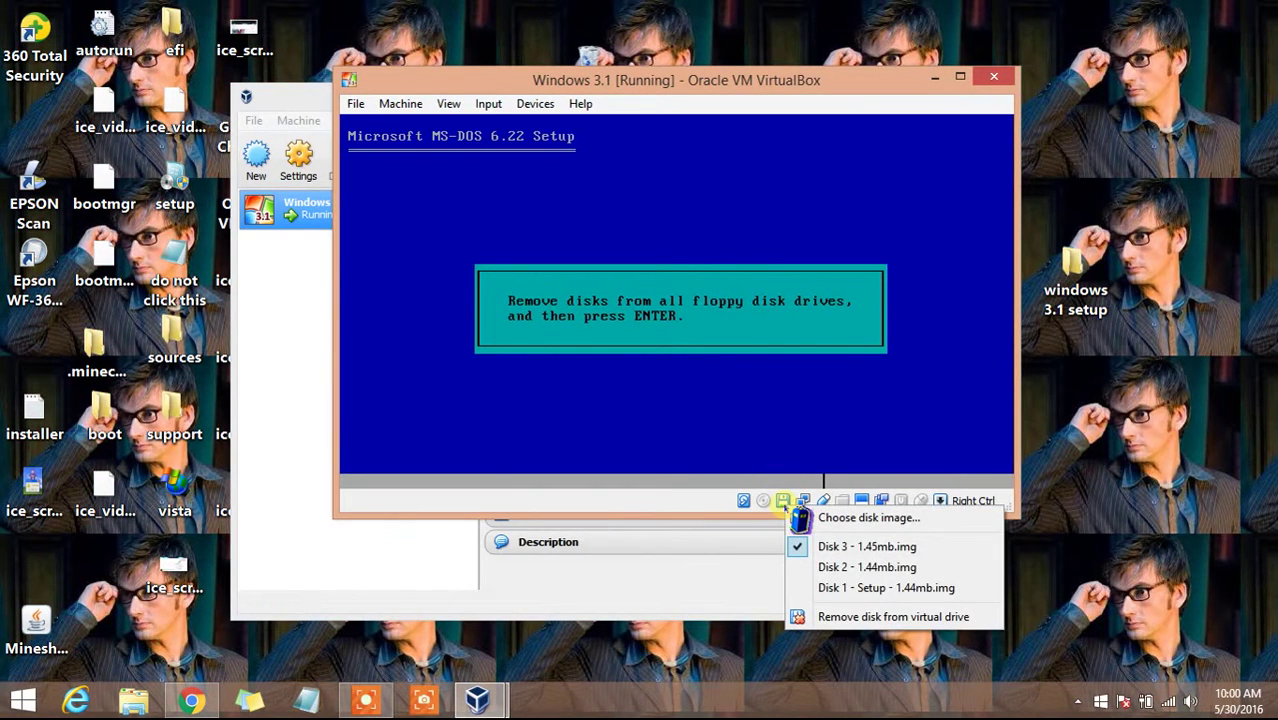
click(806, 550)
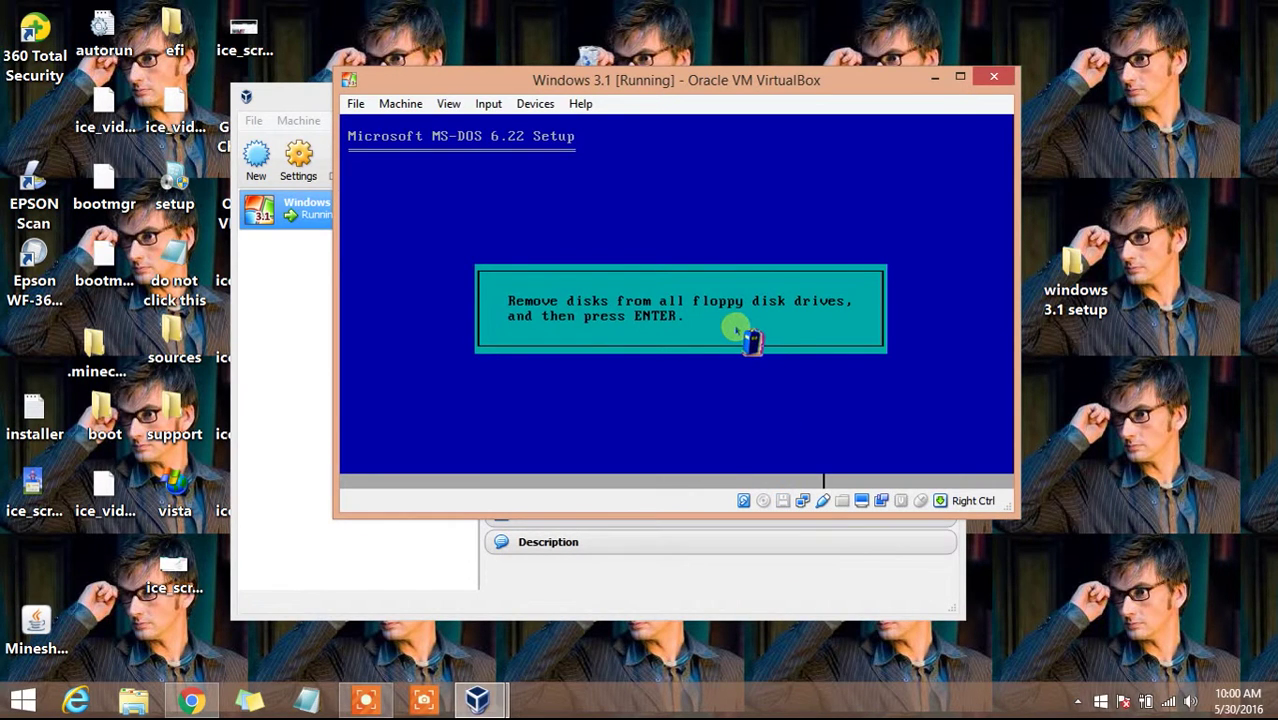
- Finish MS-DOS Setup with the floppy drives empty and restart the virtual machine with MS-DOS 6.22
key(Return)
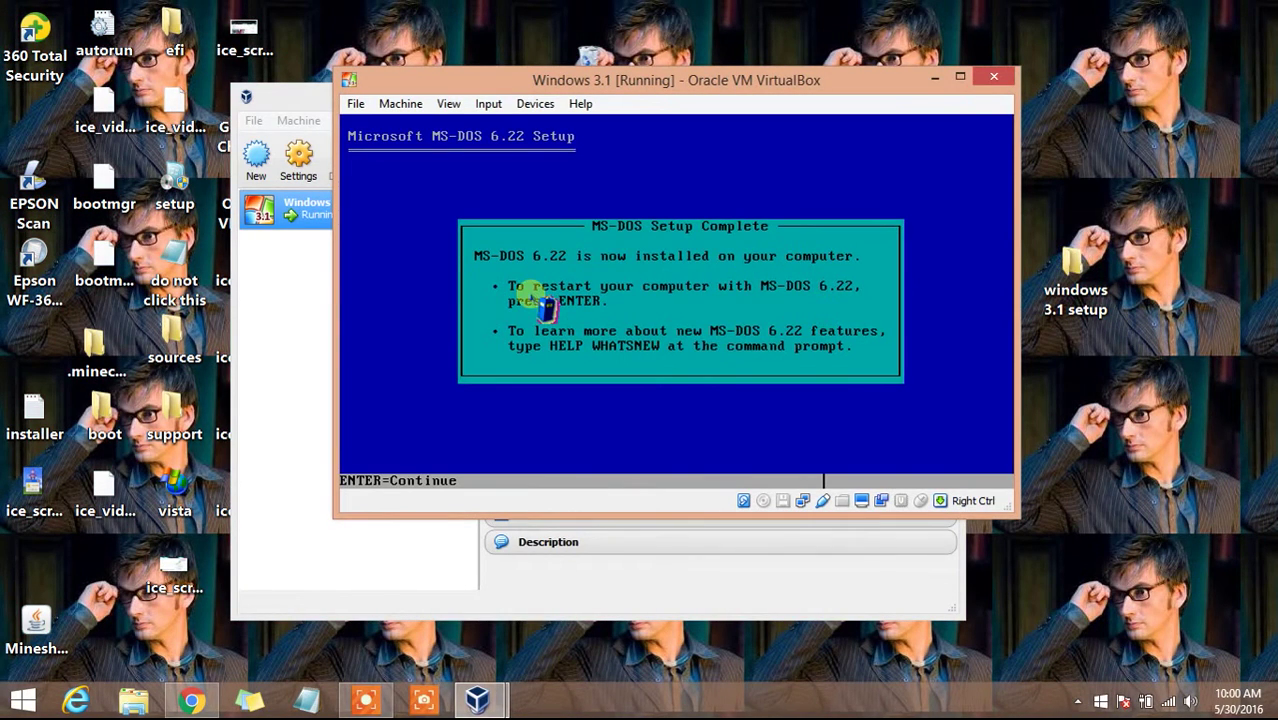
click(366, 700)
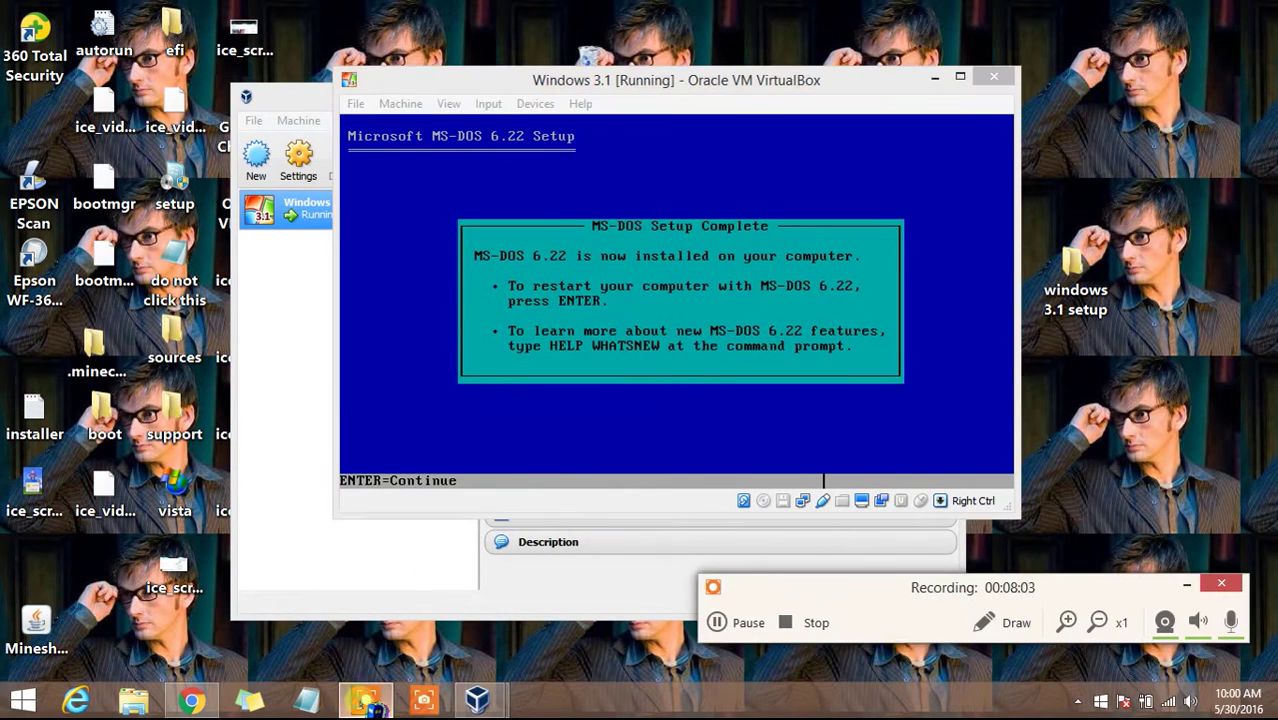
click(740, 622)
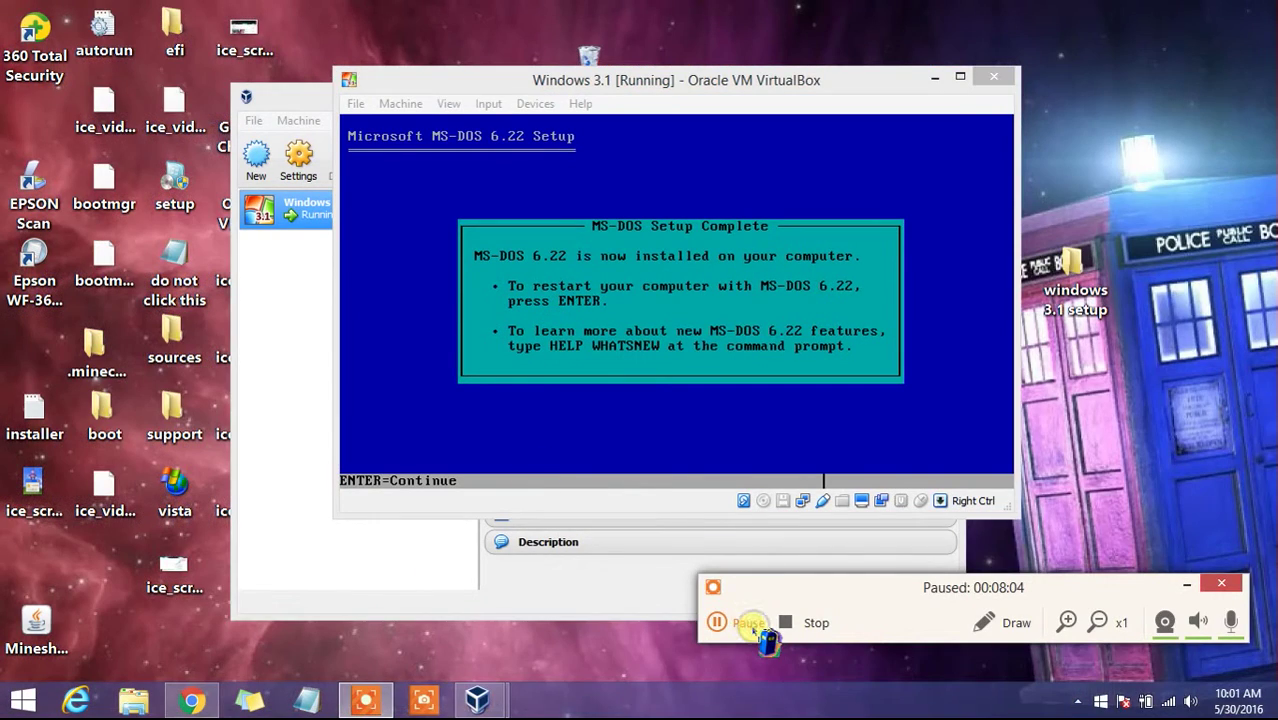
click(736, 621)
drag(1180, 610, 766, 304)
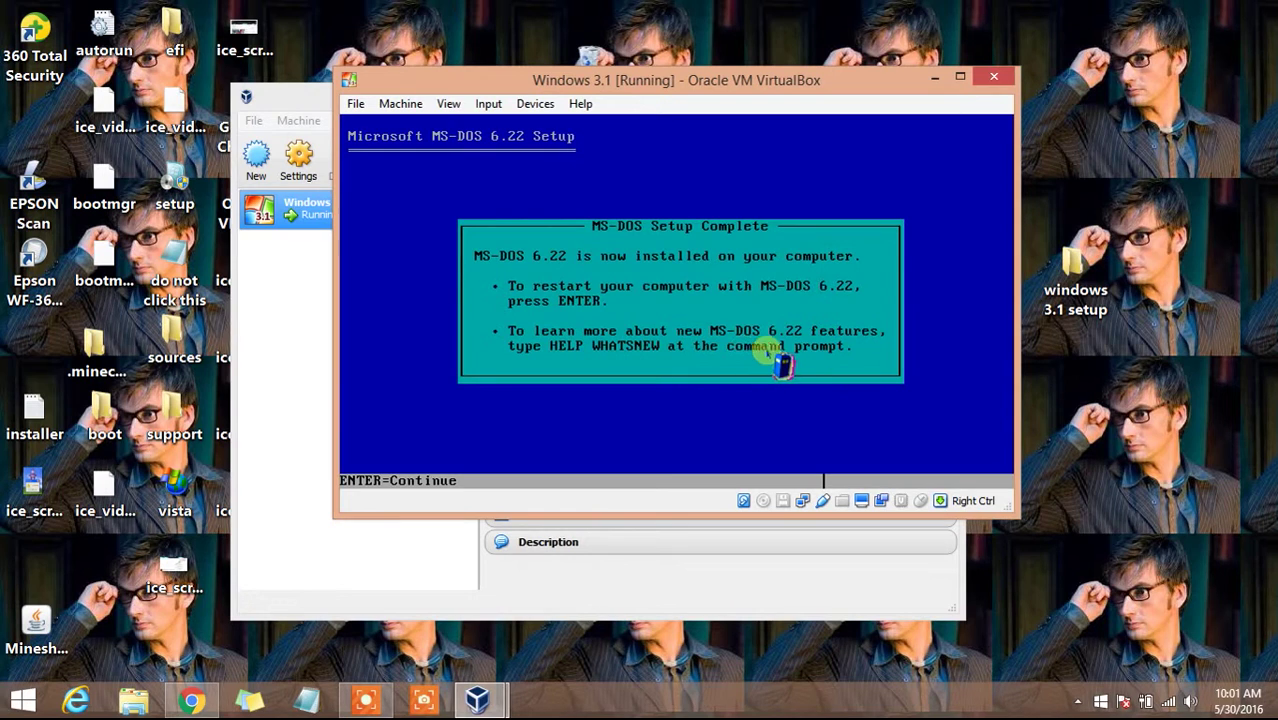
key(Return)
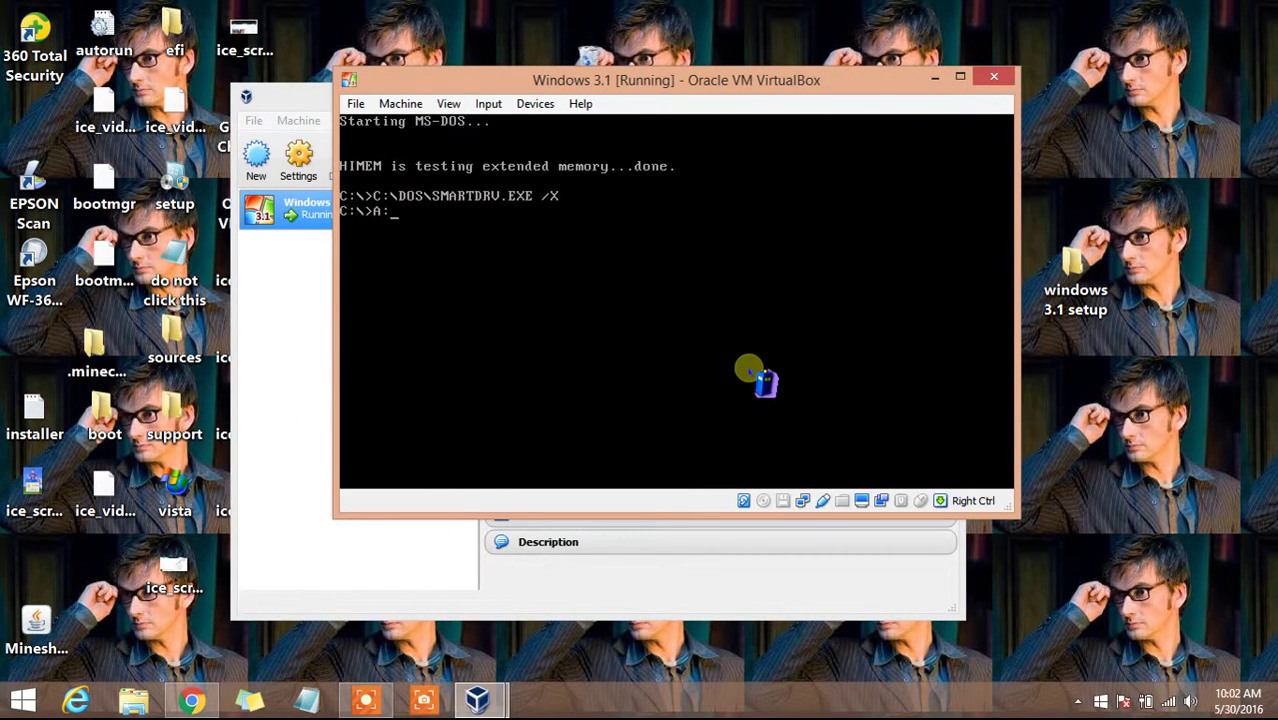
- Switch to drive A: at the DOS prompt and try to abort the drive read
key(Return)
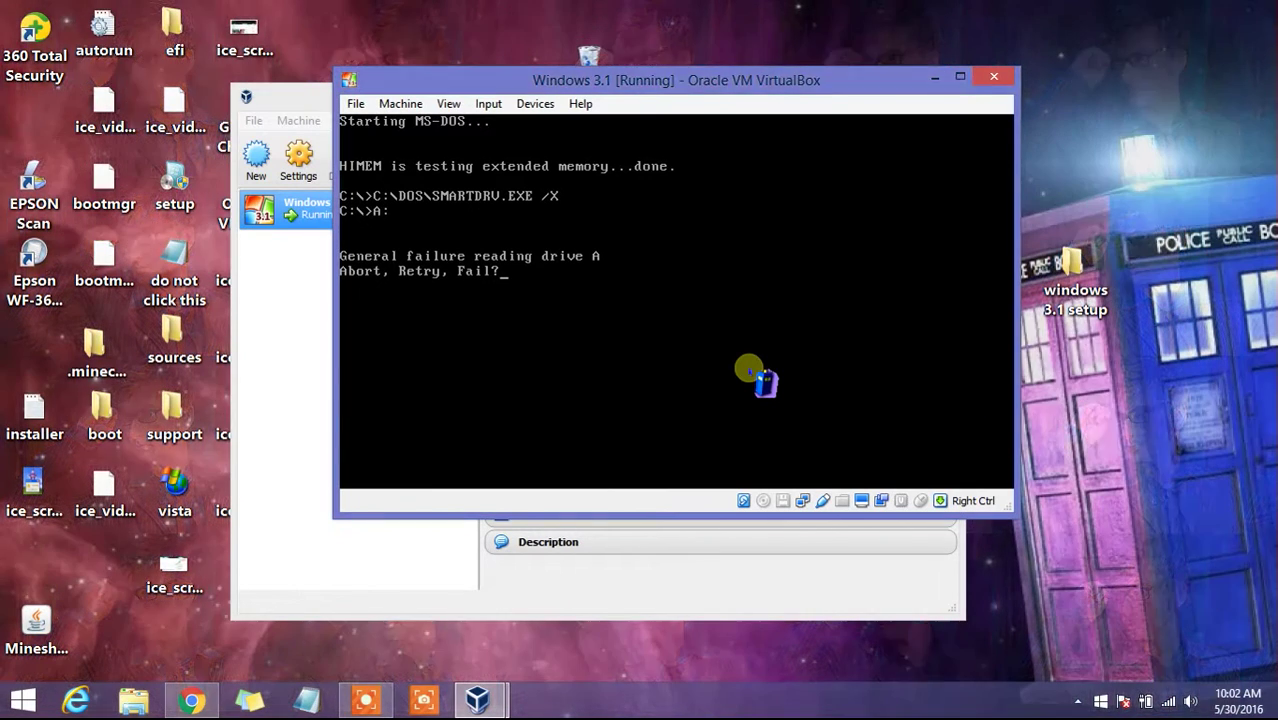
text(a)
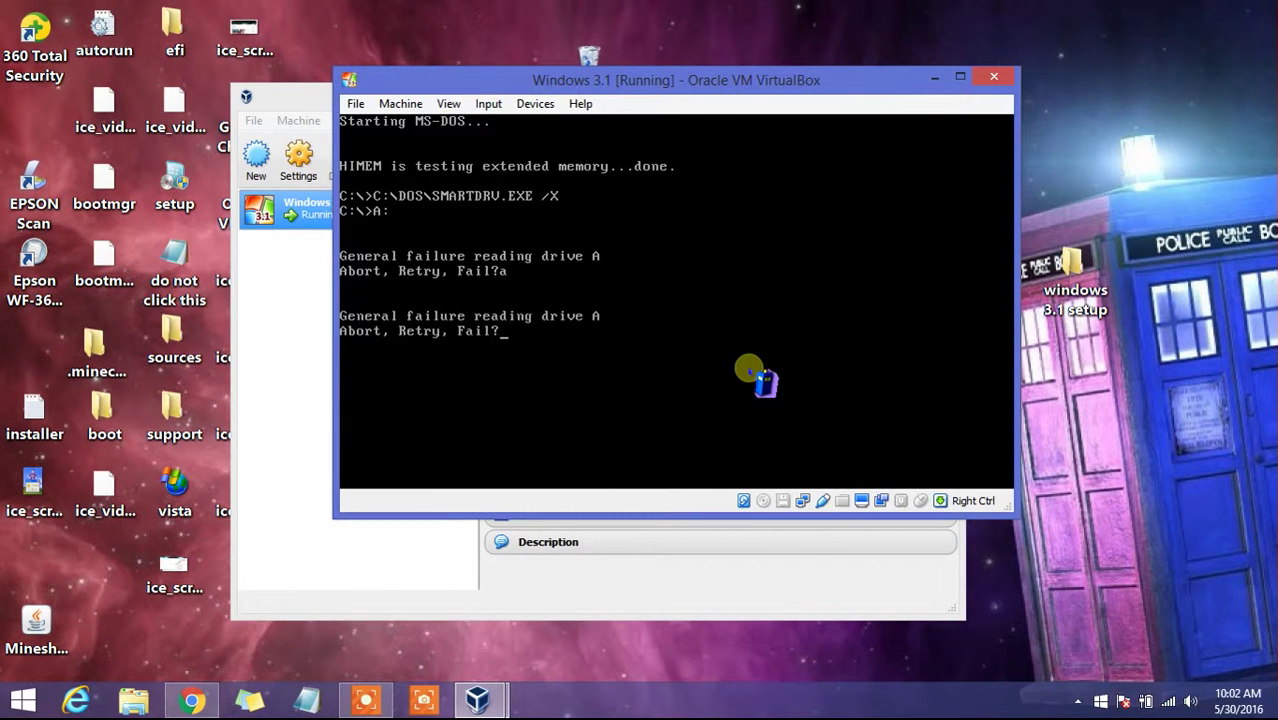
text(a)
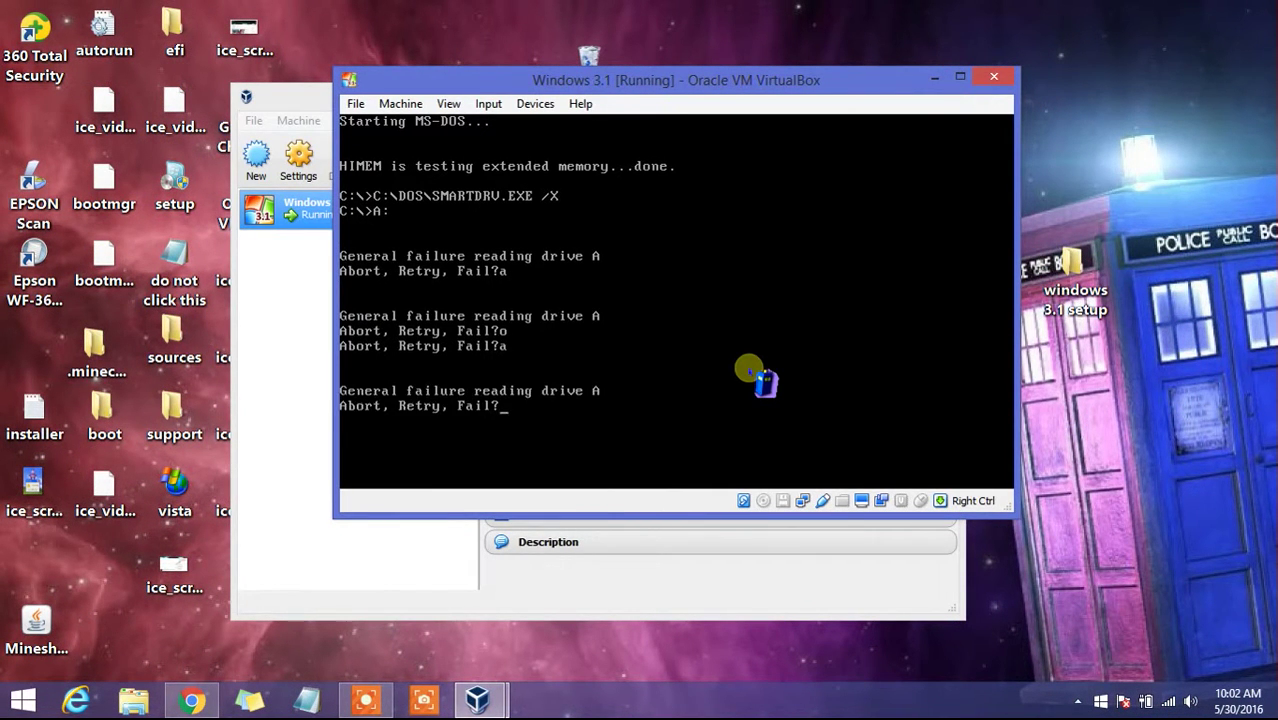
text(A)
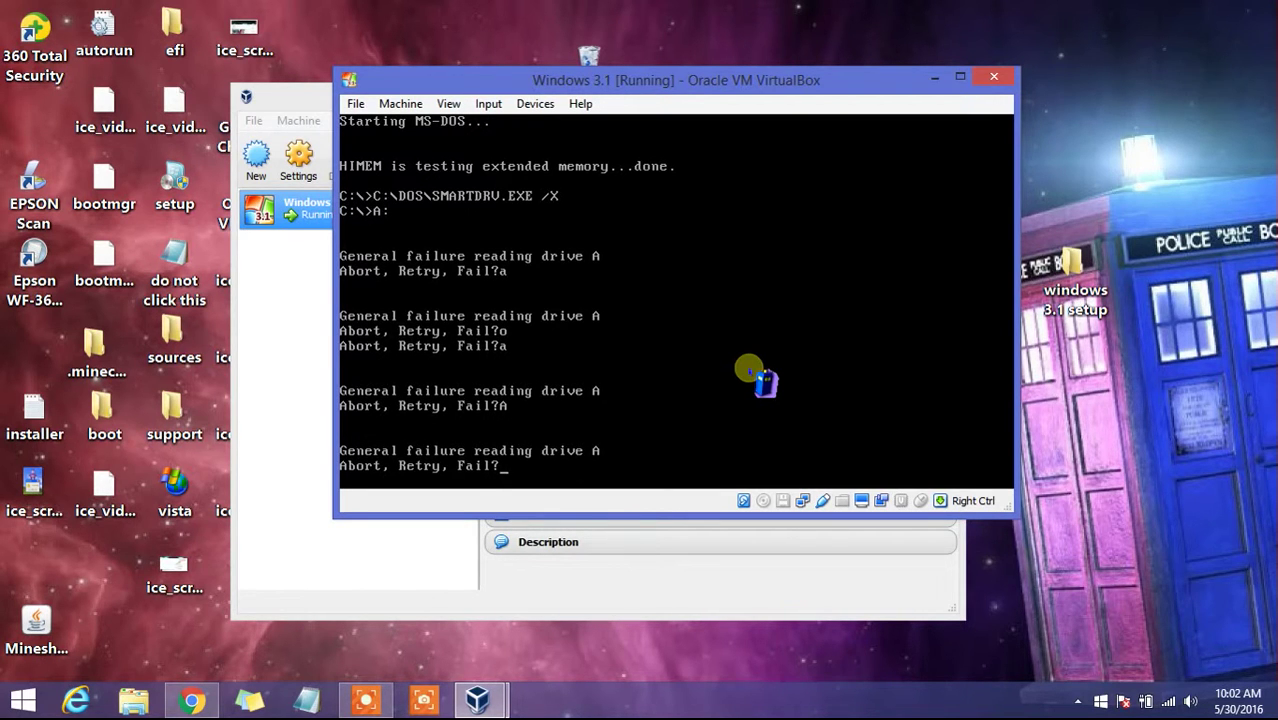
key(Return)
key(Return)
key(Return)
key(Return)
key(Return)
key(Return)
key(Return)
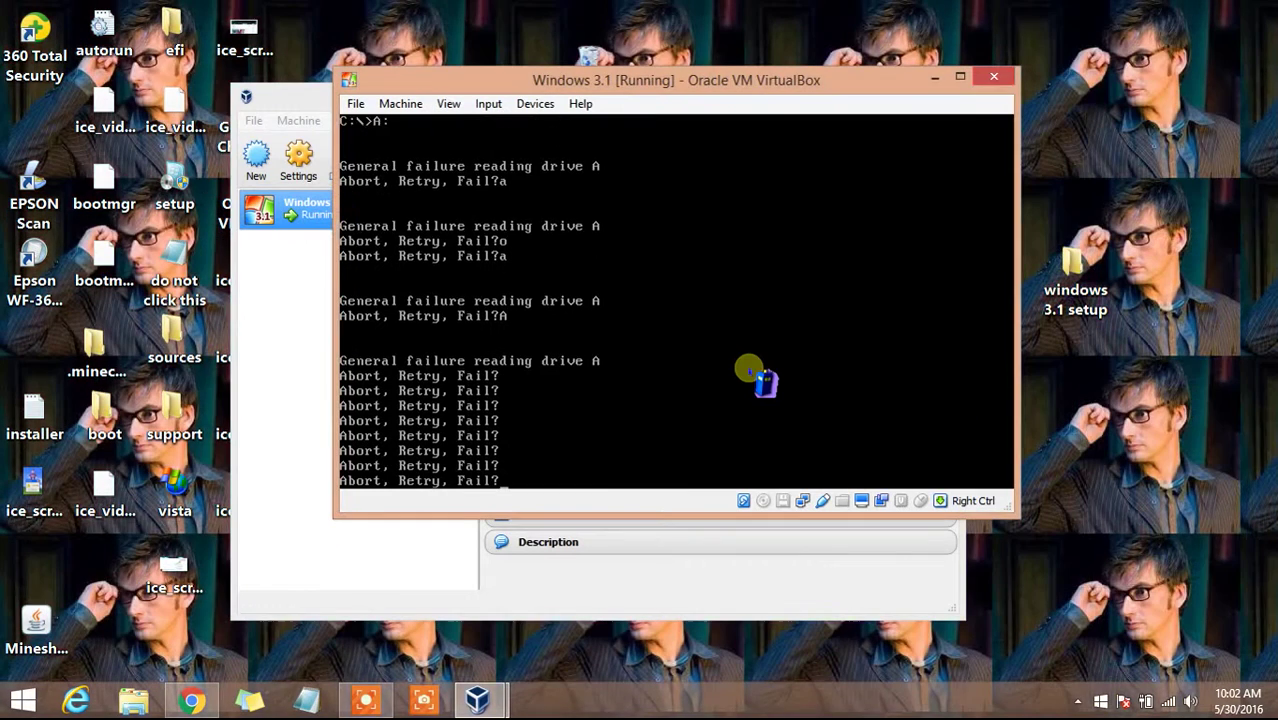
key(Return)
key(Return)
key(Return)
key(Return)
key(Return)
key(Return)
key(Return)
key(Return)
text(1)
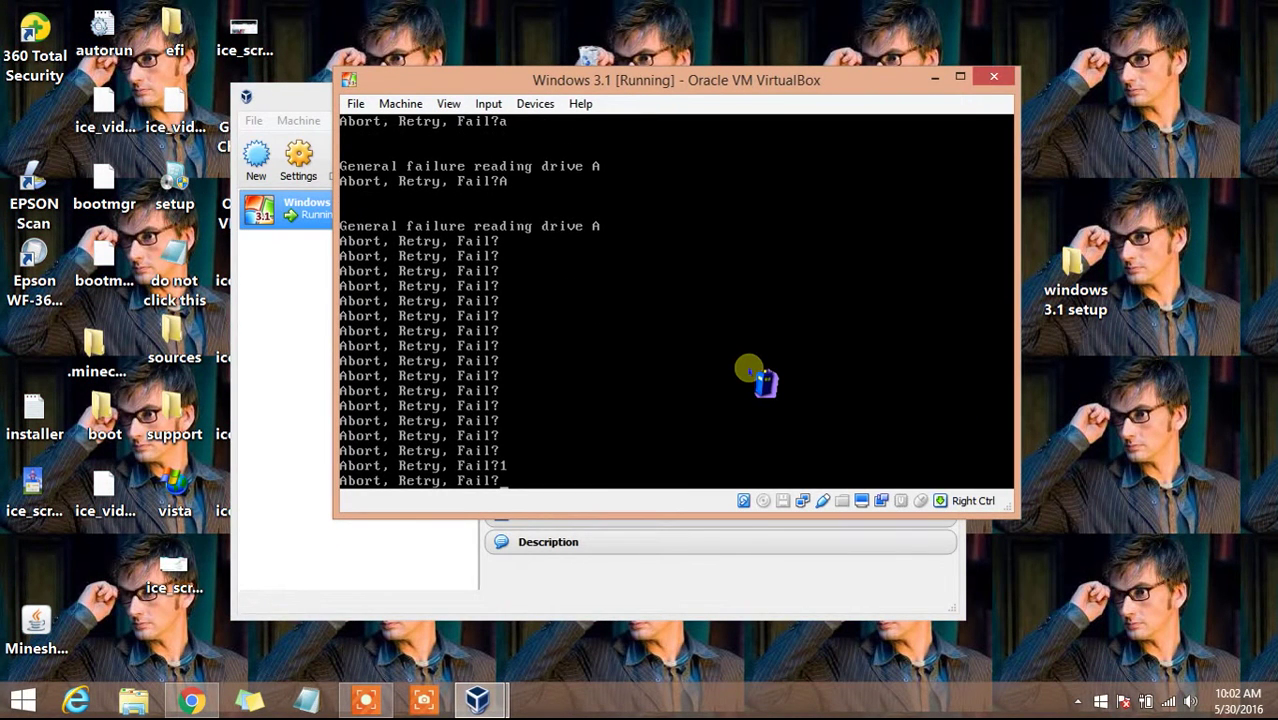
key(Return)
text(11111111111)
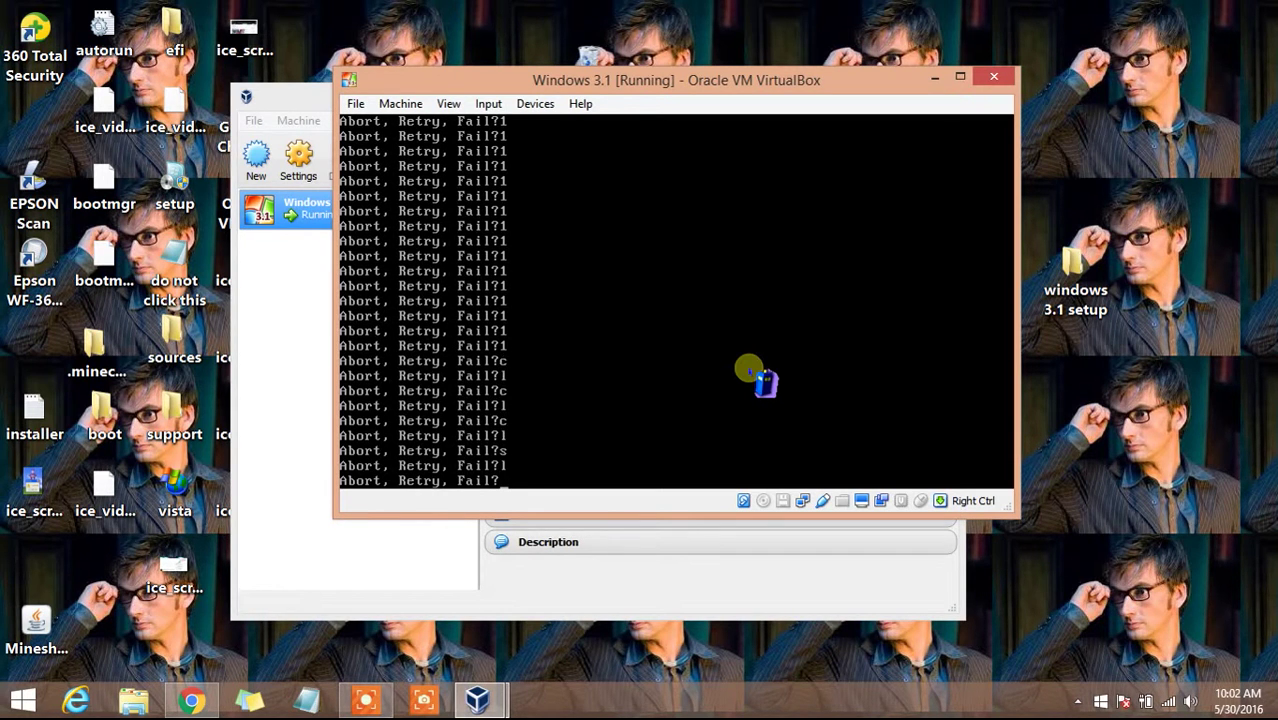
text(ka1s)
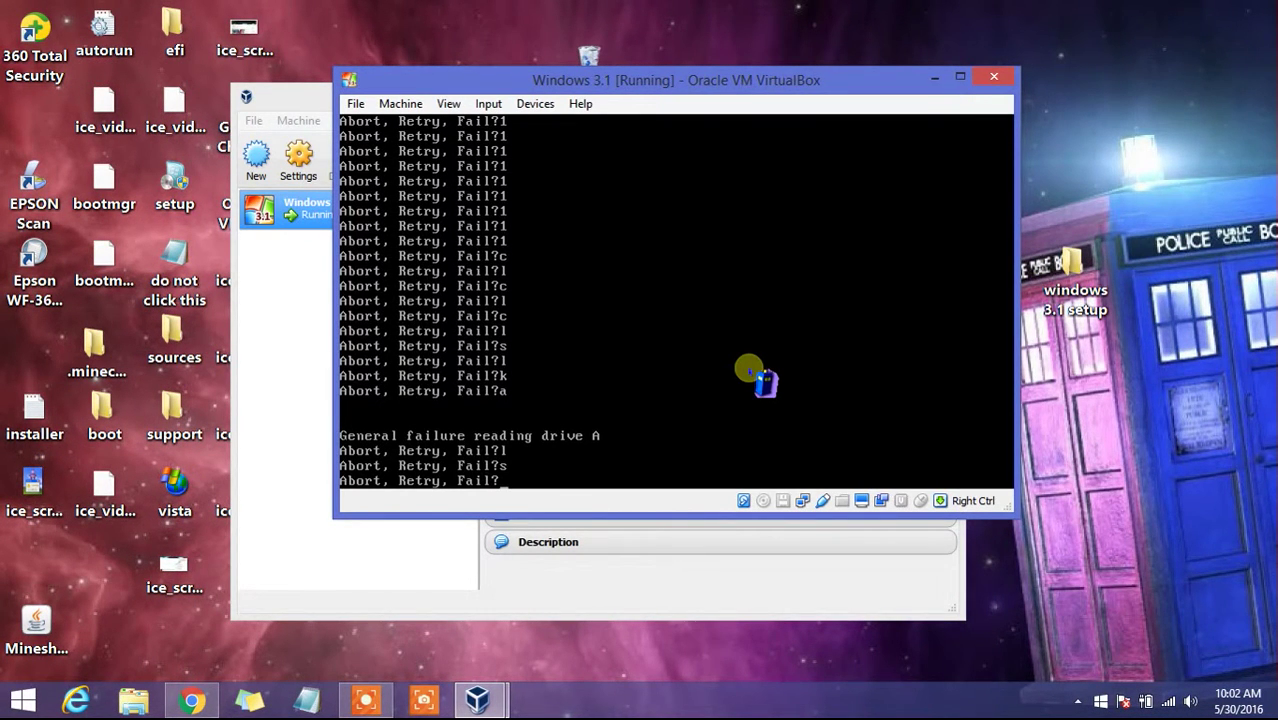
key(Return)
key(Return)
key(Return)
key(Return)
key(Return)
key(Return)
key(Return)
key(Return)
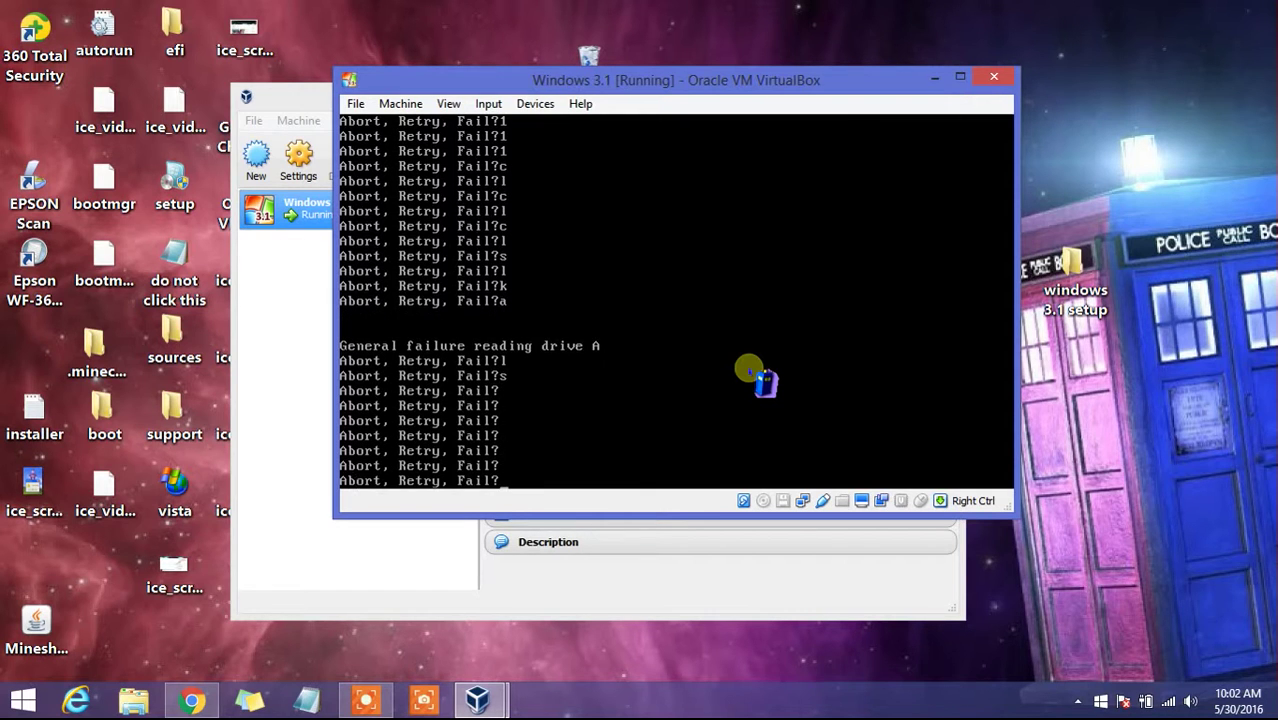
key(Return)
key(Return)
key(Return)
key(Return)
key(Return)
key(Return)
key(Return)
key(Return)
key(Return)
key(Return)
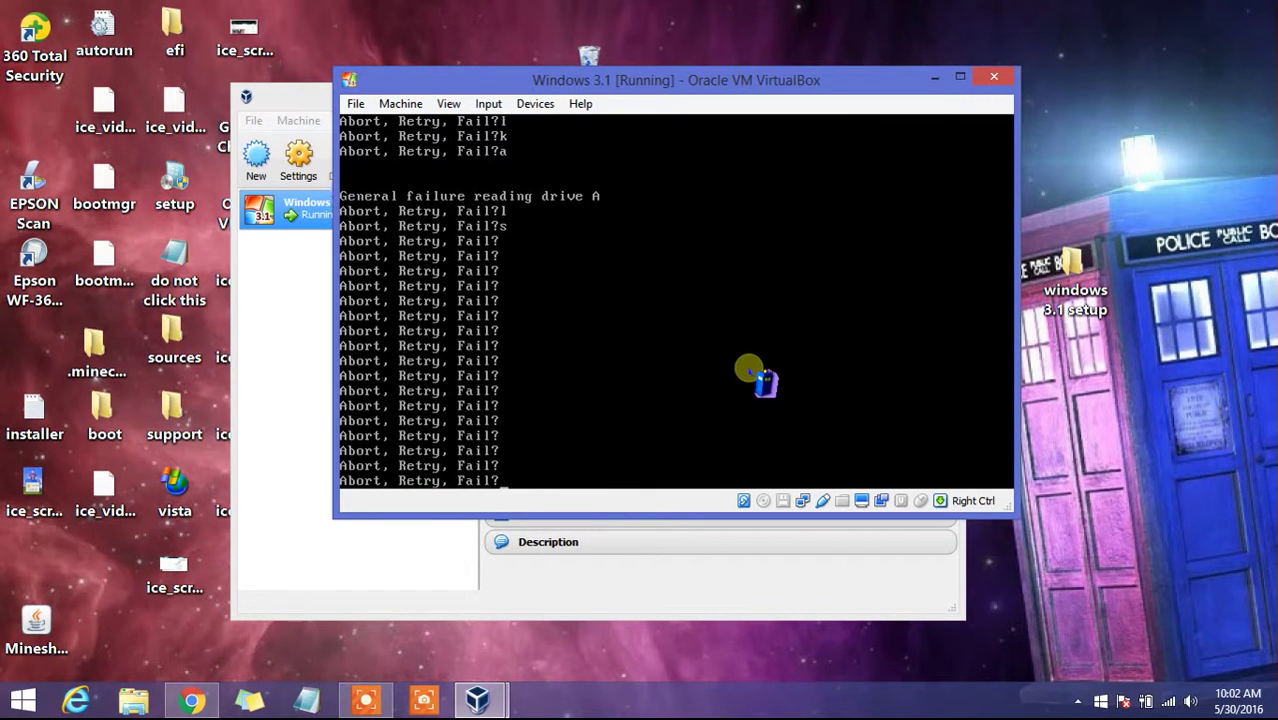
key(Return)
key(Return)
key(Return)
key(Return)
key(Return)
key(Return)
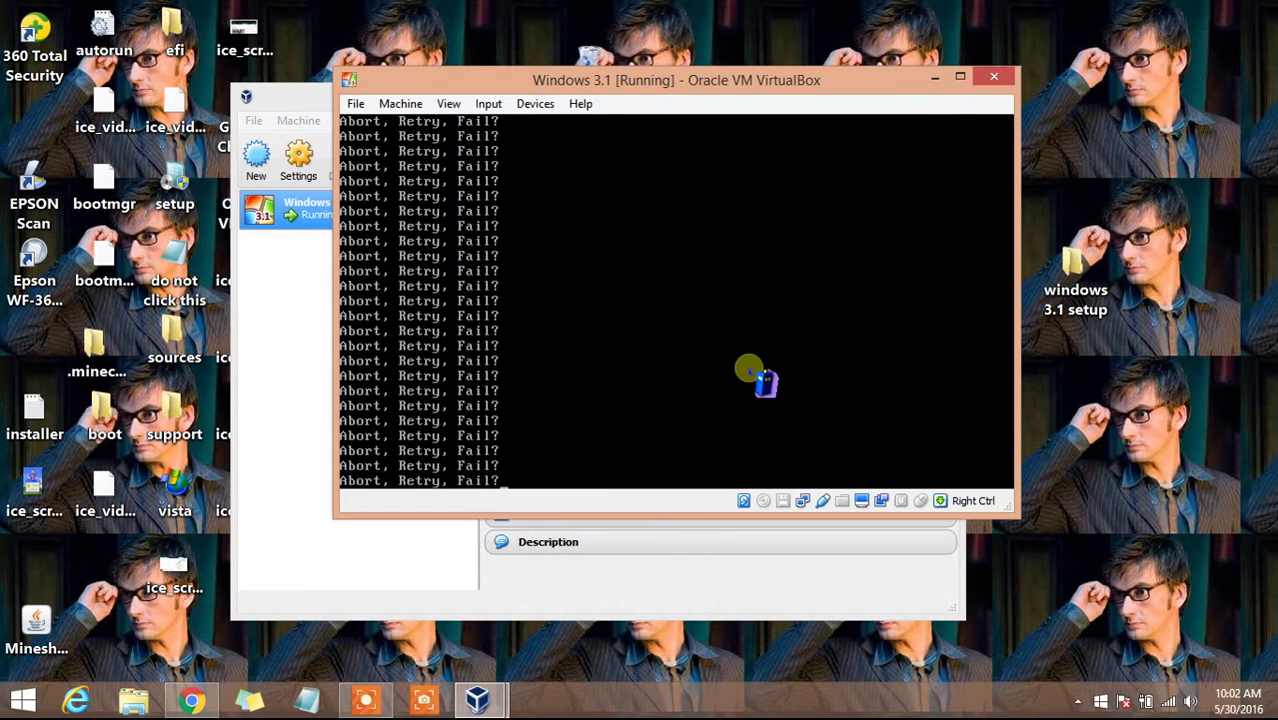
text(r)
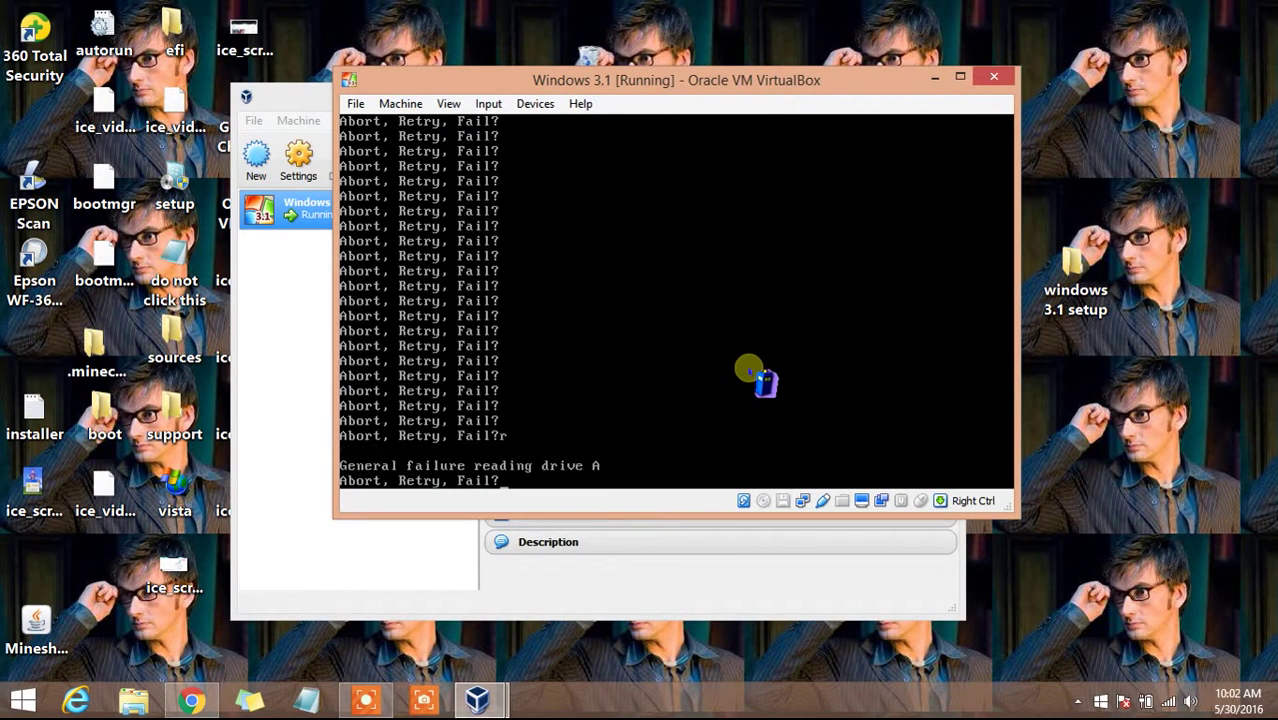
text(raaaa)
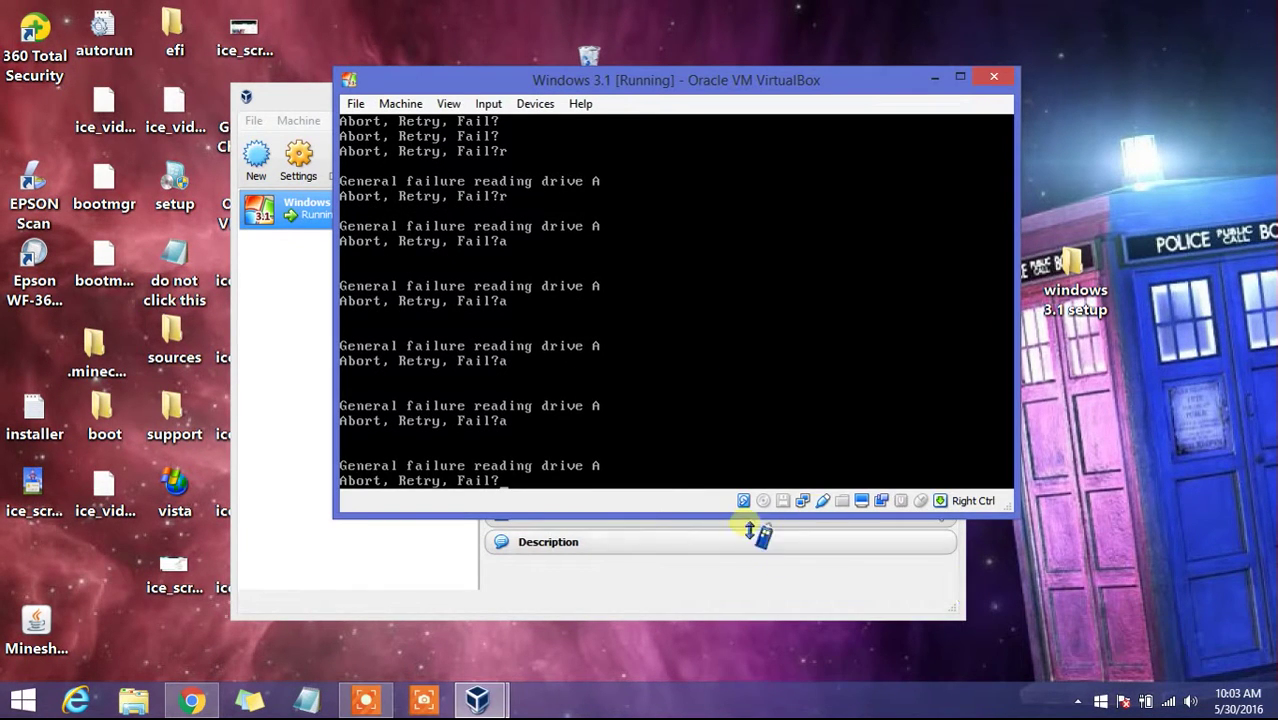
click(784, 499)
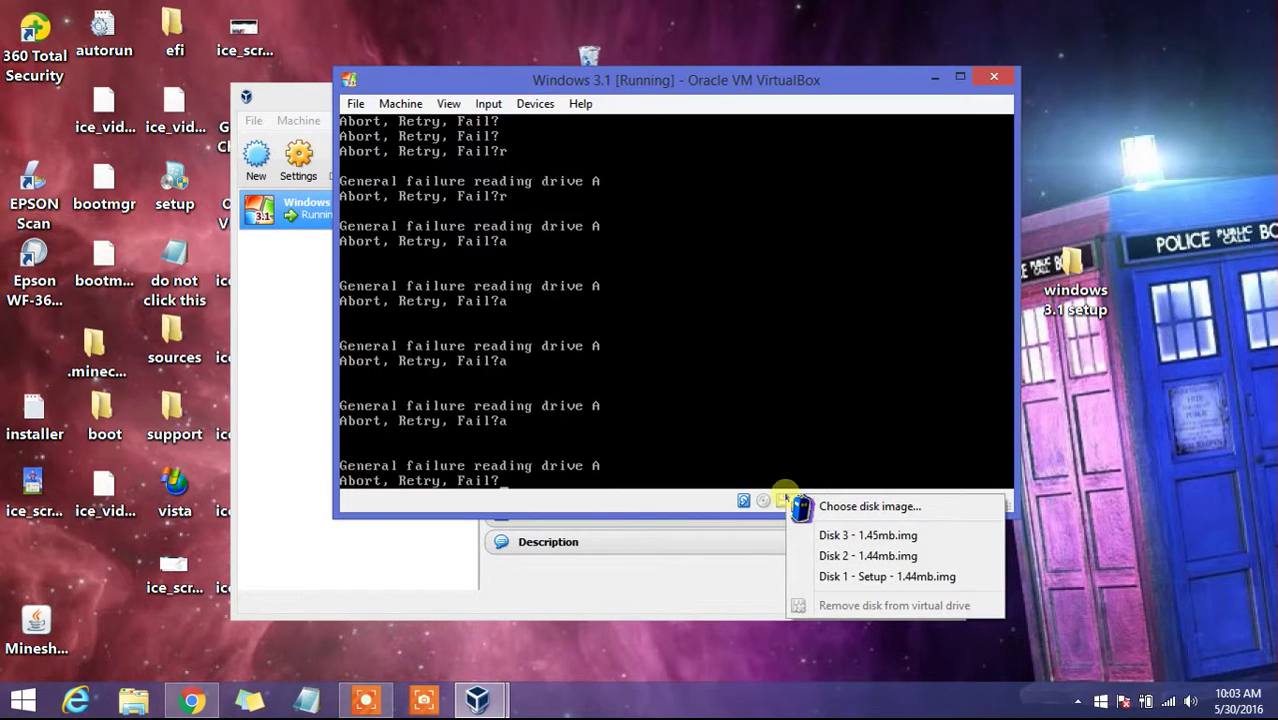
click(806, 505)
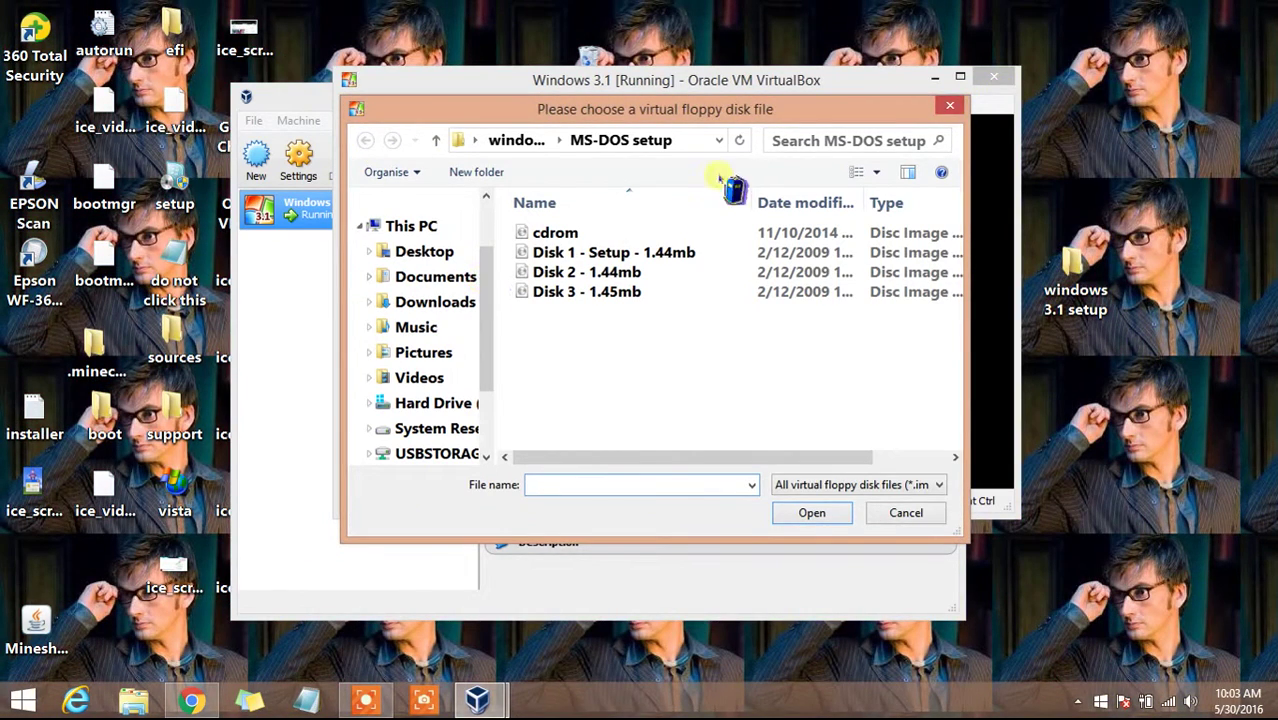
click(949, 105)
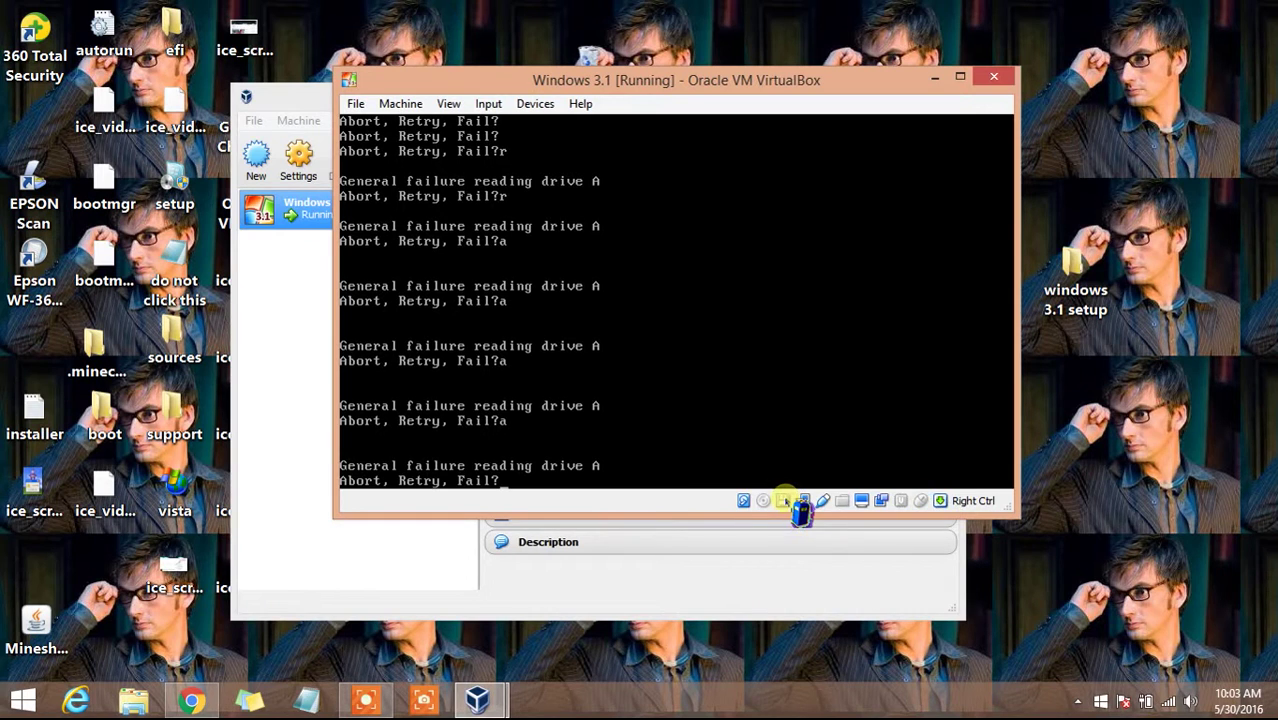
- Load the Disk1 image from the desktop's Windows 3.1 setup folder into the virtual floppy drive and retry reading drive A
click(786, 499)
click(825, 512)
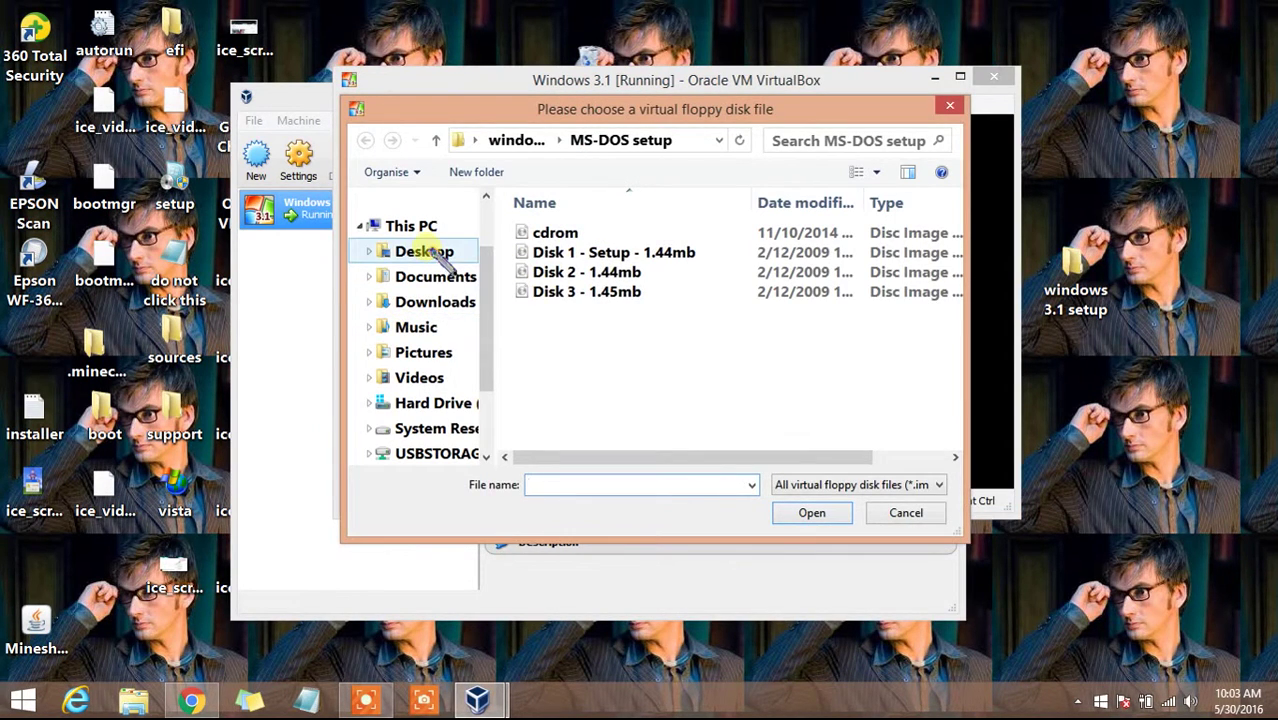
click(400, 251)
double_click(622, 336)
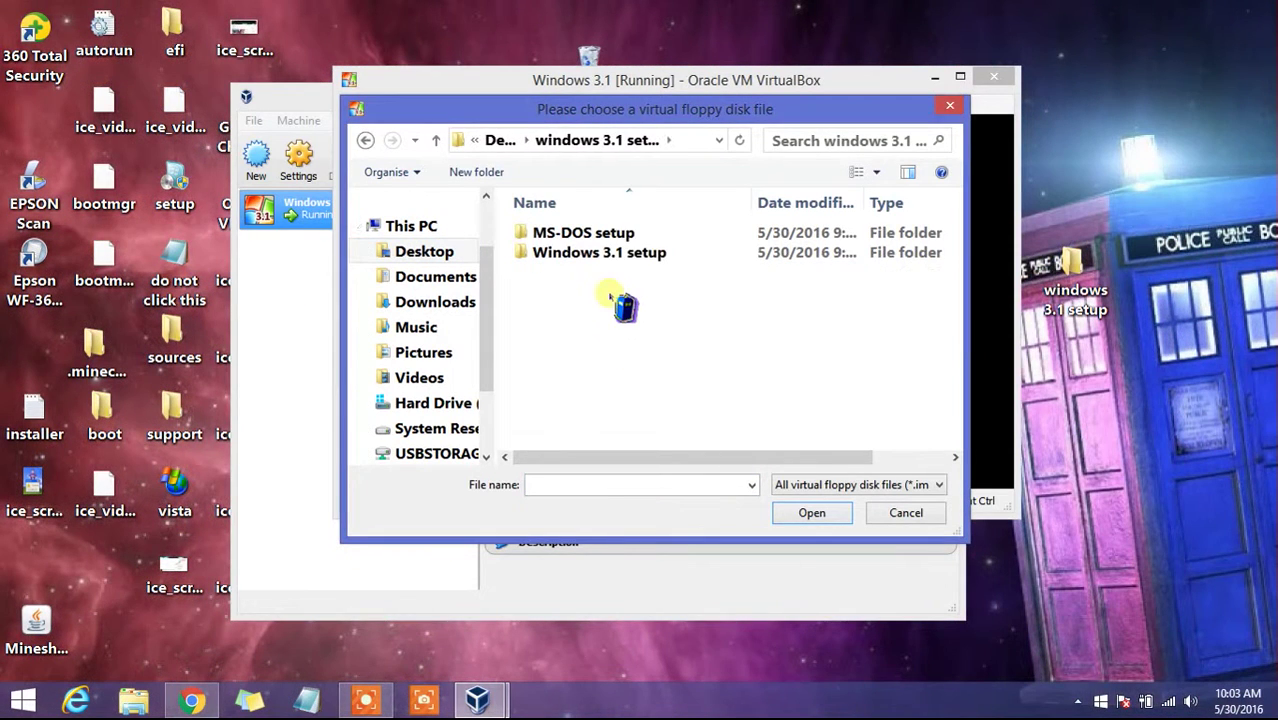
click(555, 258)
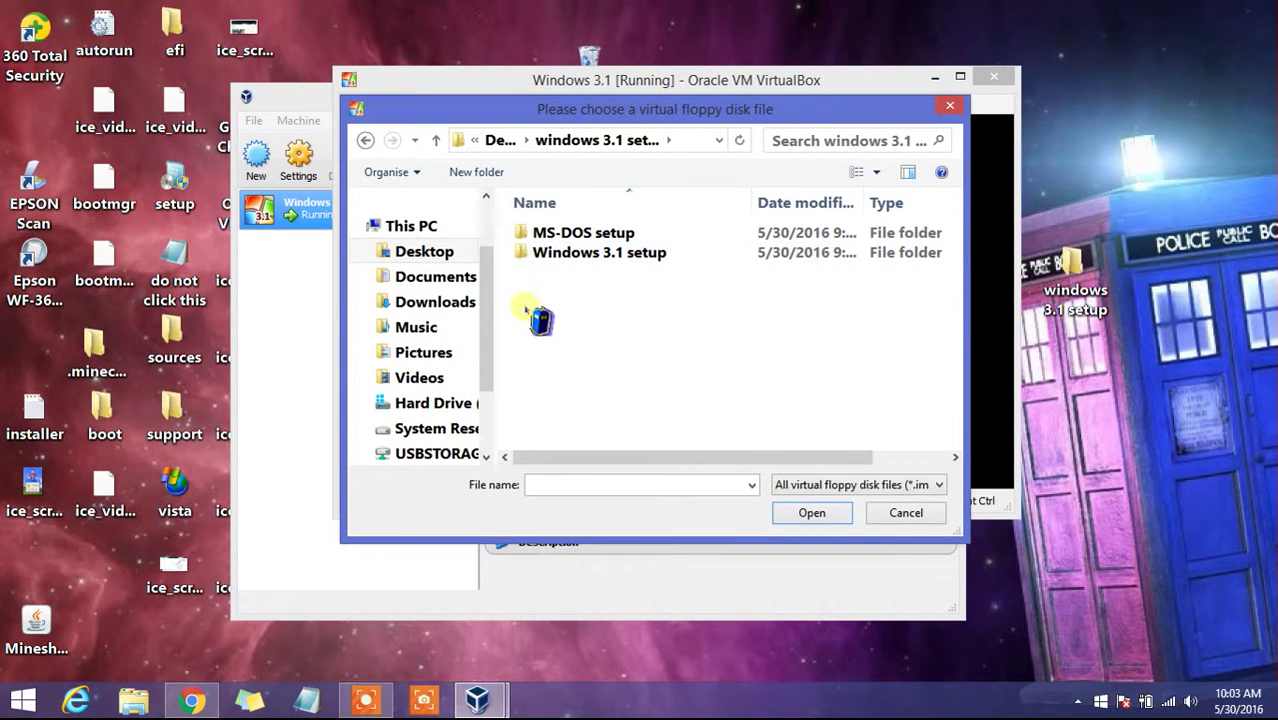
double_click(550, 254)
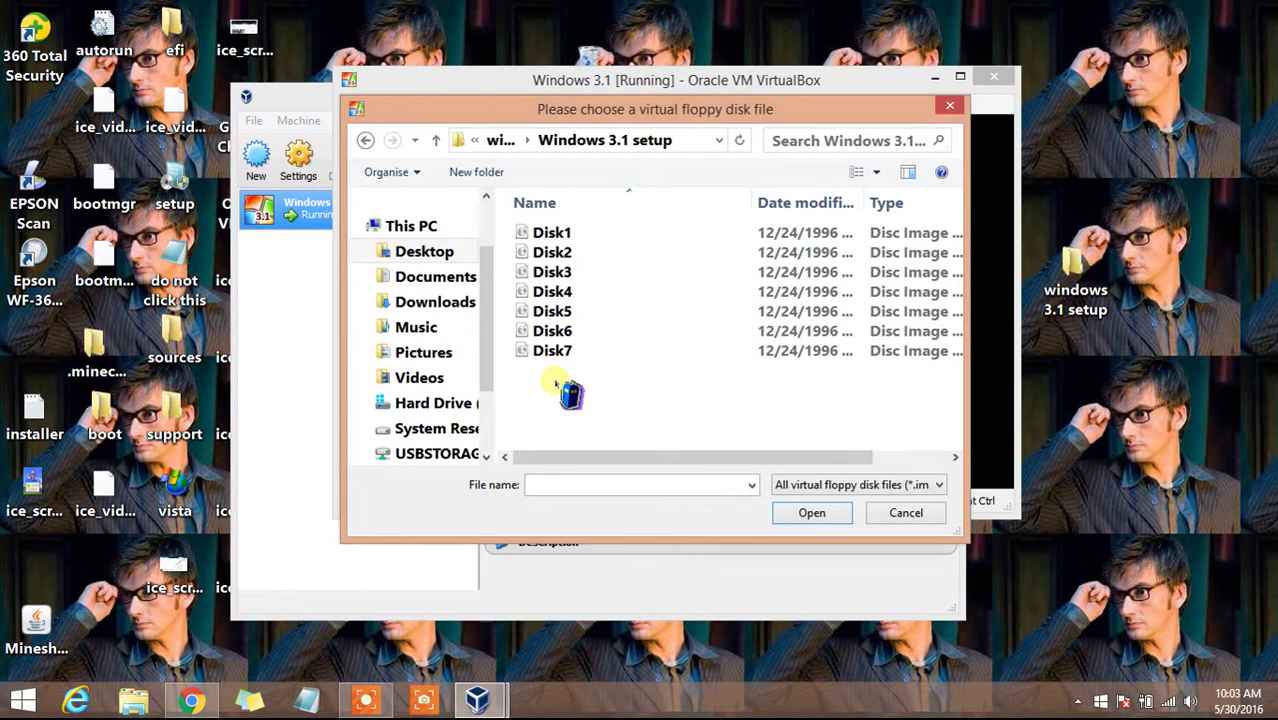
double_click(574, 231)
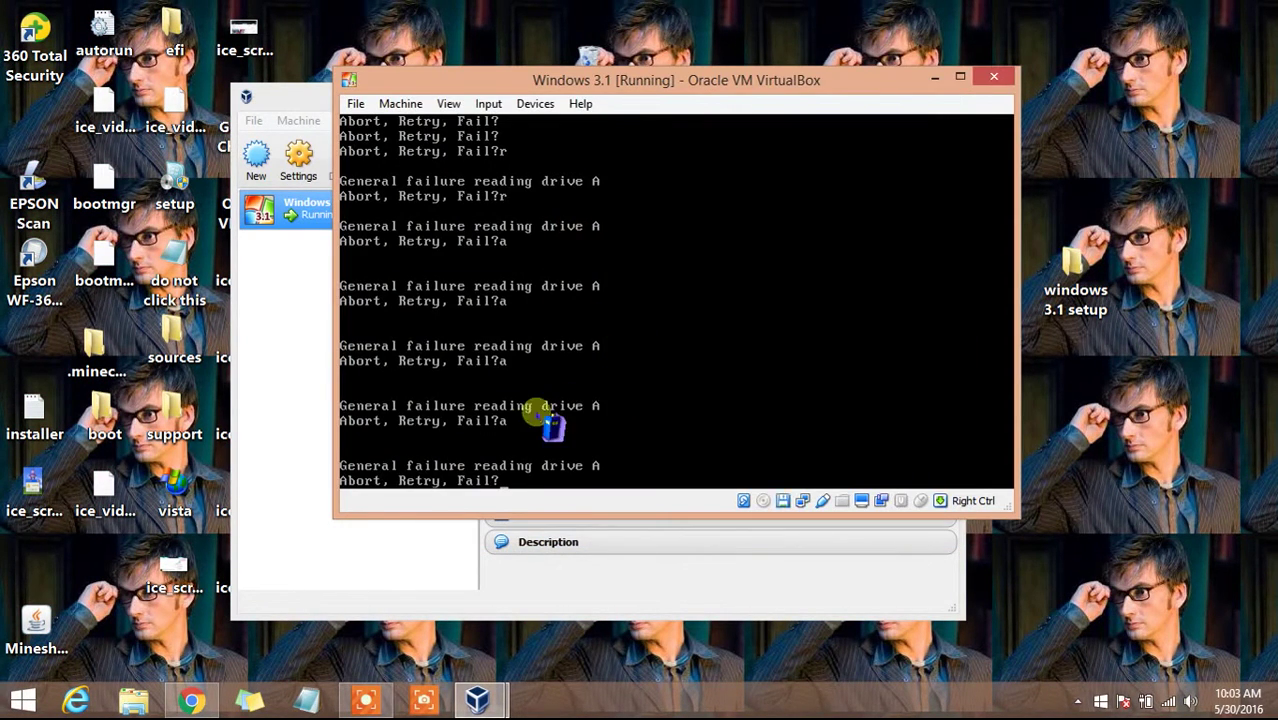
text(r)
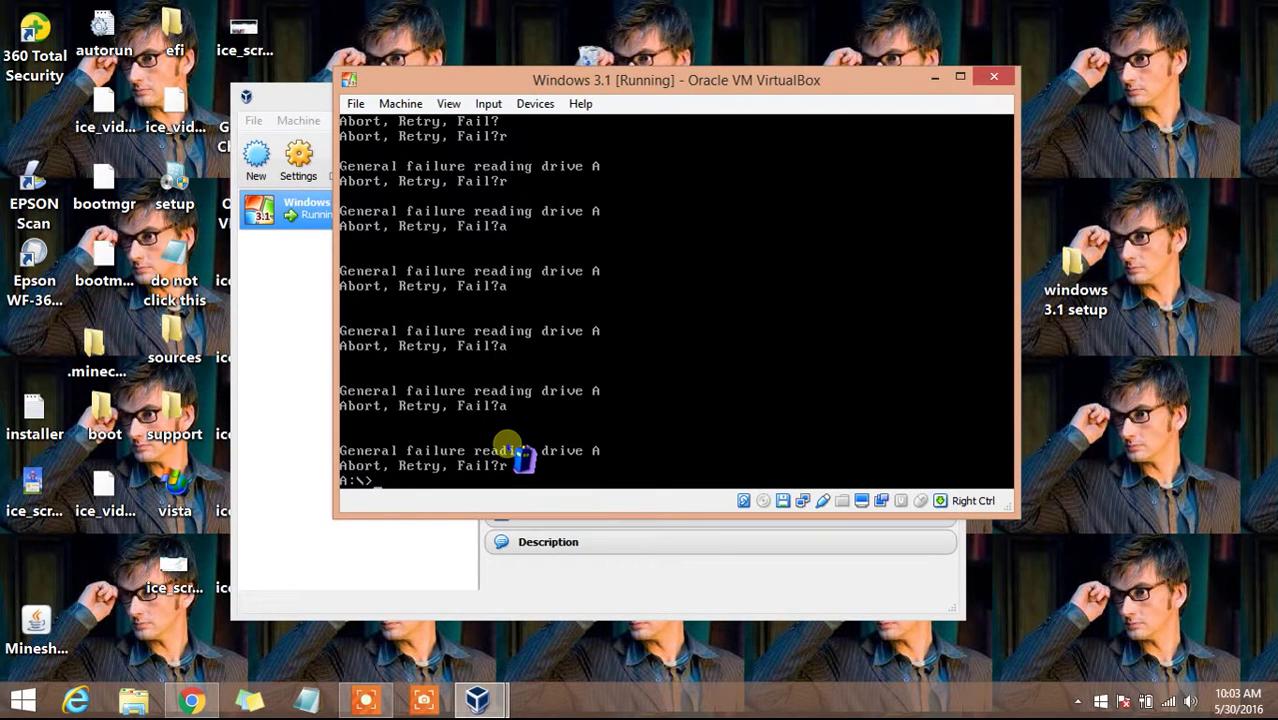
- Run setup from drive A: and start installing Windows 3.1 using Express Setup
text(setup)
key(Return)
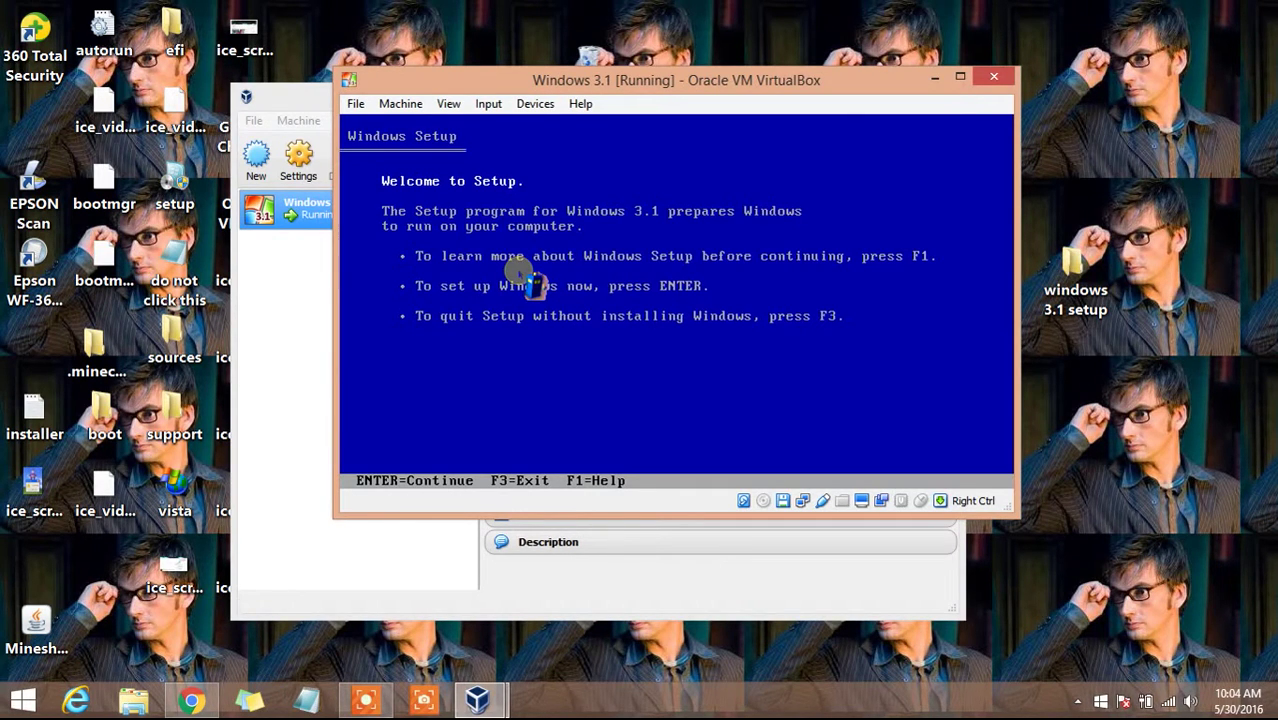
key(Return)
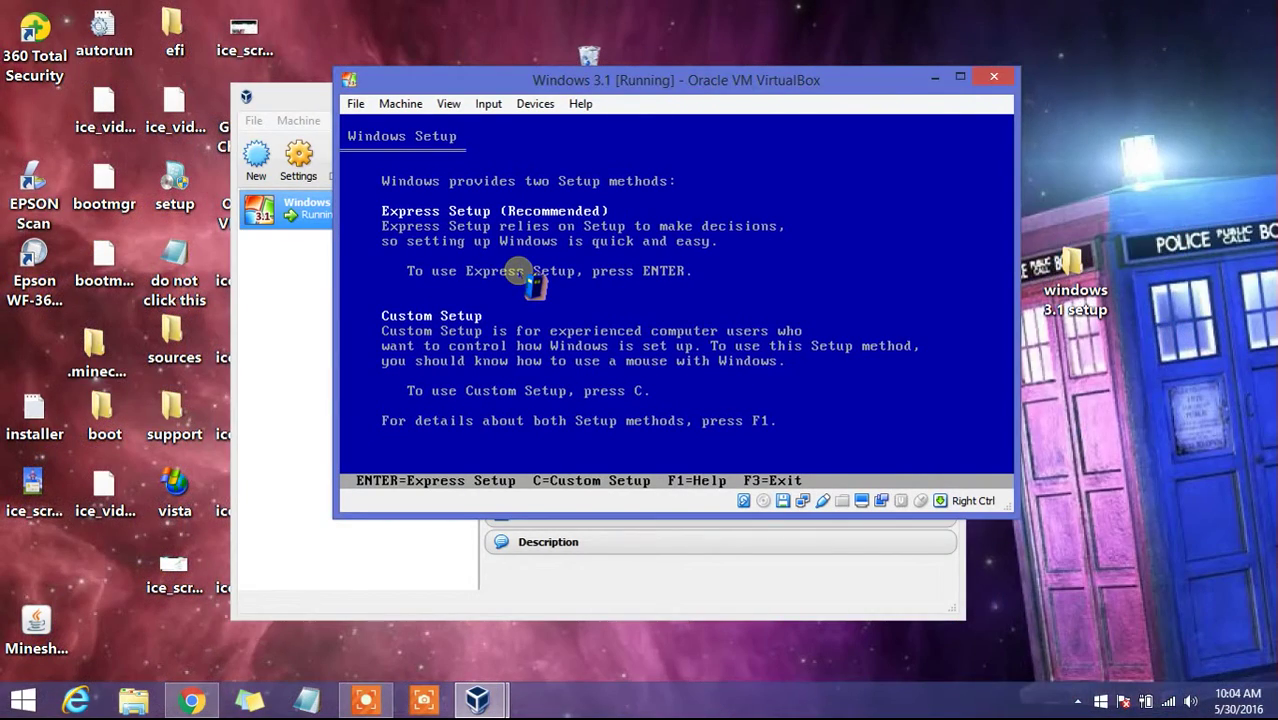
key(Return)
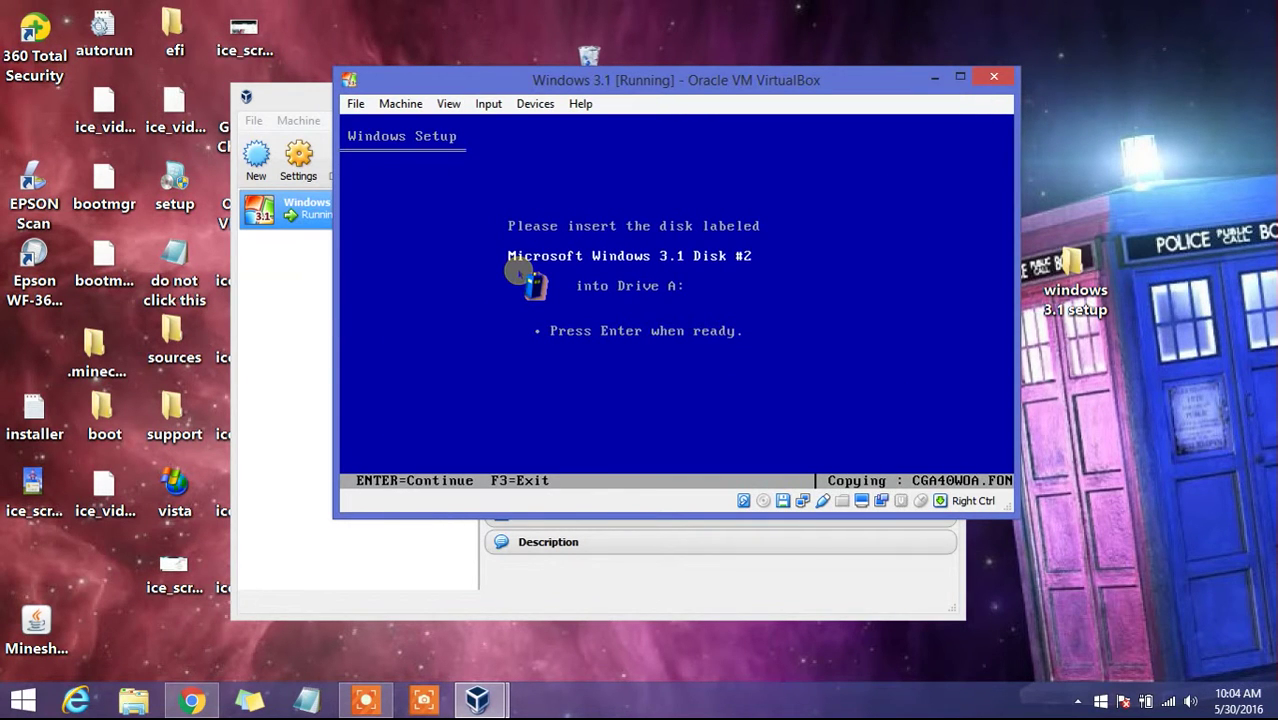
- Swap the virtual floppy to the Disk2 image and continue Windows Setup
click(782, 500)
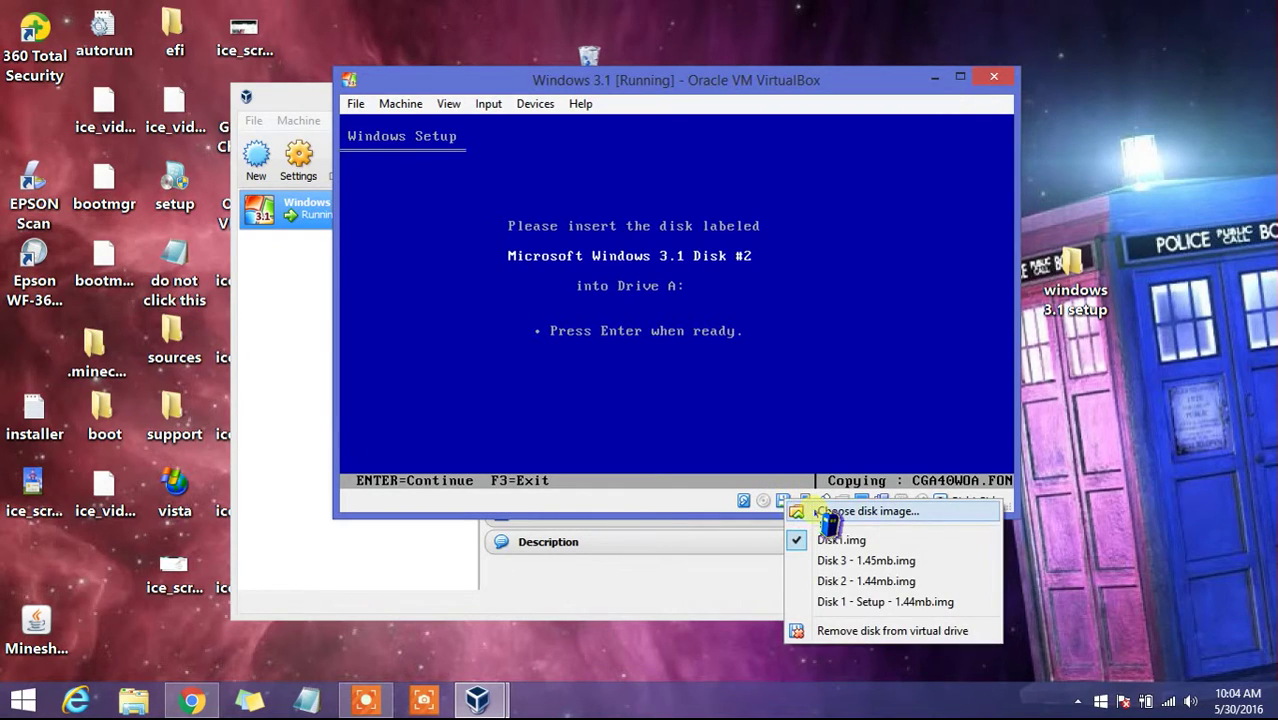
click(815, 512)
click(560, 252)
double_click(585, 258)
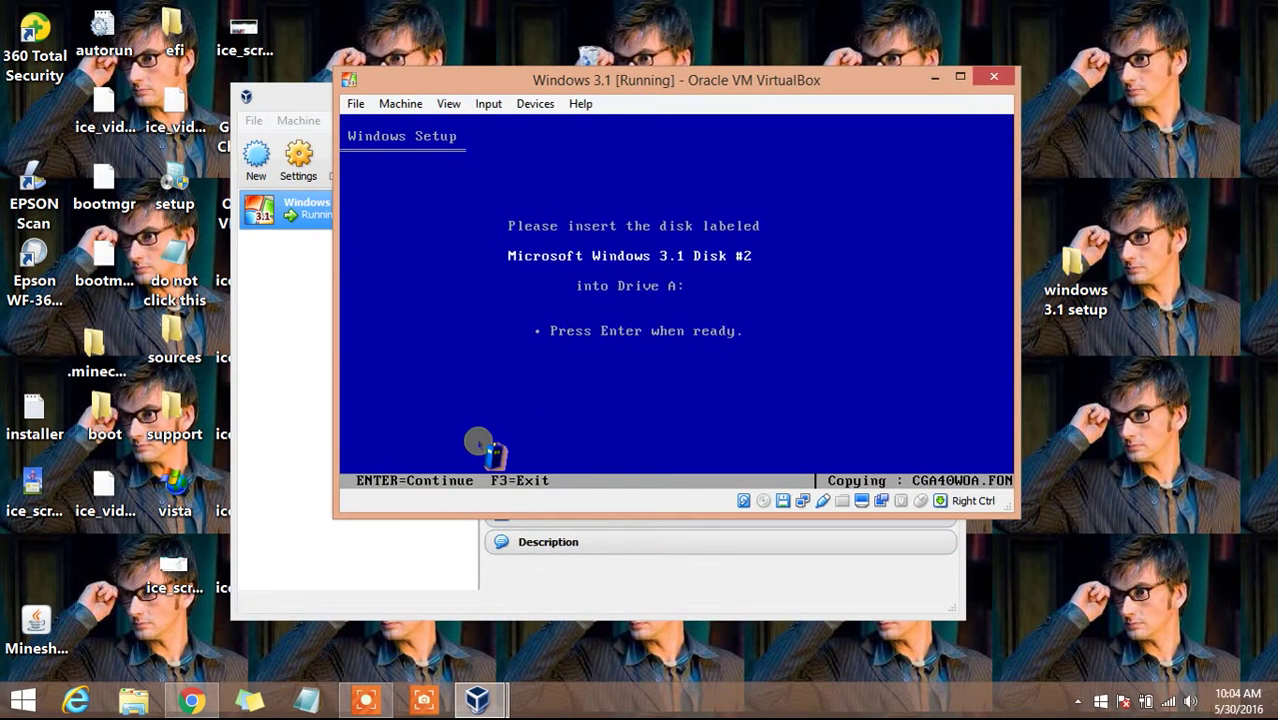
key(Return)
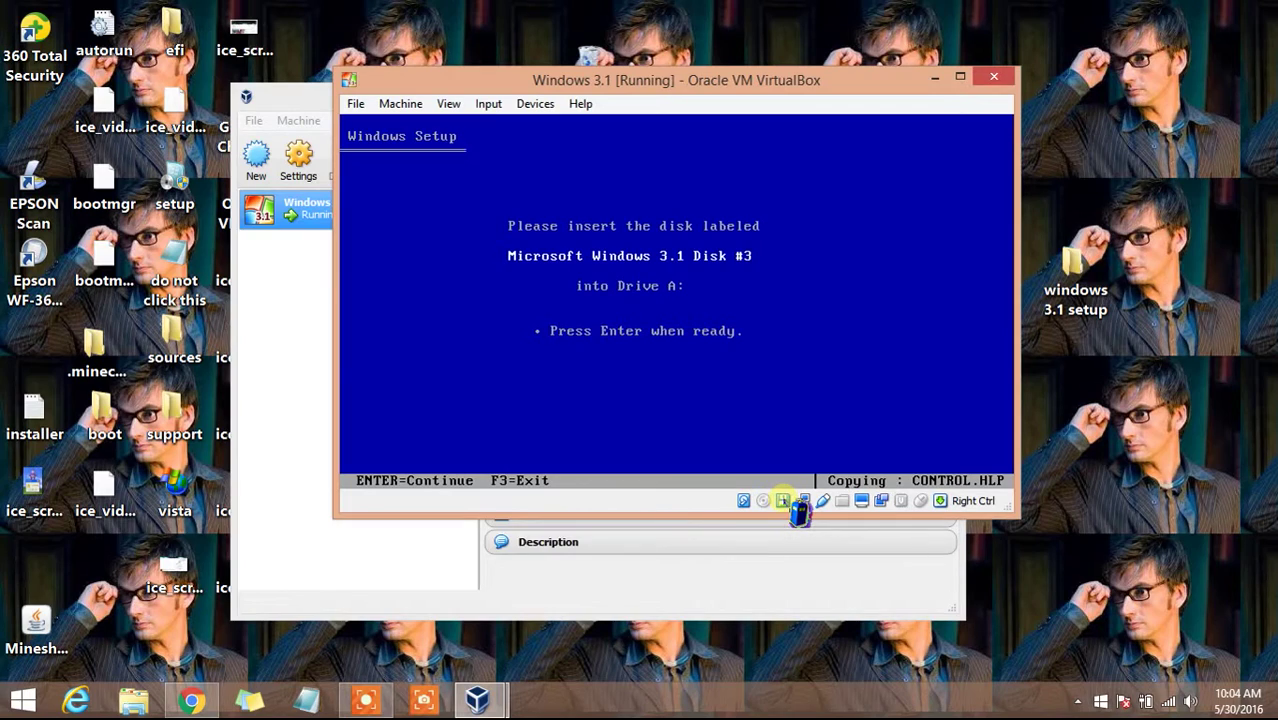
- Swap the virtual floppy to the Disk3 image and continue Windows Setup
click(783, 500)
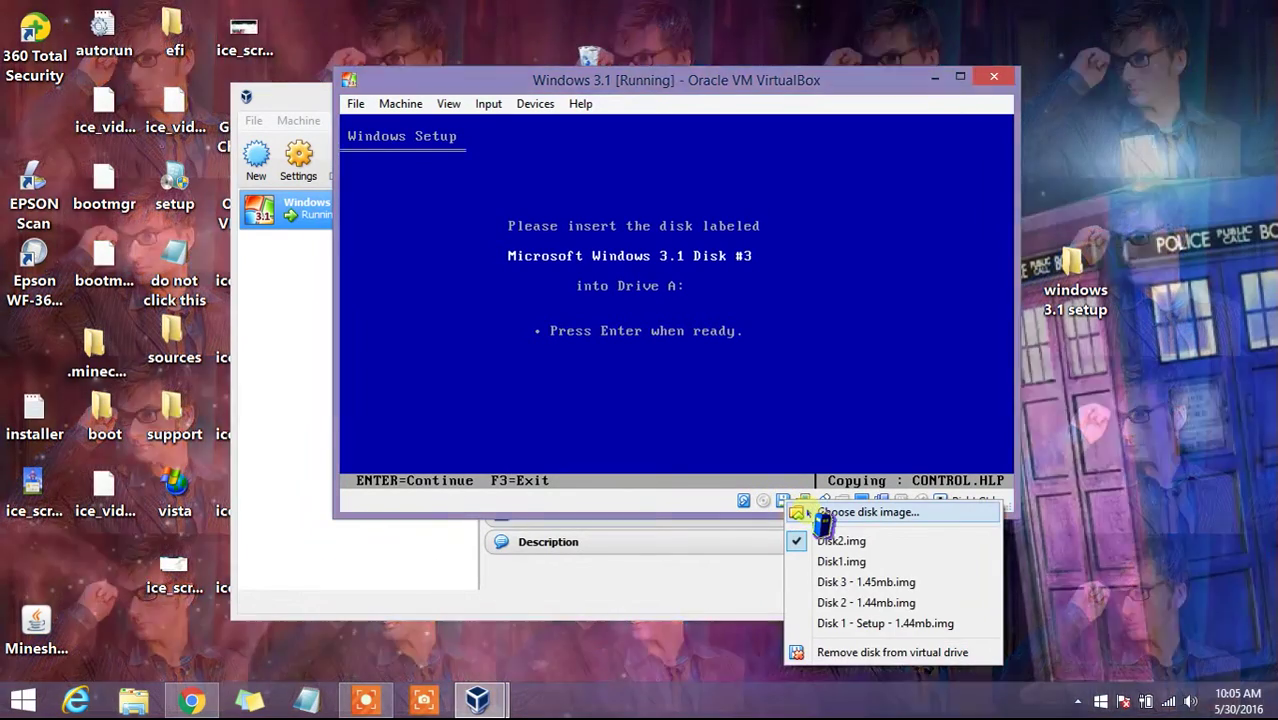
click(866, 512)
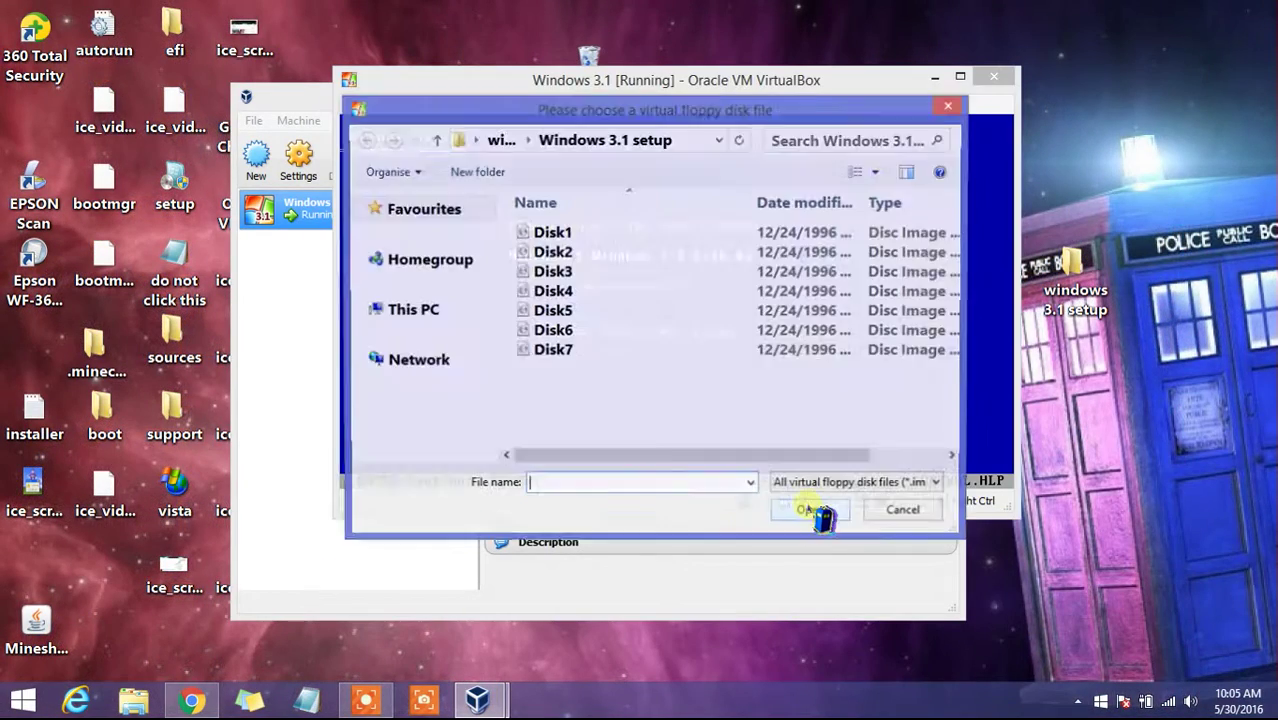
double_click(553, 273)
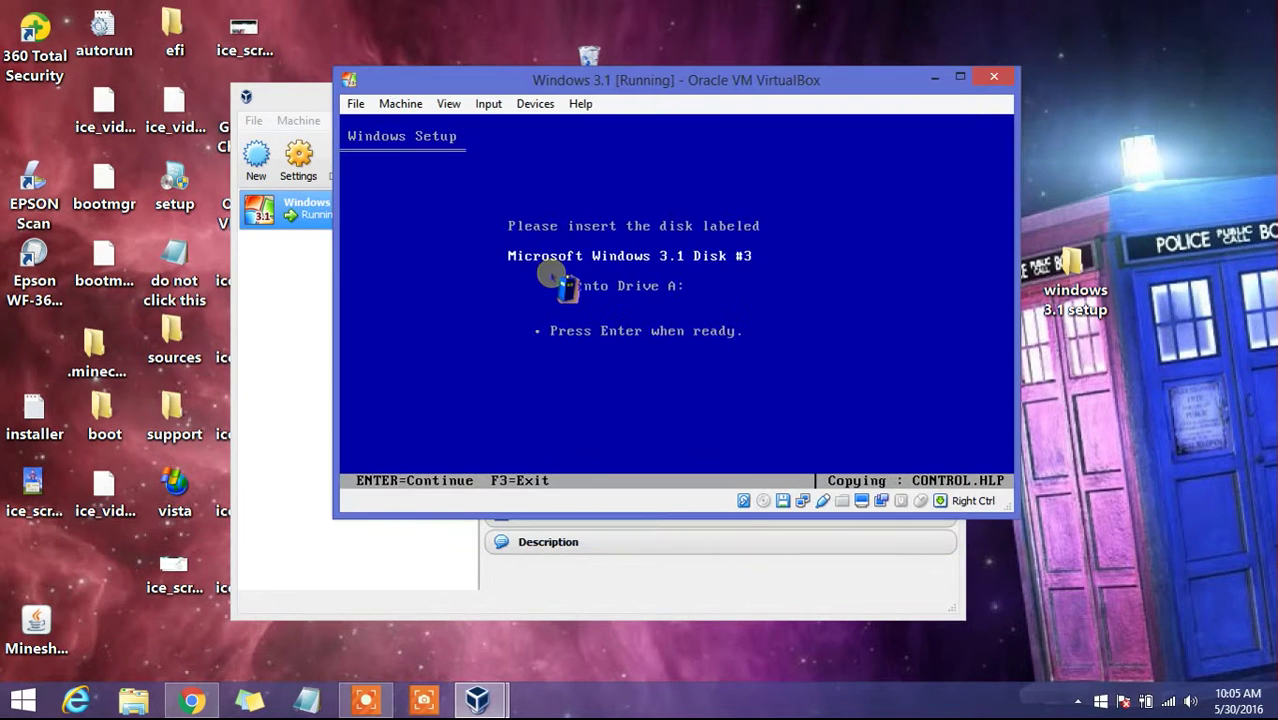
key(Return)
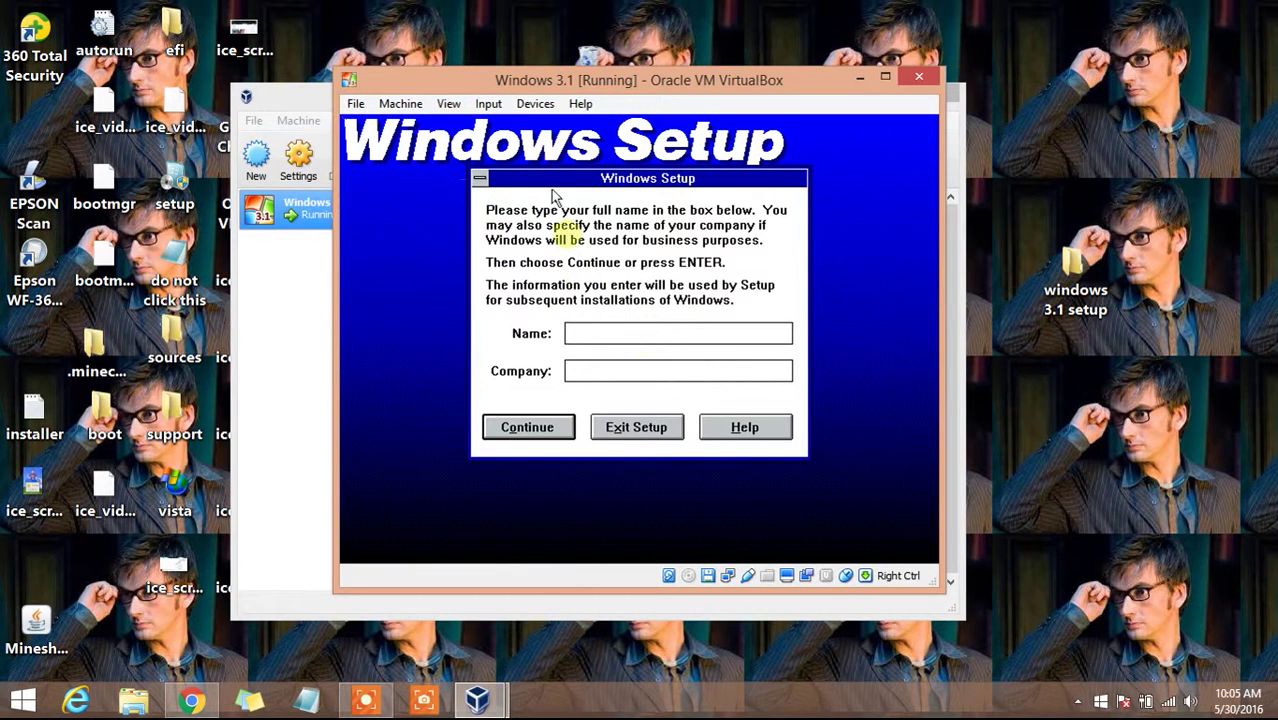
- Enter RUBIX CUBE as the name in the Windows Setup registration dialog
click(480, 178)
click(481, 178)
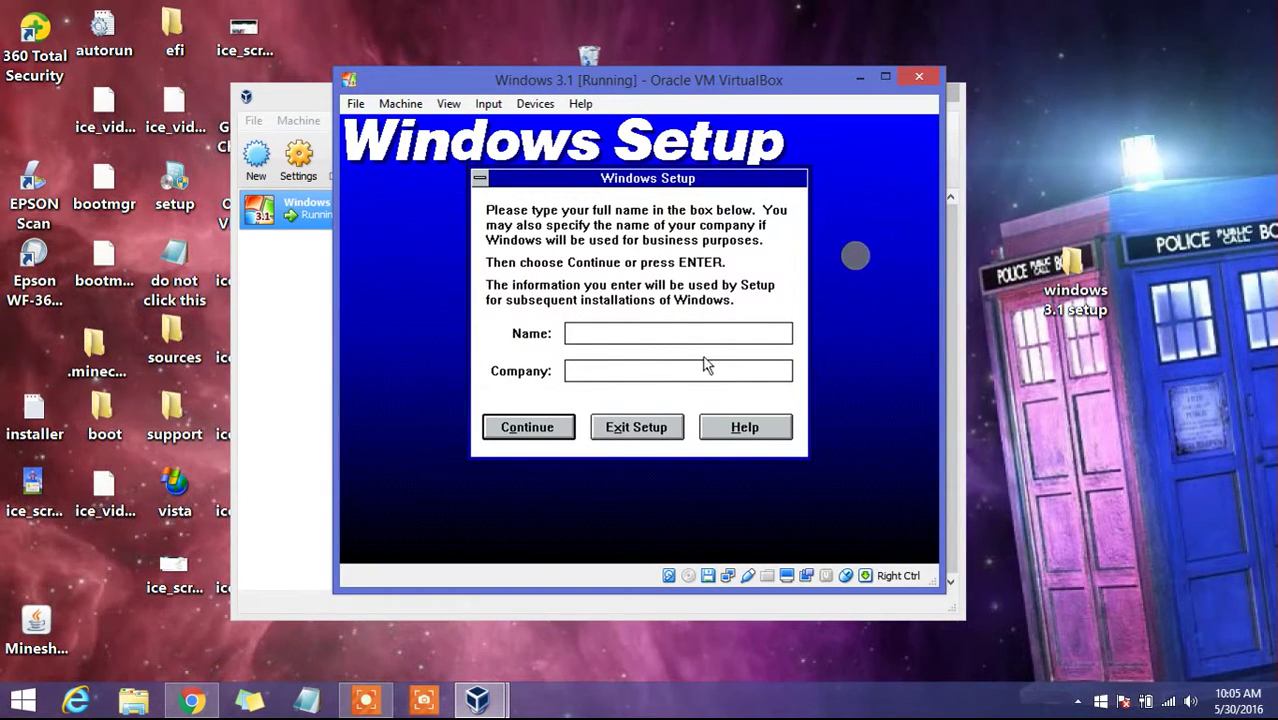
click(612, 336)
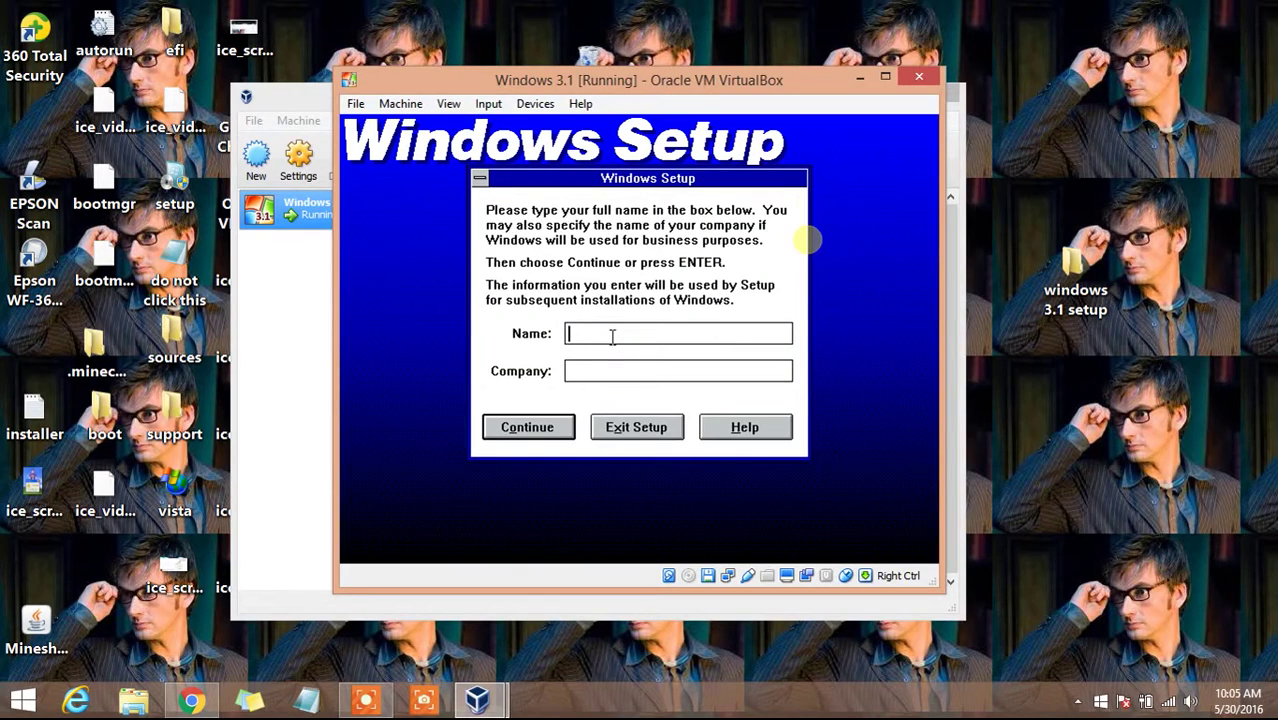
text(lfk)
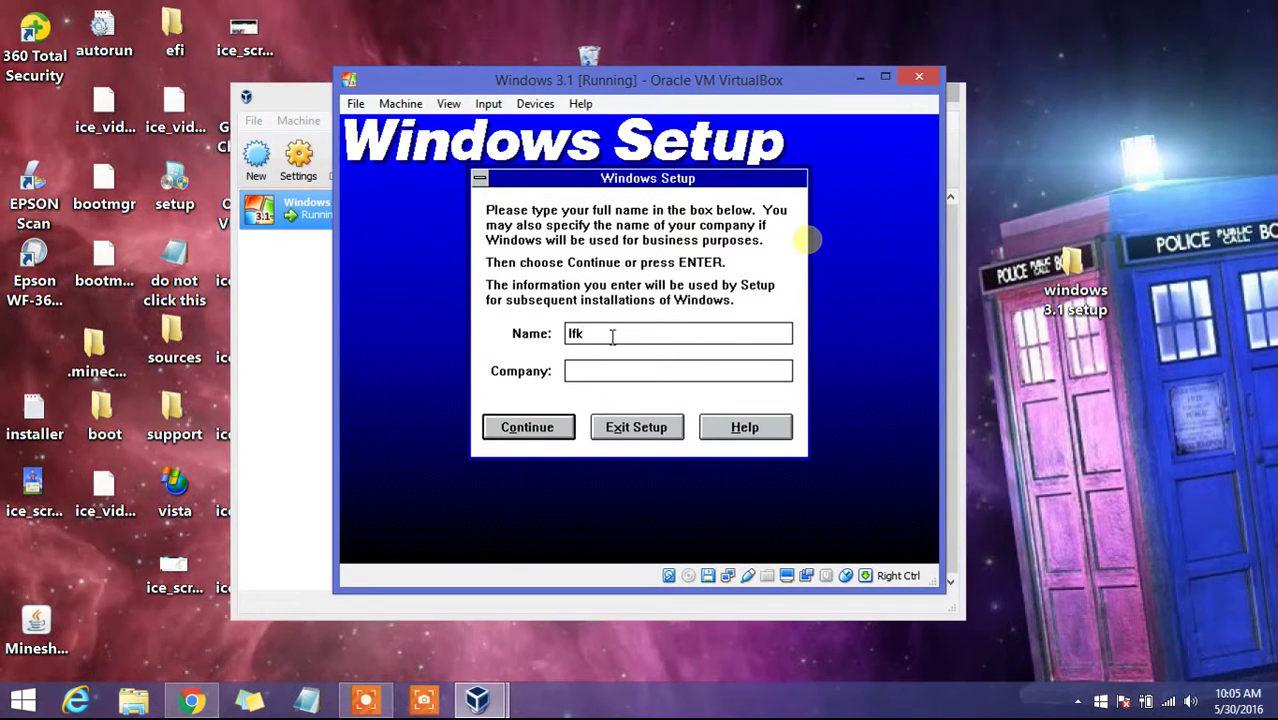
key(BackSpace)
key(BackSpace)
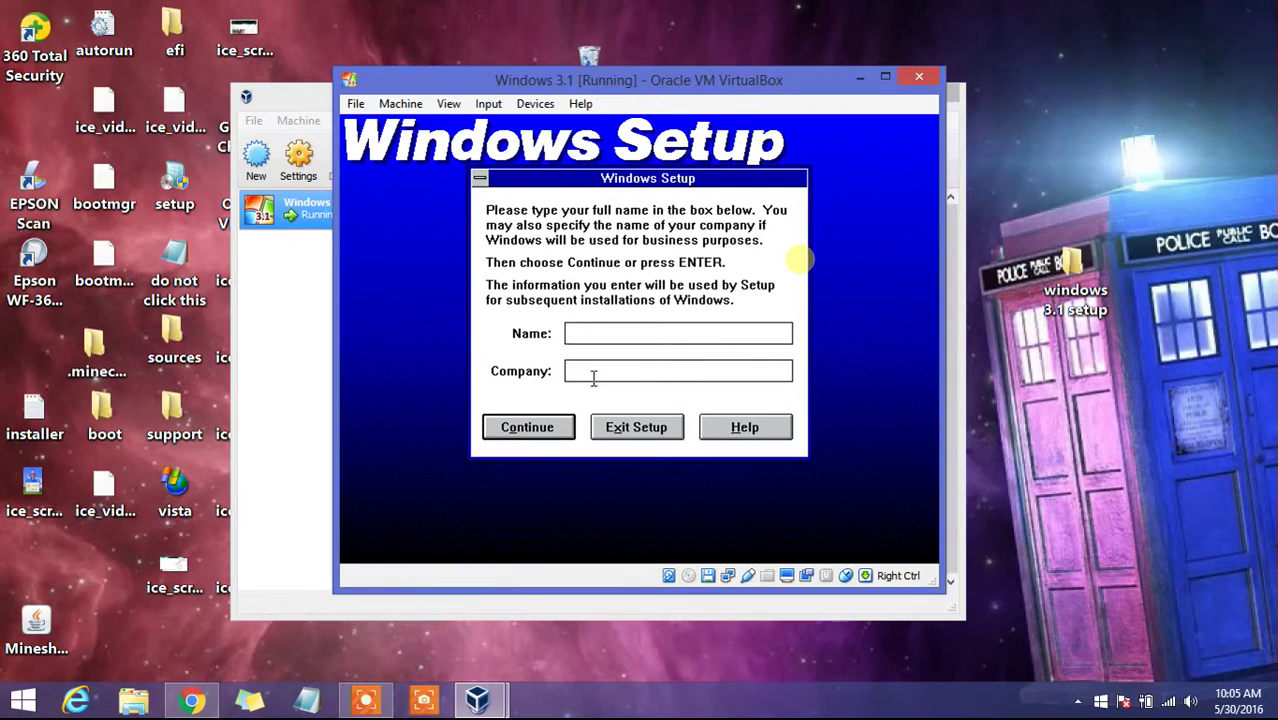
text(RUBIX CUBW)
key(BackSpace)
text(E)
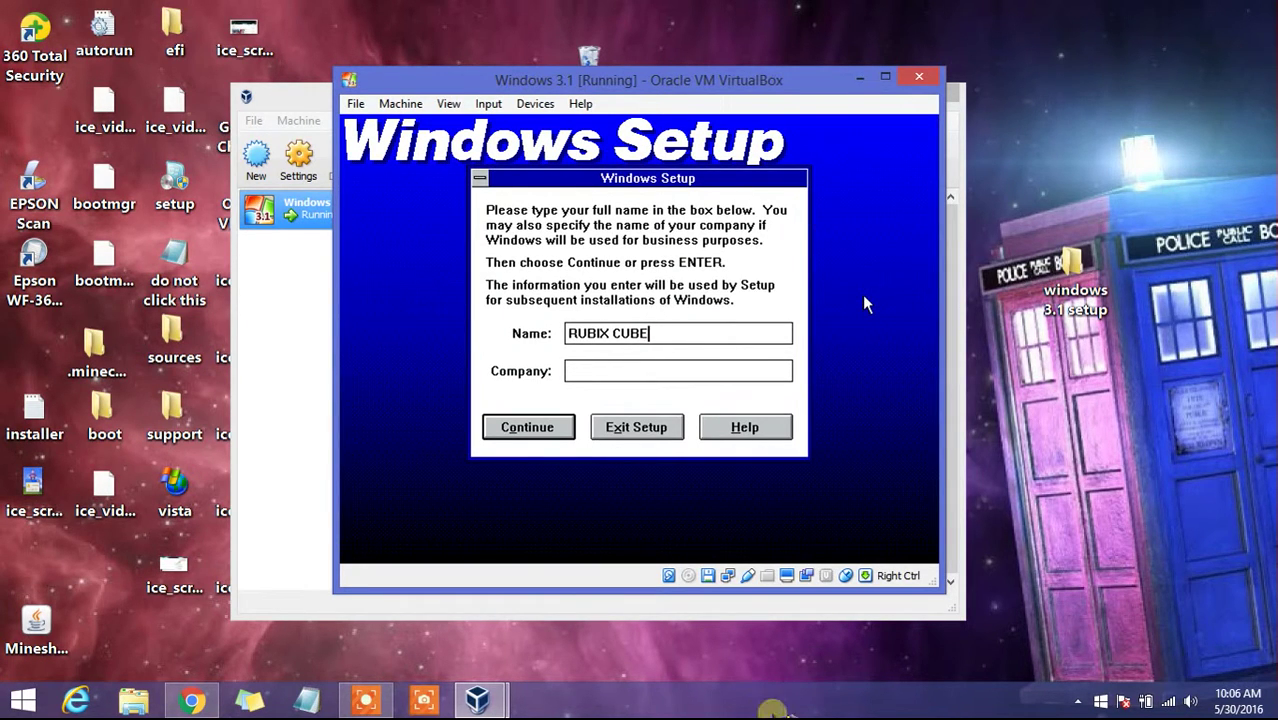
- Enter Rubix as the company, then submit and verify the registration details
drag(614, 686, 1166, 678)
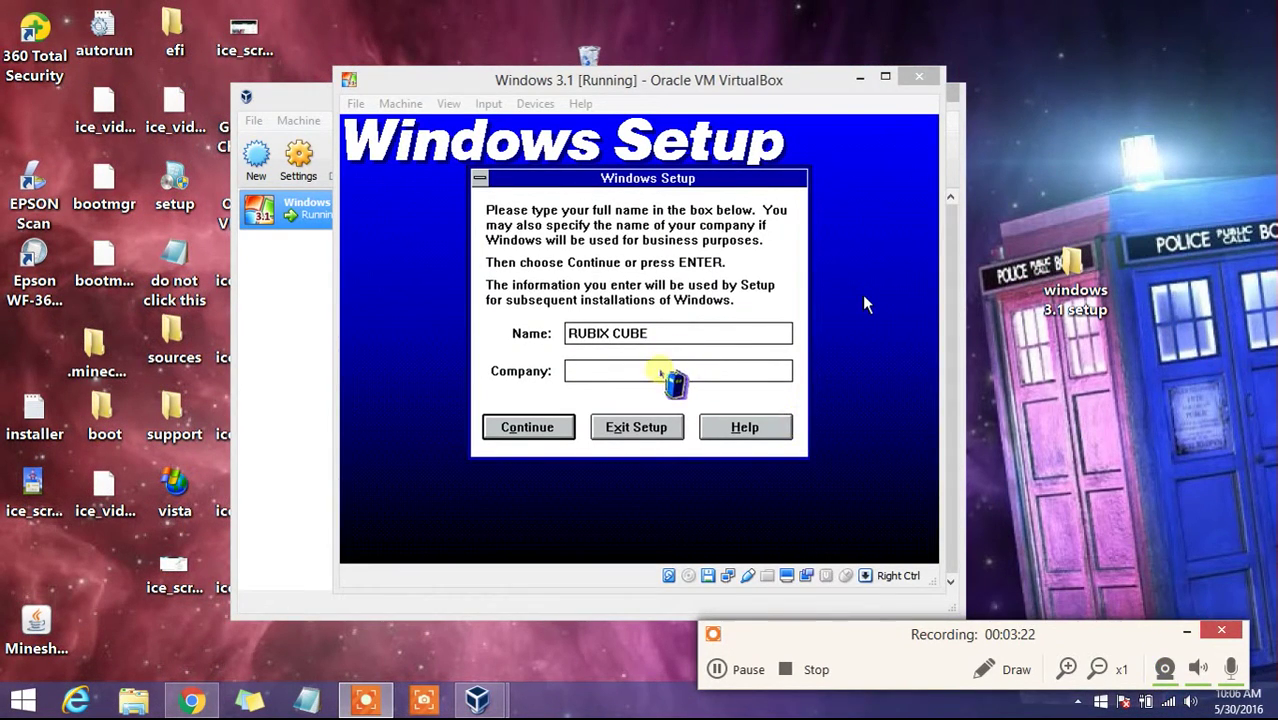
click(866, 303)
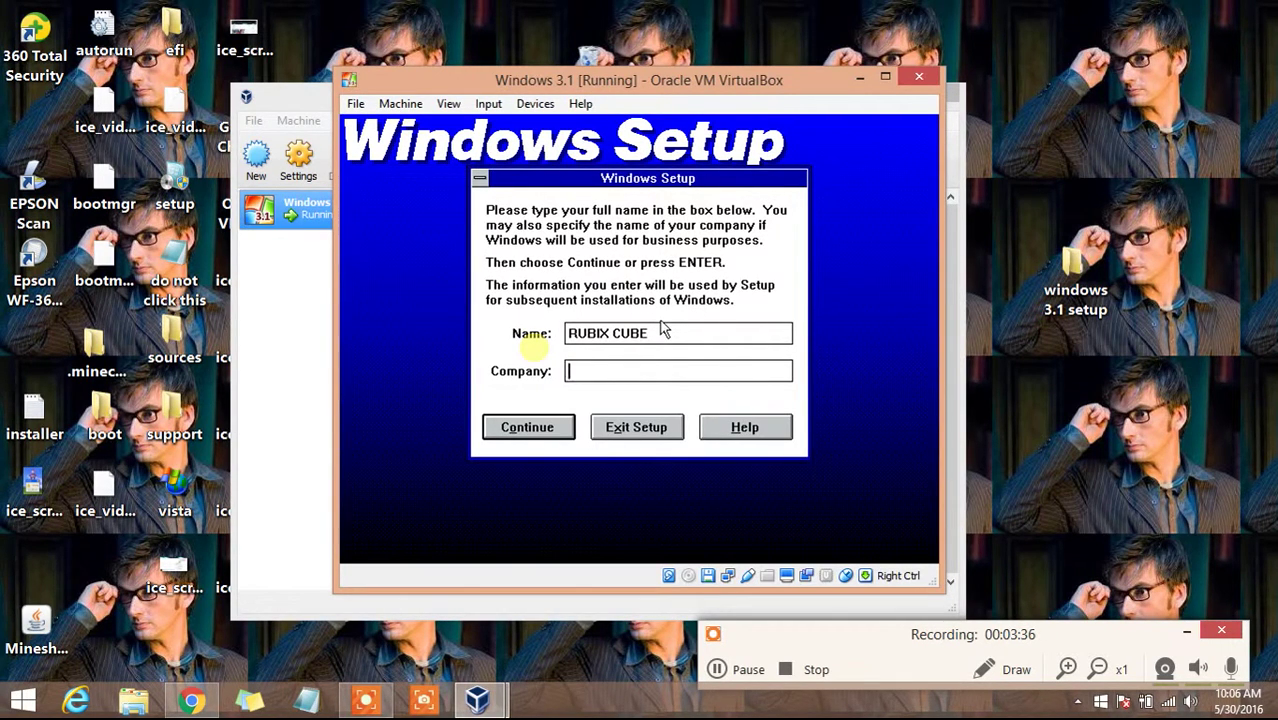
text(Rubix)
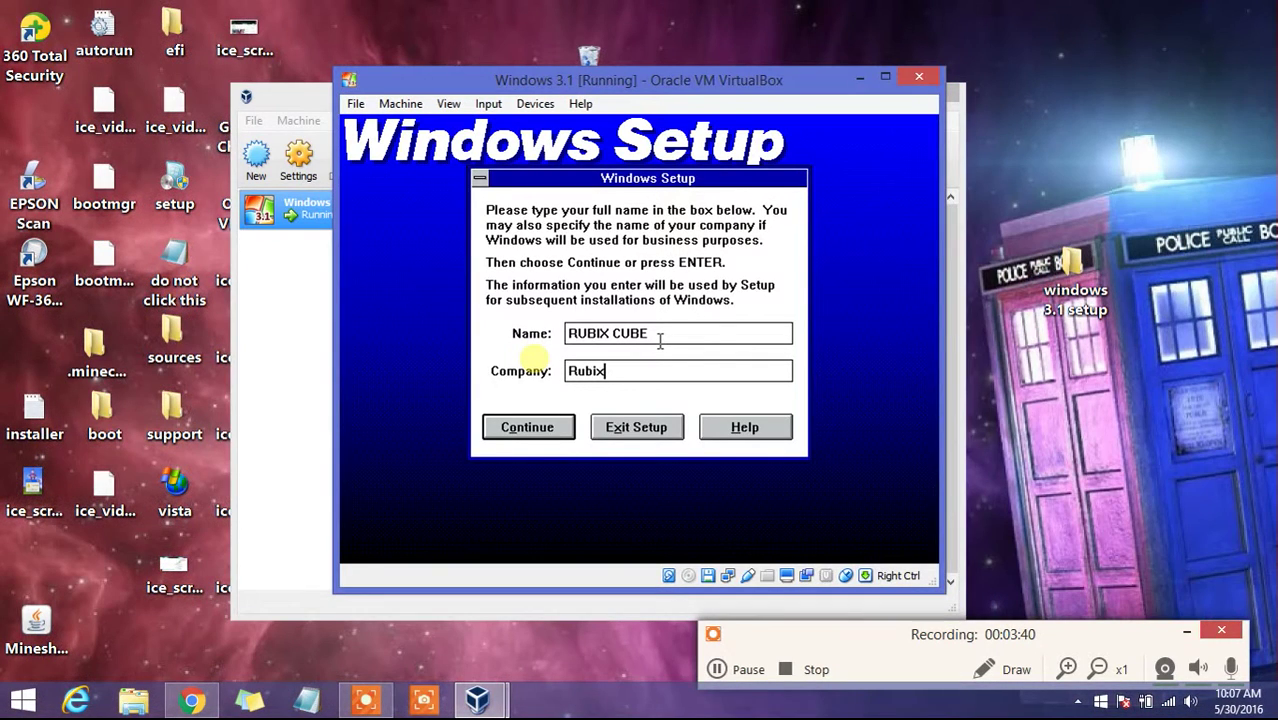
click(541, 427)
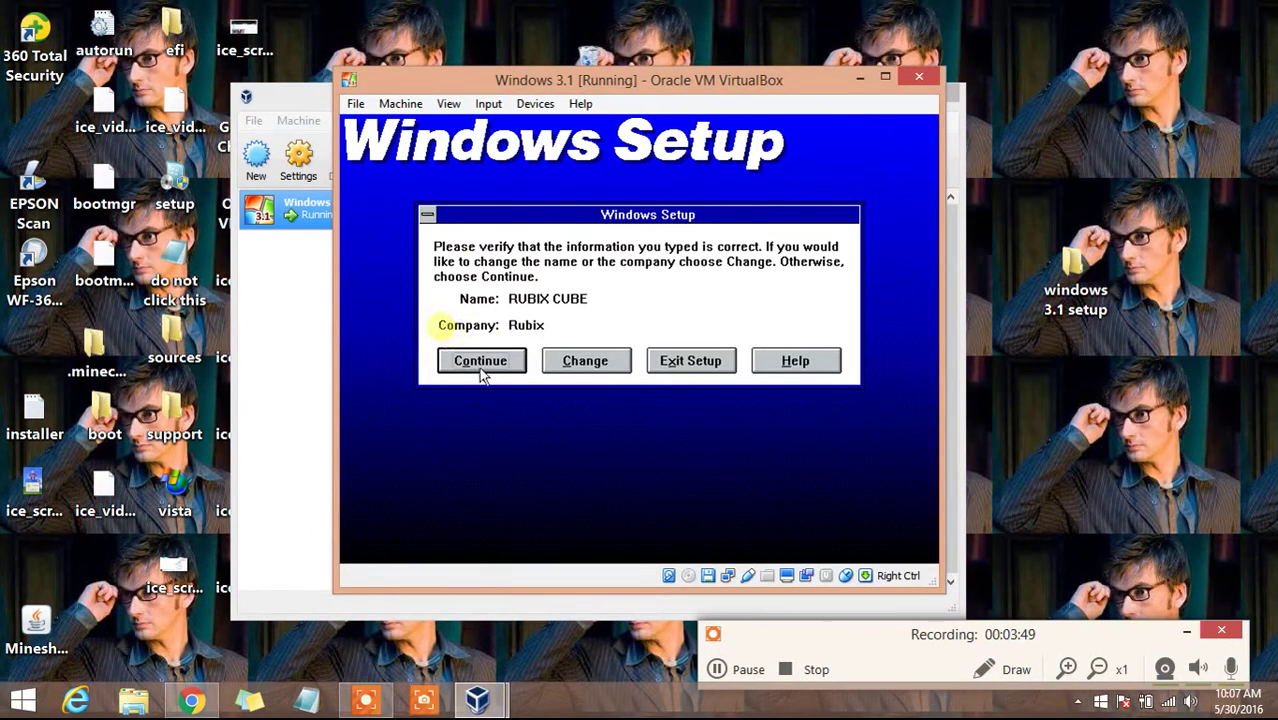
click(476, 368)
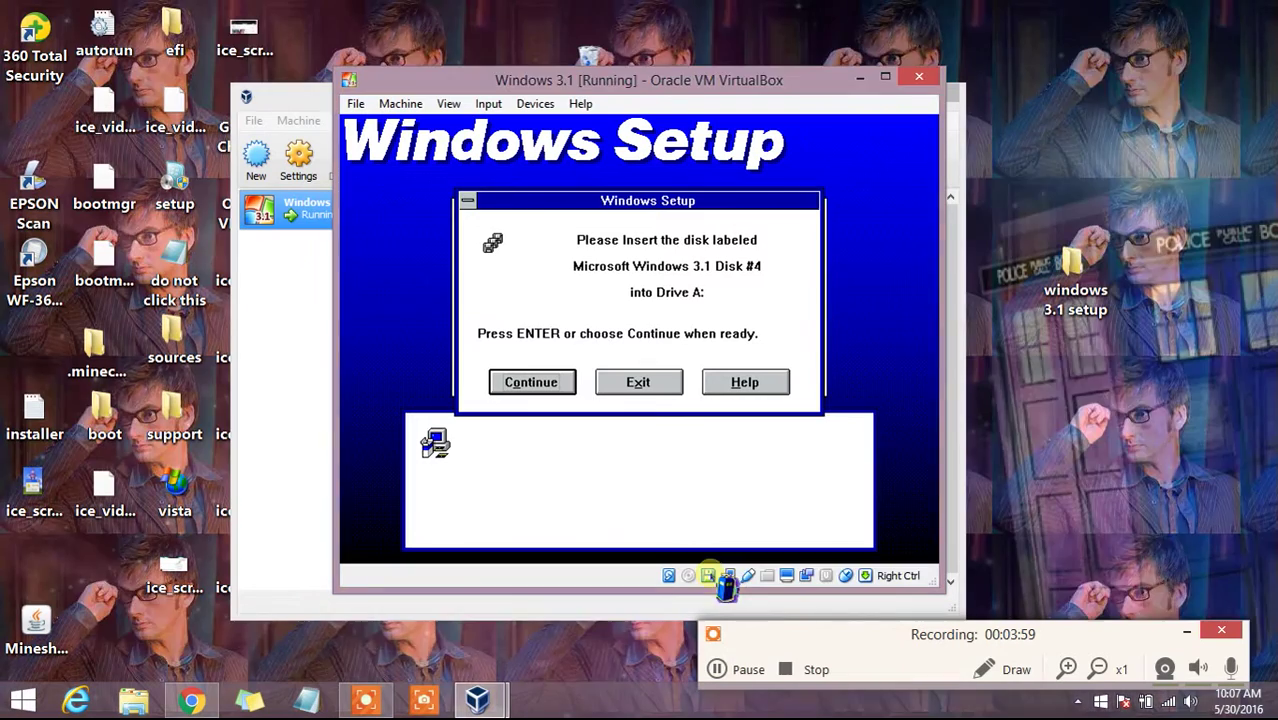
- Load the Disk4 image into the virtual floppy drive and continue the installation
click(710, 576)
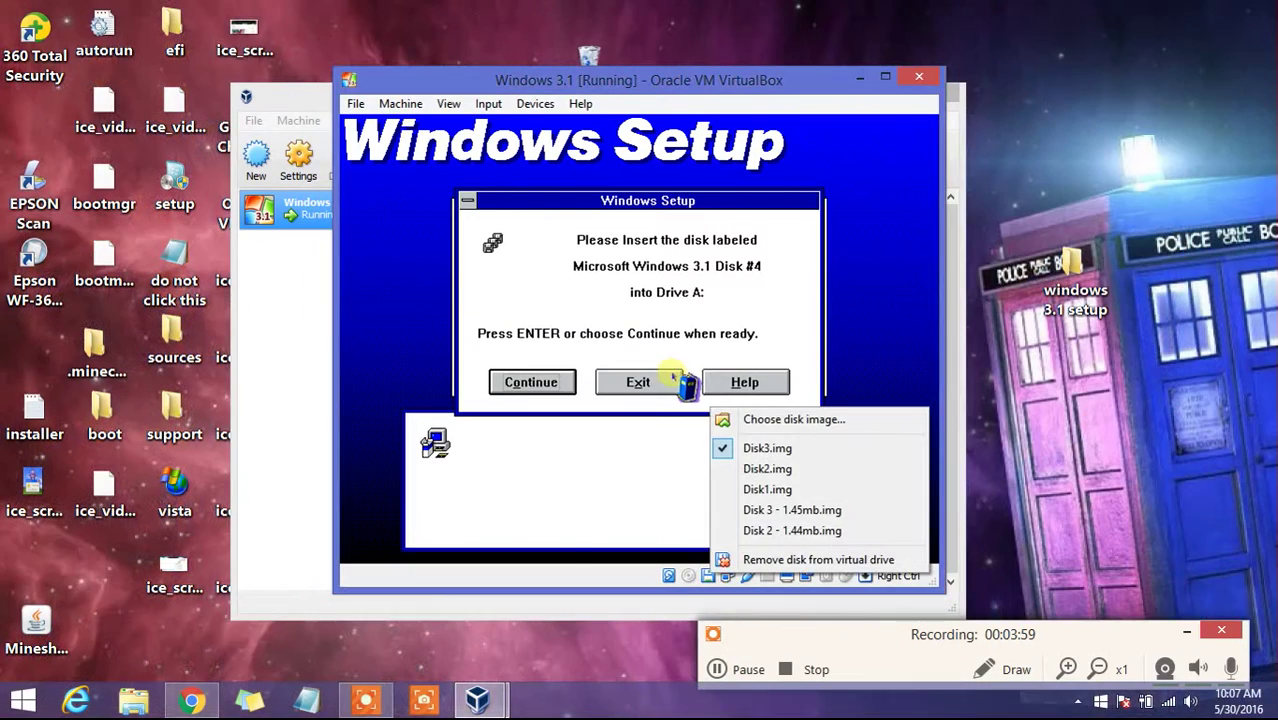
click(795, 435)
click(555, 292)
double_click(555, 293)
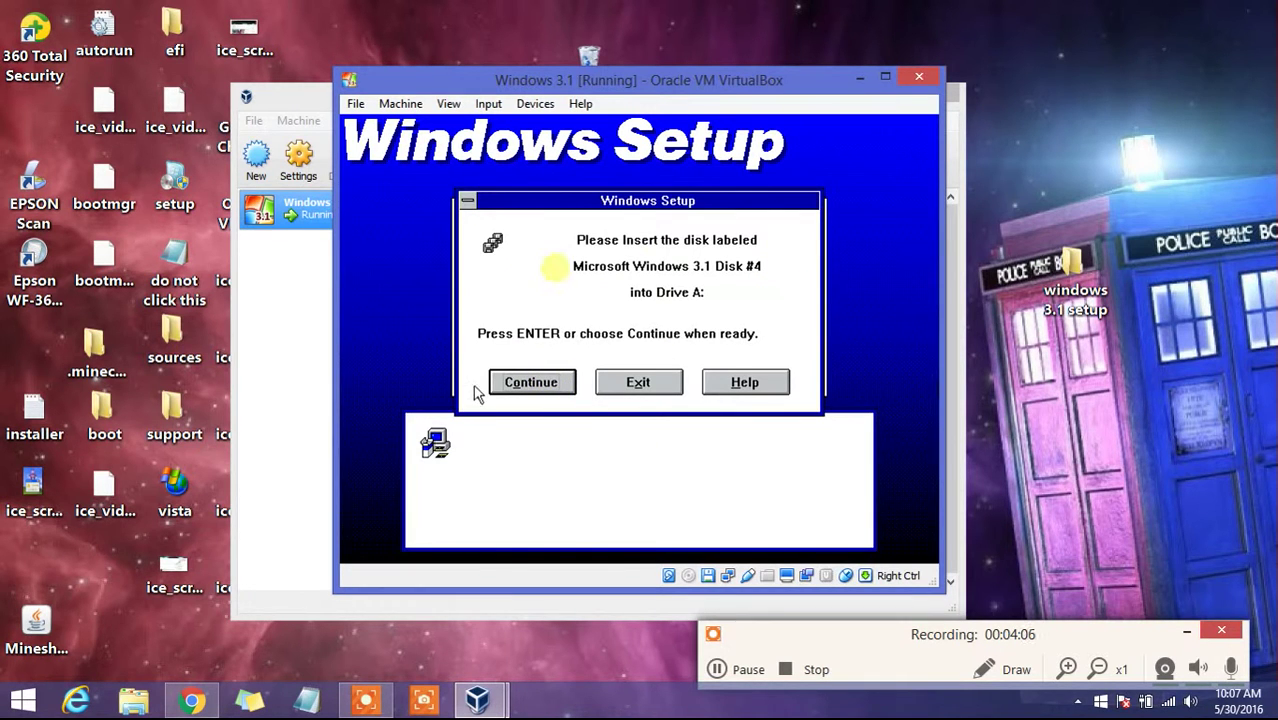
click(548, 381)
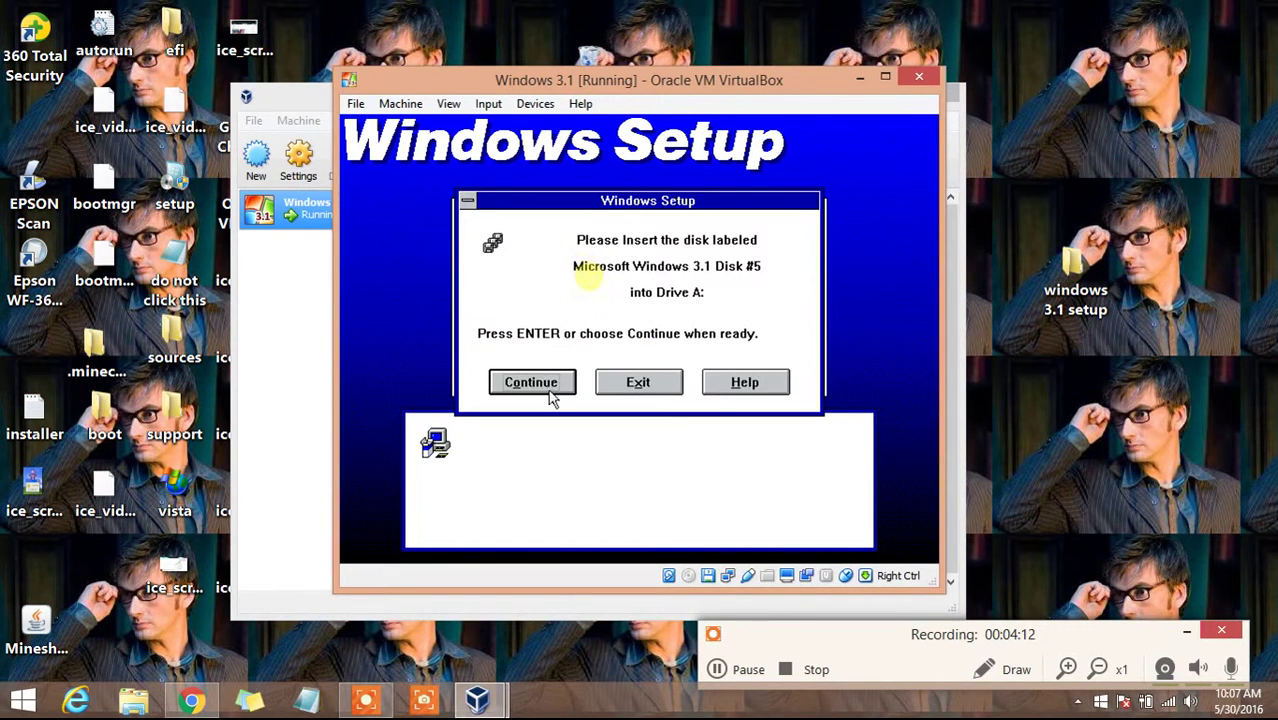
- Replace the virtual floppy with the Disk5 image and resume copying the Windows files
click(707, 576)
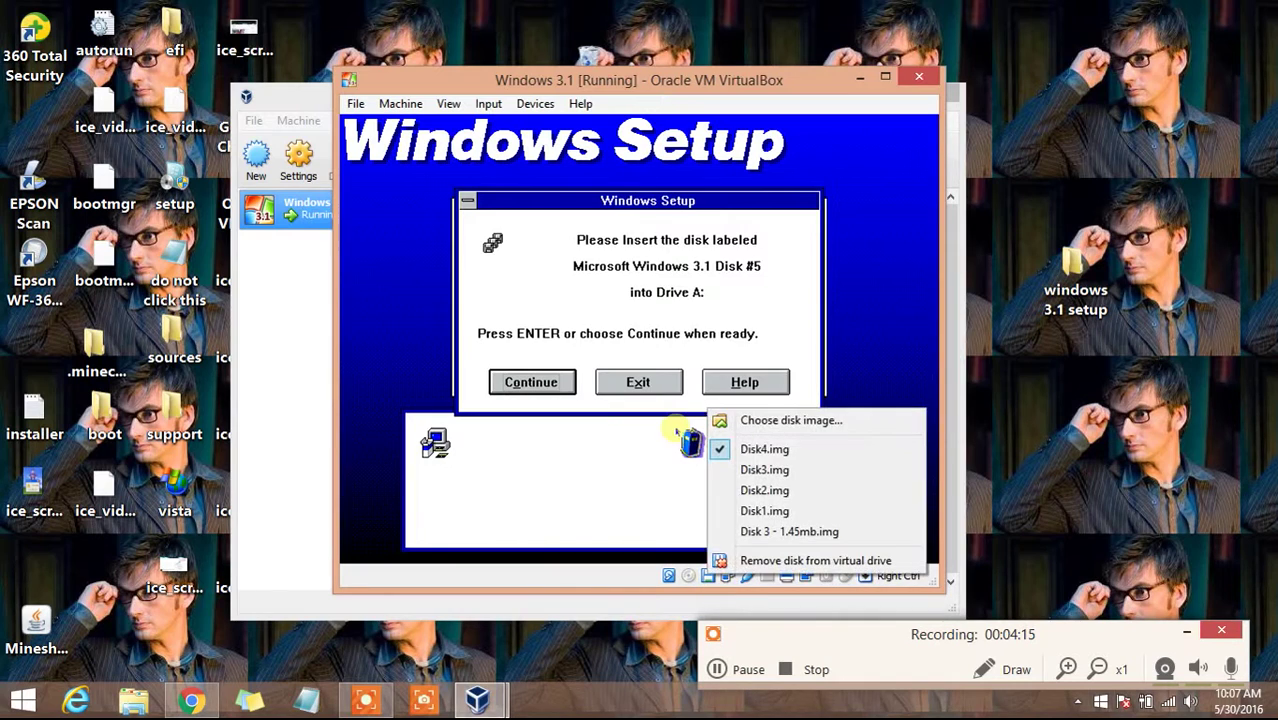
click(776, 424)
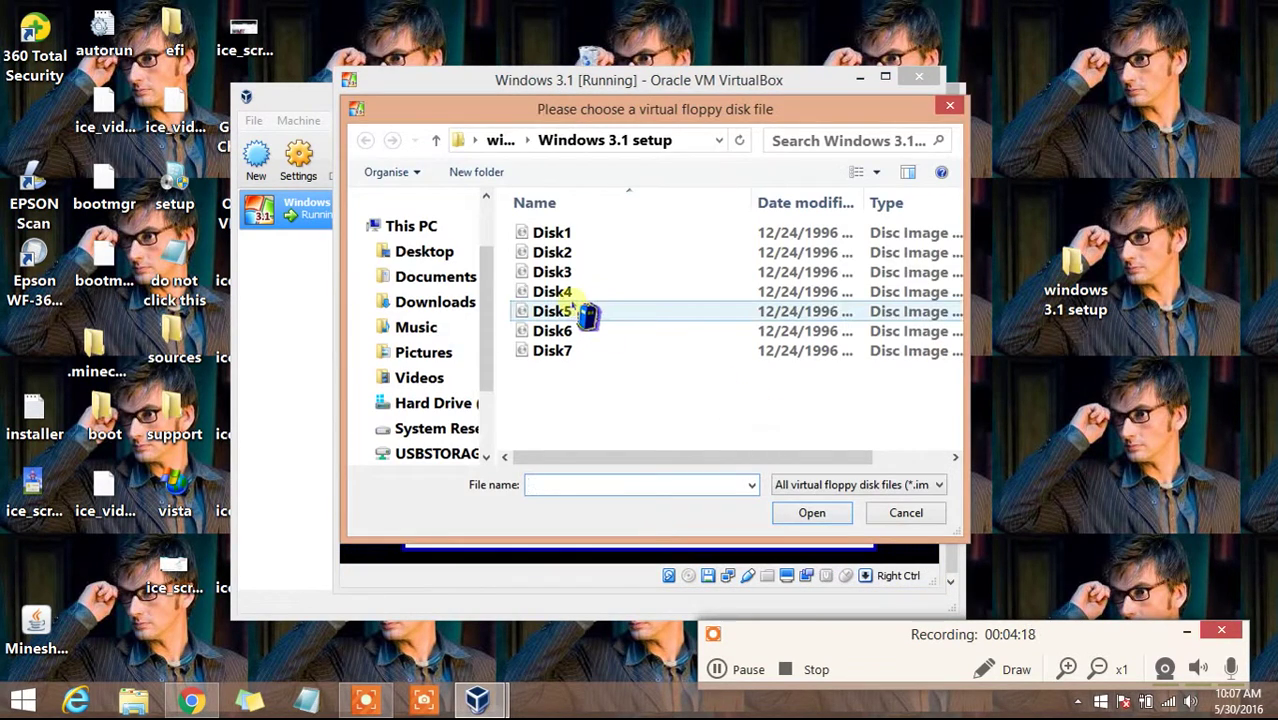
double_click(582, 308)
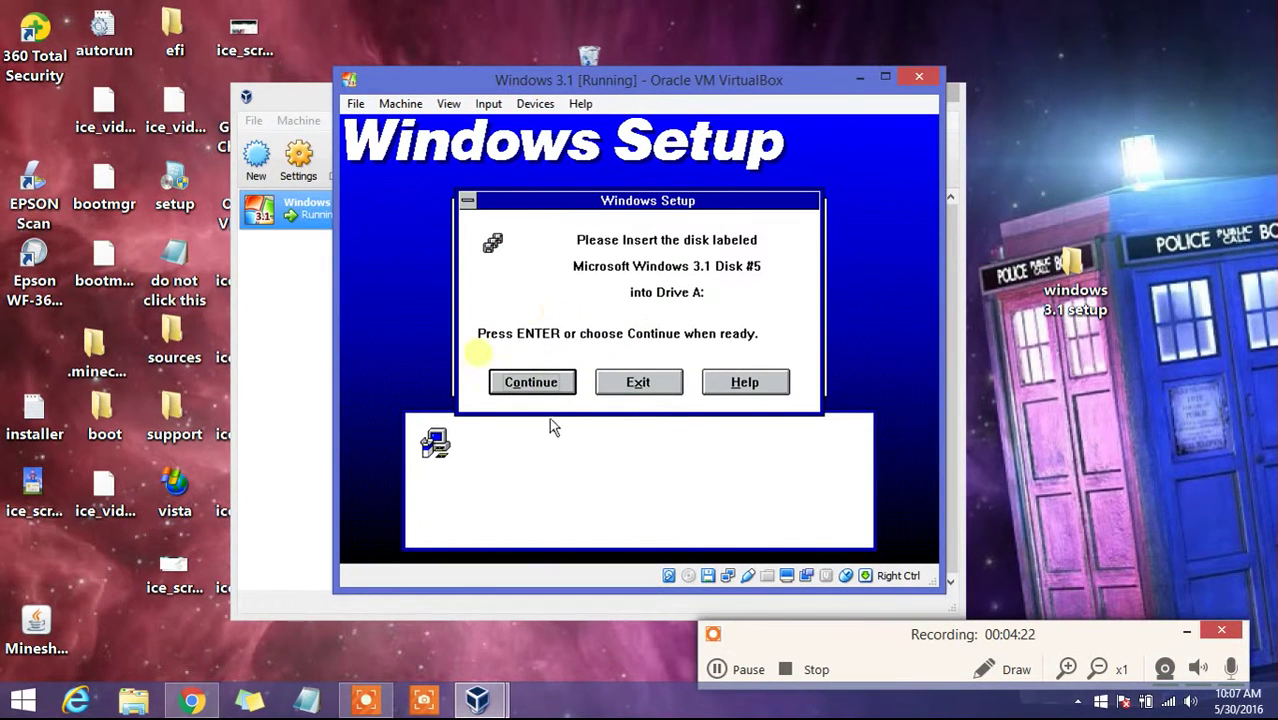
click(533, 385)
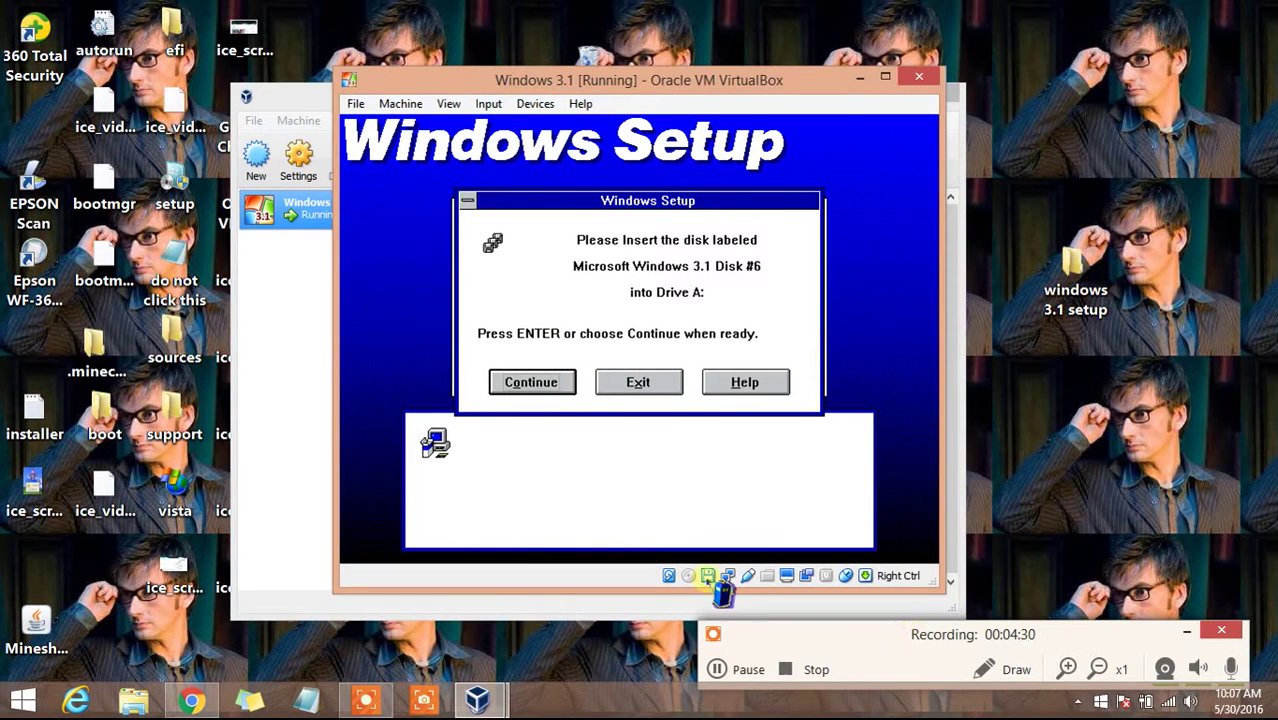
- Insert the Disk6 image into the virtual floppy drive and proceed with Windows Setup
click(707, 576)
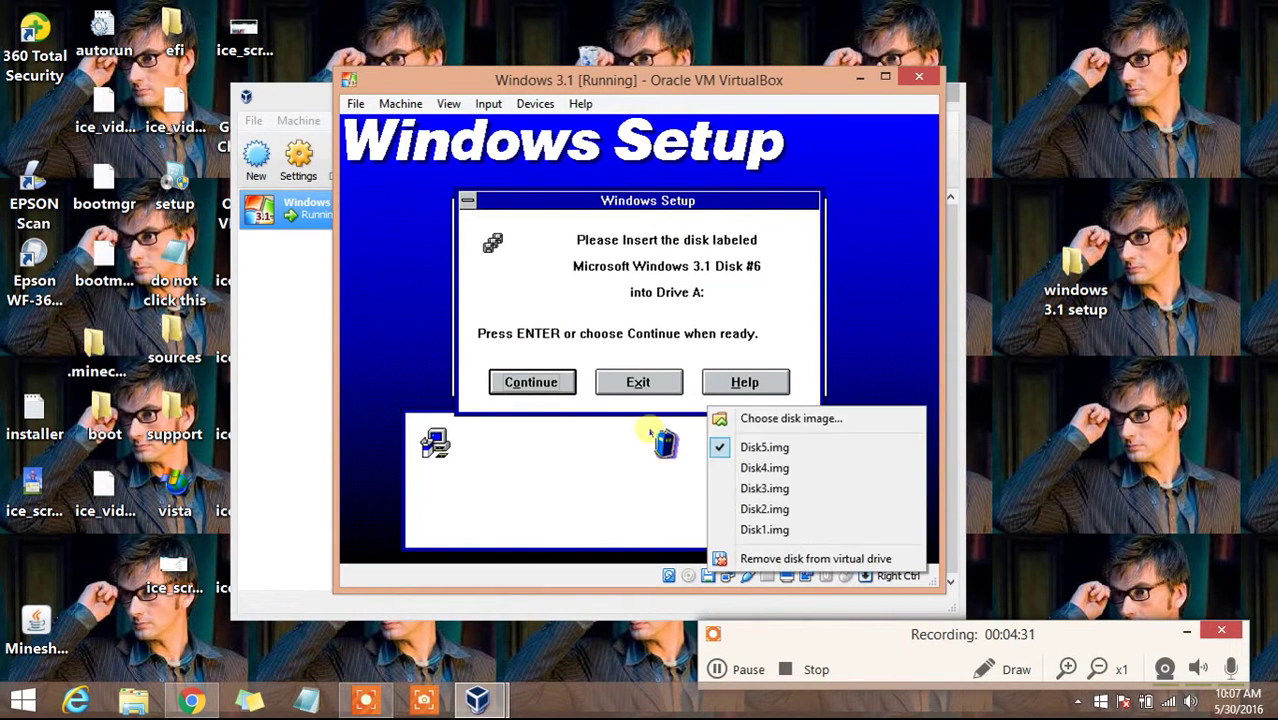
click(745, 417)
double_click(565, 335)
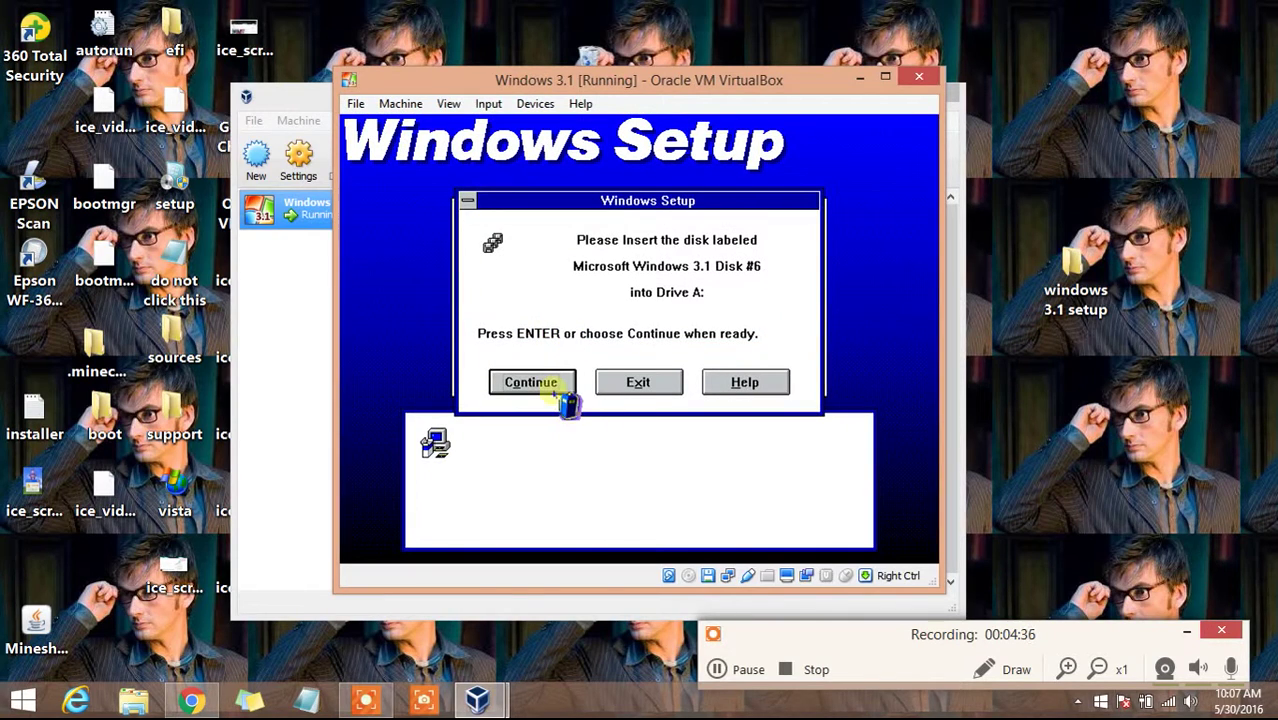
click(516, 385)
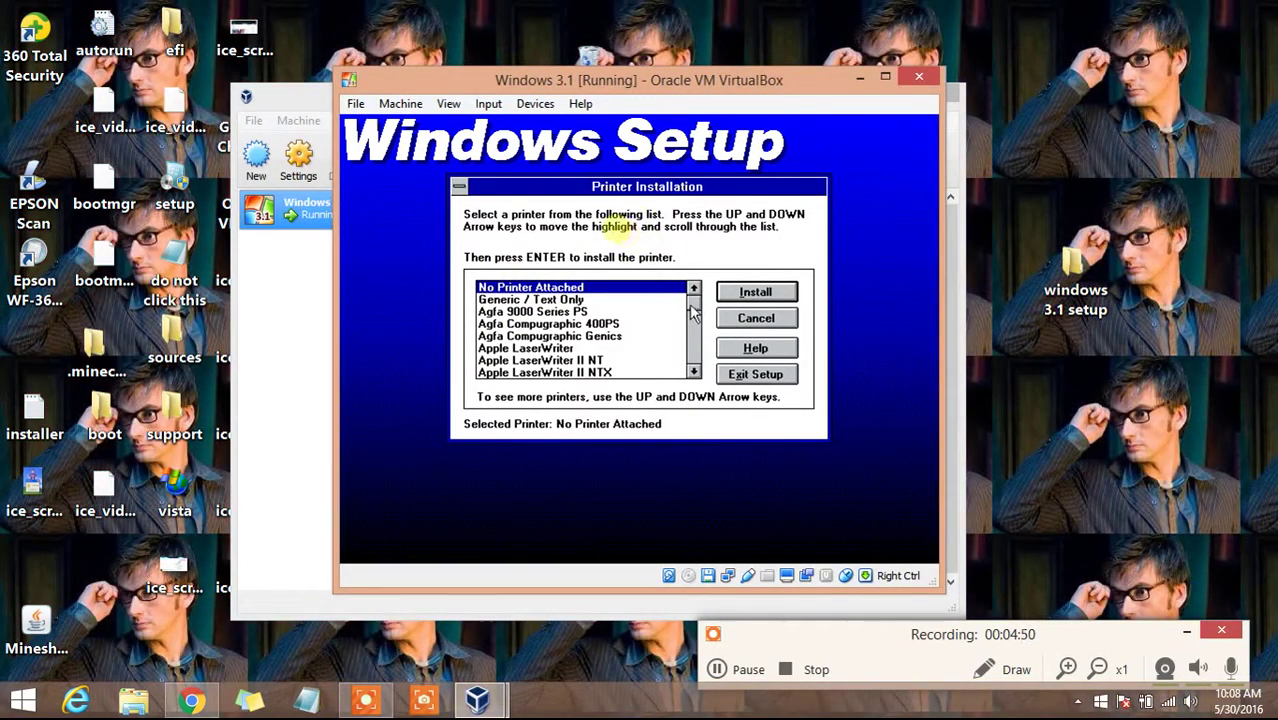
- Cancel the printer installation and identify C:\DOS\EDIT.COM as MS-DOS Editor
mouse_move(693, 312)
mouse_down()
mouse_move(687, 378)
mouse_move(686, 302)
mouse_up()
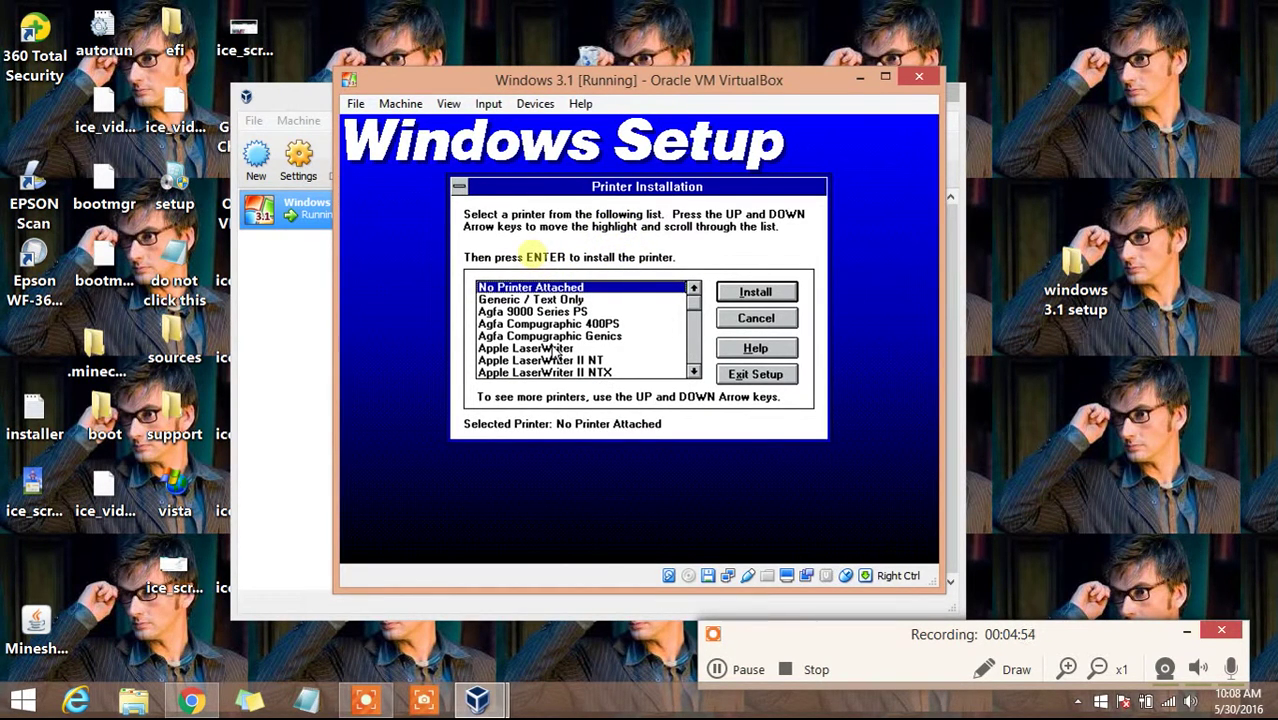
click(760, 319)
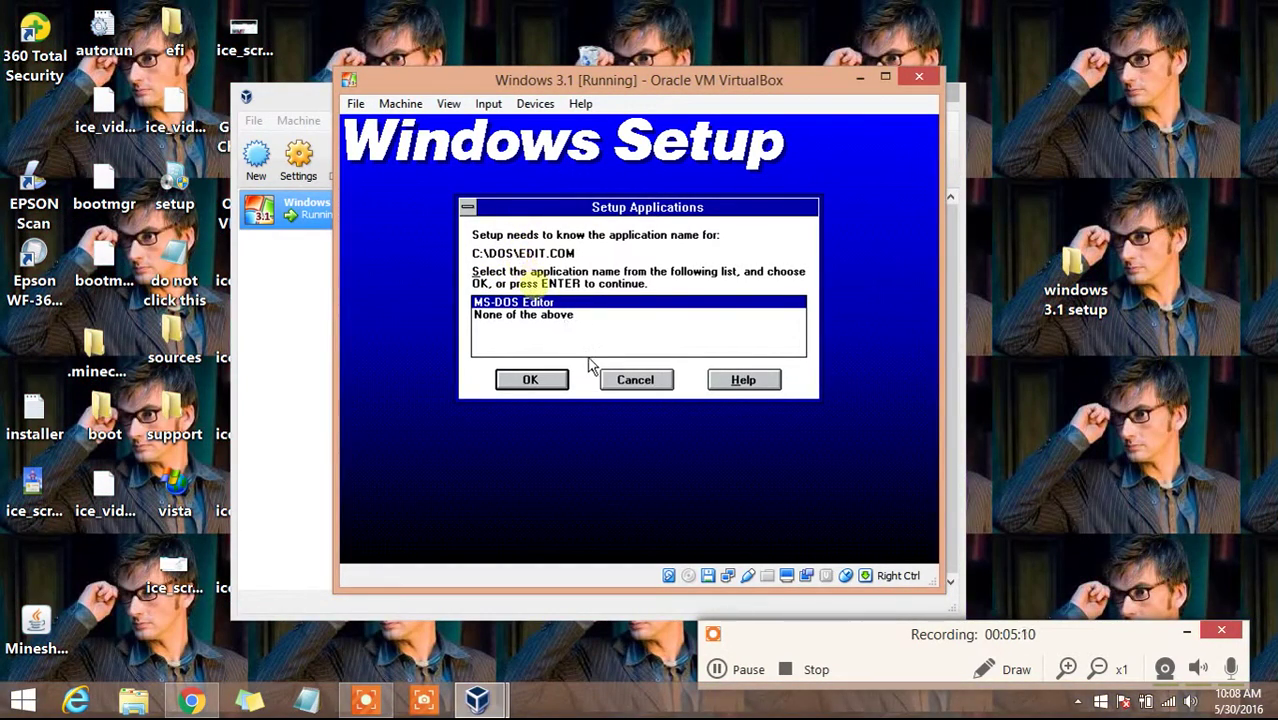
click(533, 381)
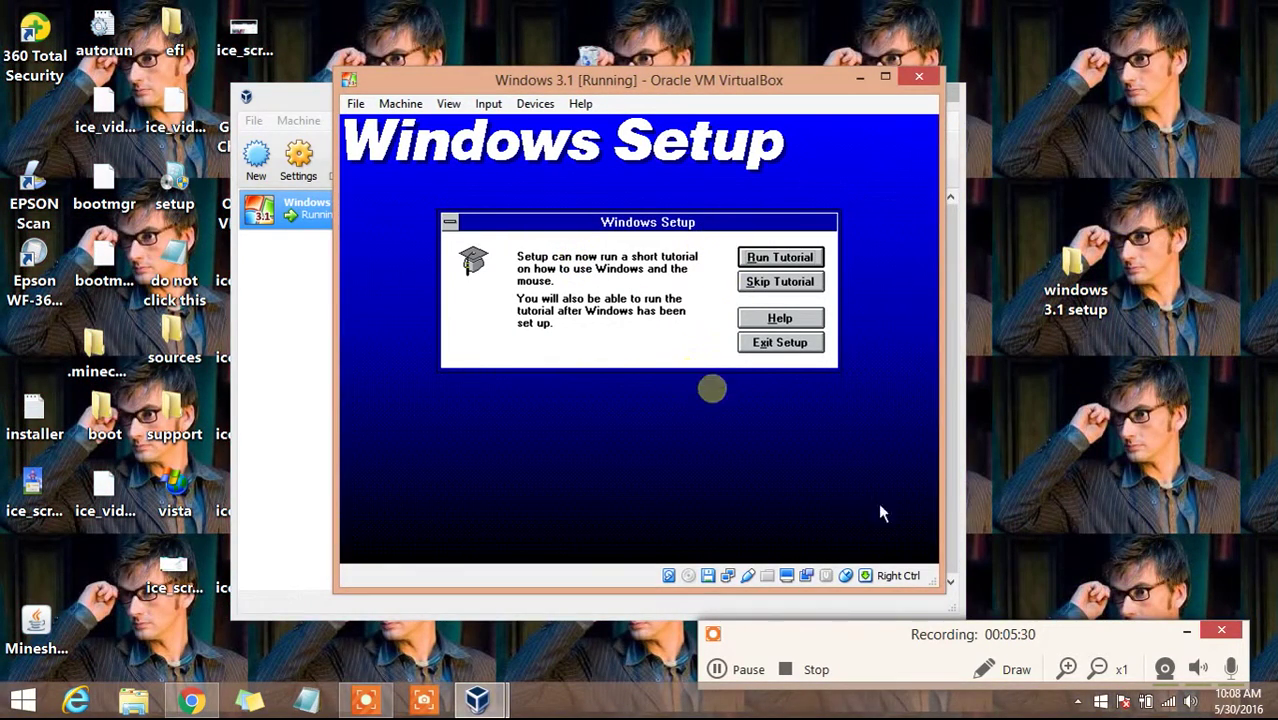
- Skip the Windows and mouse tutorial offered by Windows Setup
click(1068, 668)
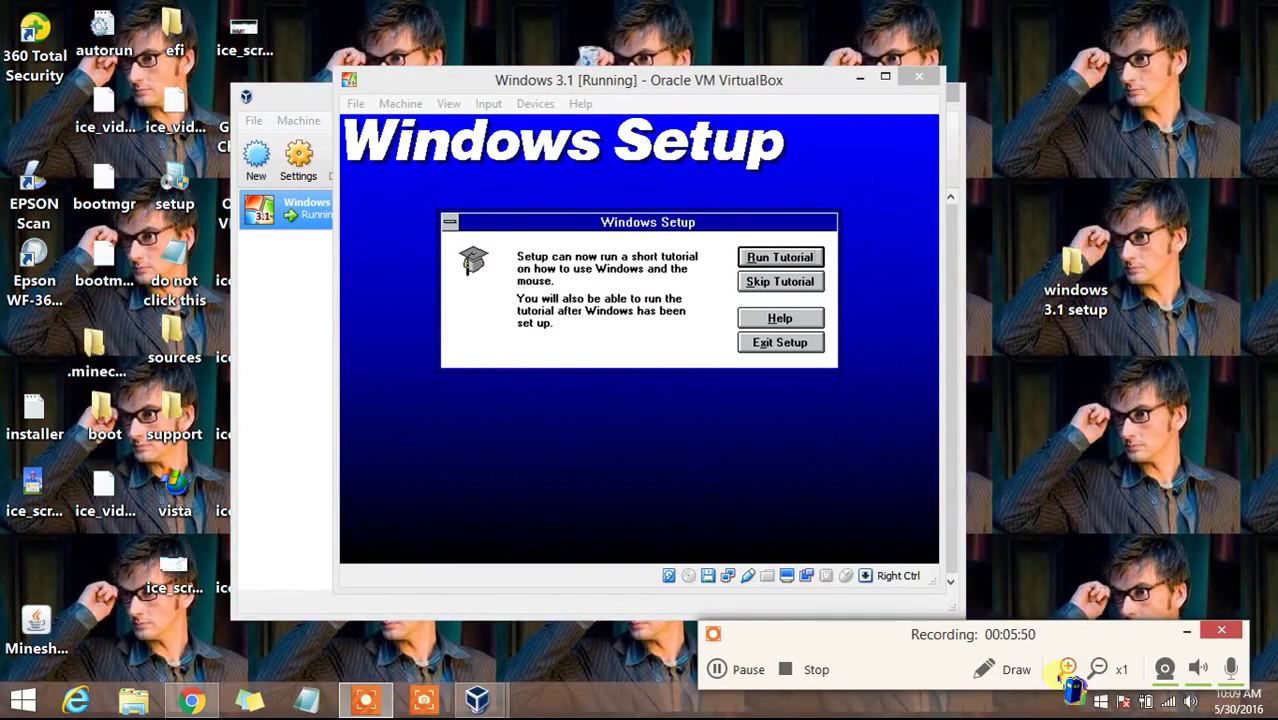
click(1066, 668)
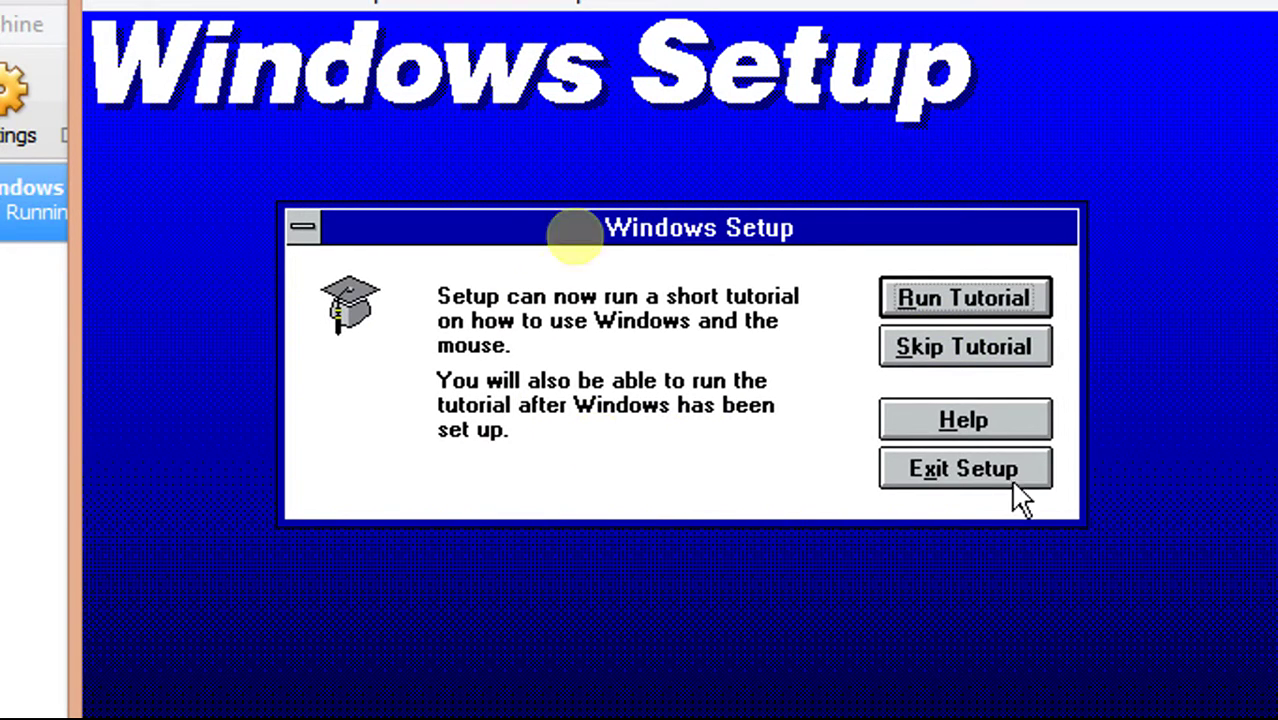
click(978, 350)
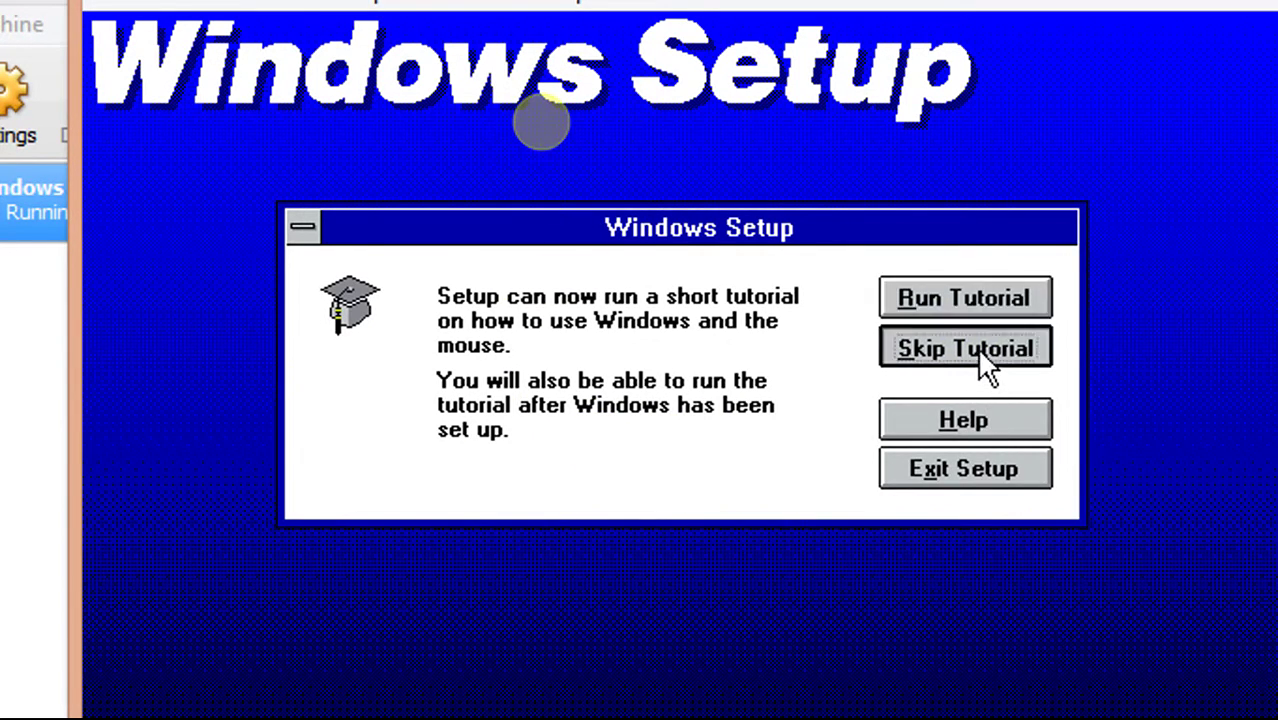